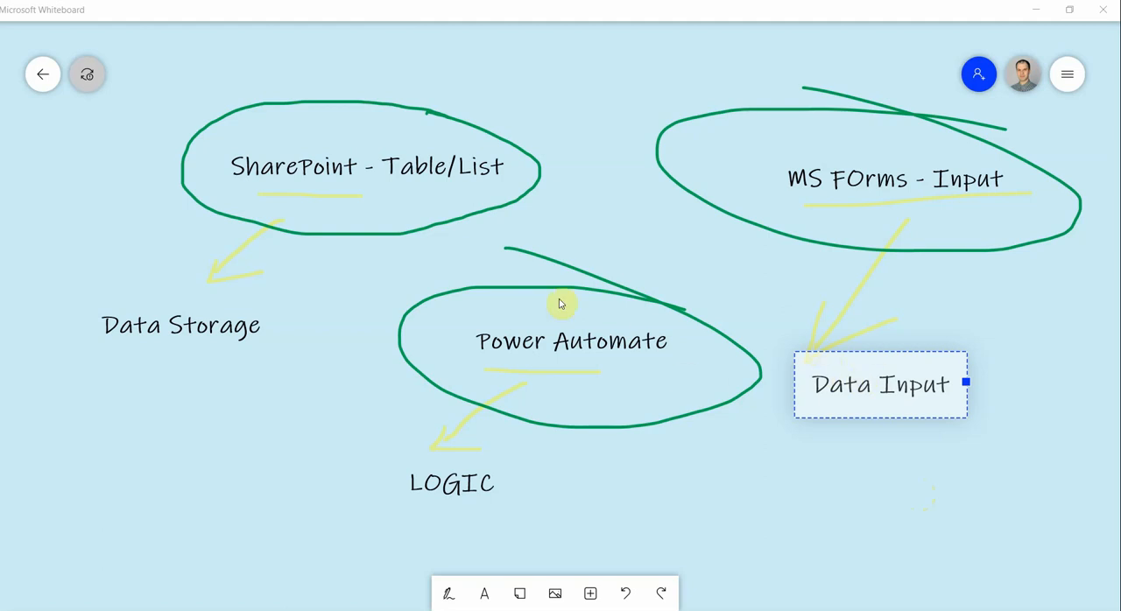
- Switch to the Chrome window with Microsoft Office Home, open SharePoint from the Office 365 apps, and dismiss its welcome tour
{"action": "left_click", "coordinate": [386, 248]}
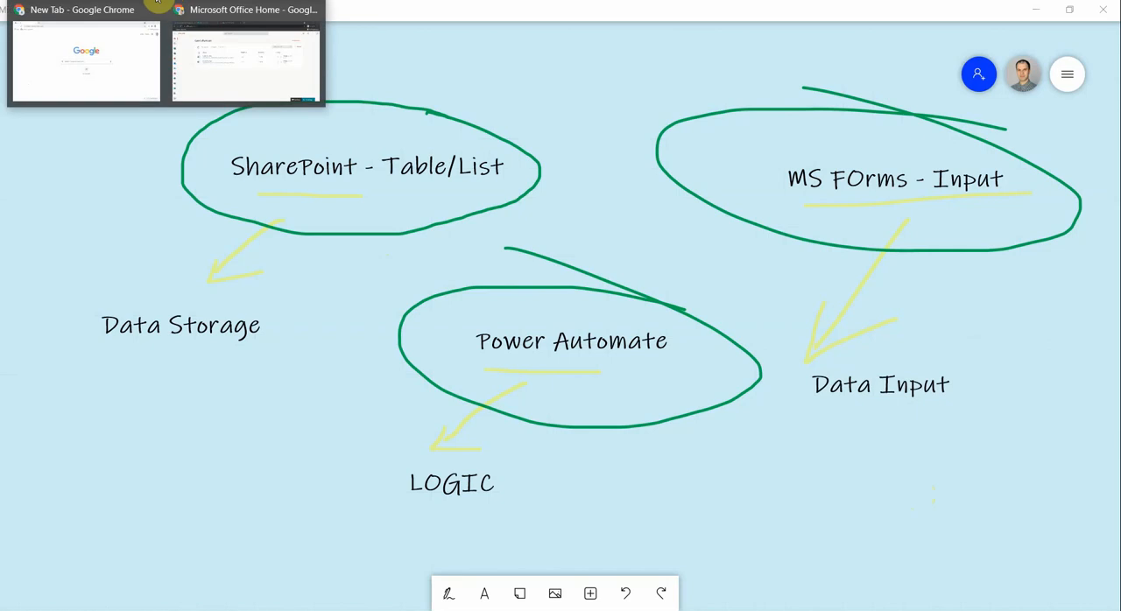
{"action": "left_click", "coordinate": [185, 12]}
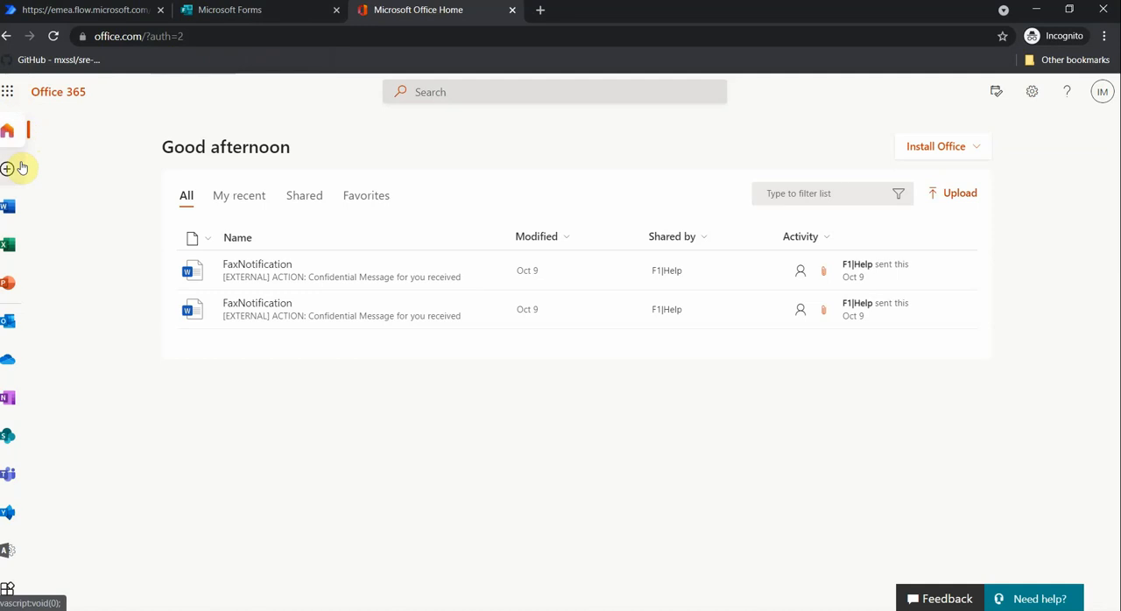
{"action": "left_click", "coordinate": [11, 92]}
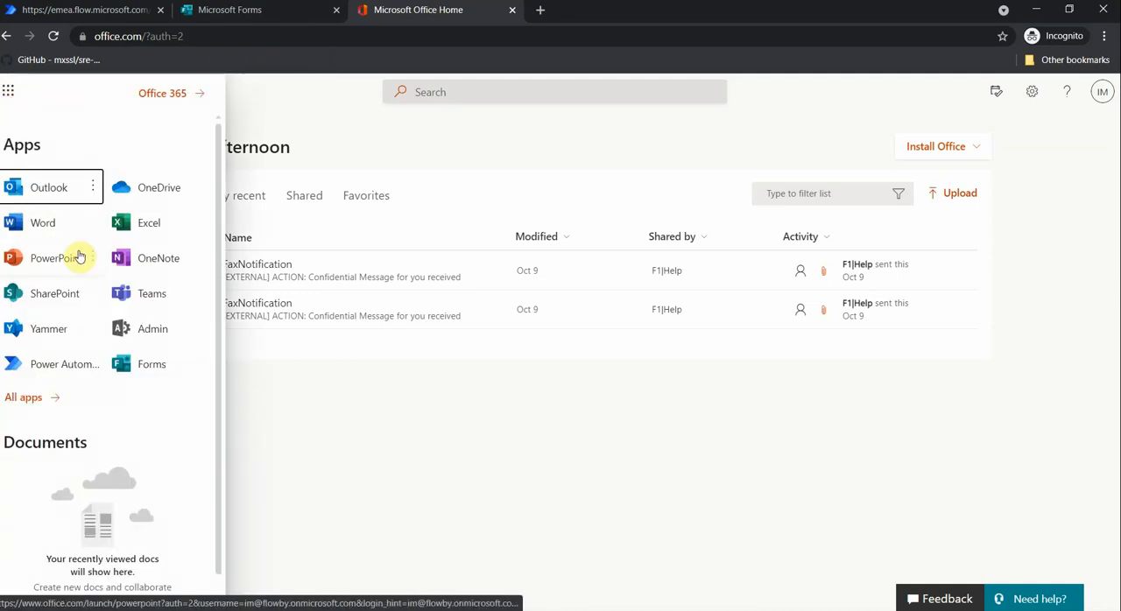
{"action": "left_click", "coordinate": [48, 297]}
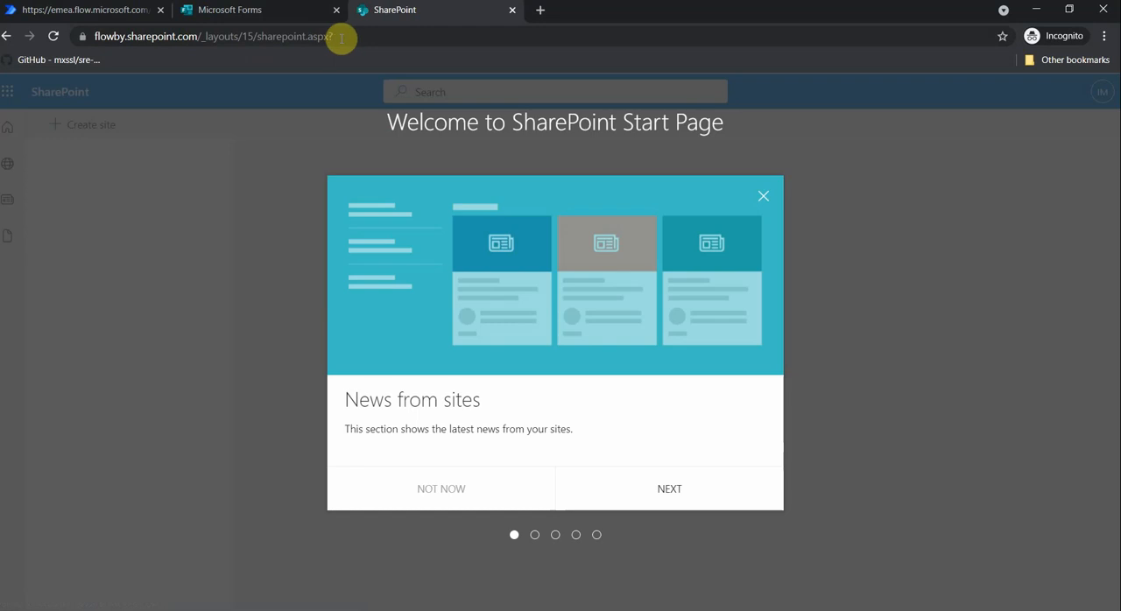
{"action": "left_click_drag", "start_coordinate": [334, 36], "coordinate": [90, 37]}
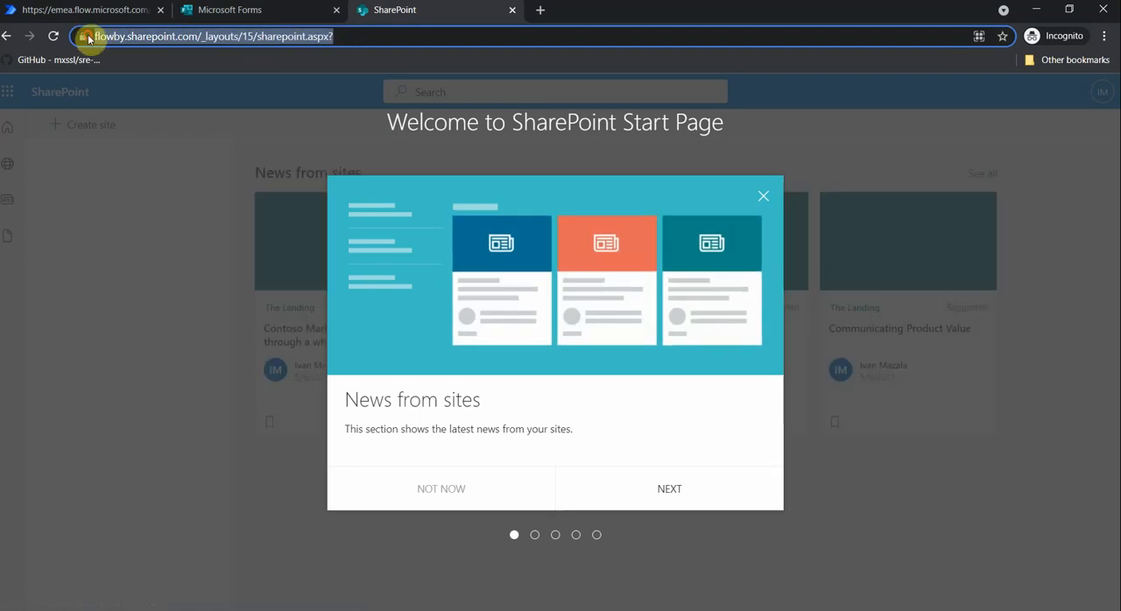
{"action": "left_click", "coordinate": [760, 202]}
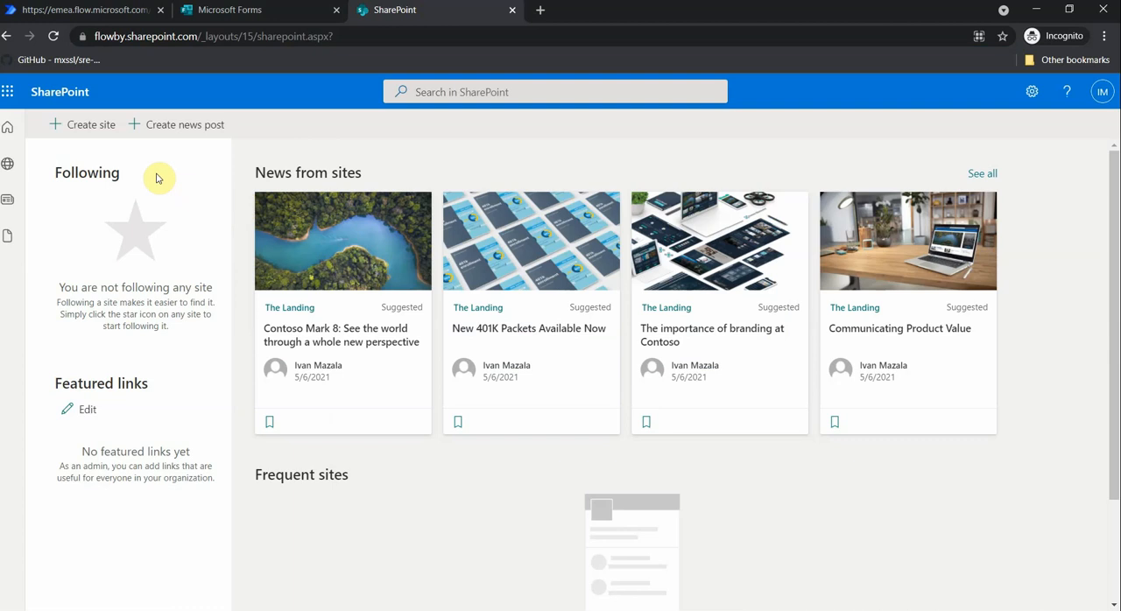
- Create a private, English-language team site named MSFOrmstest without adding extra owners or members
{"action": "left_click", "coordinate": [91, 138]}
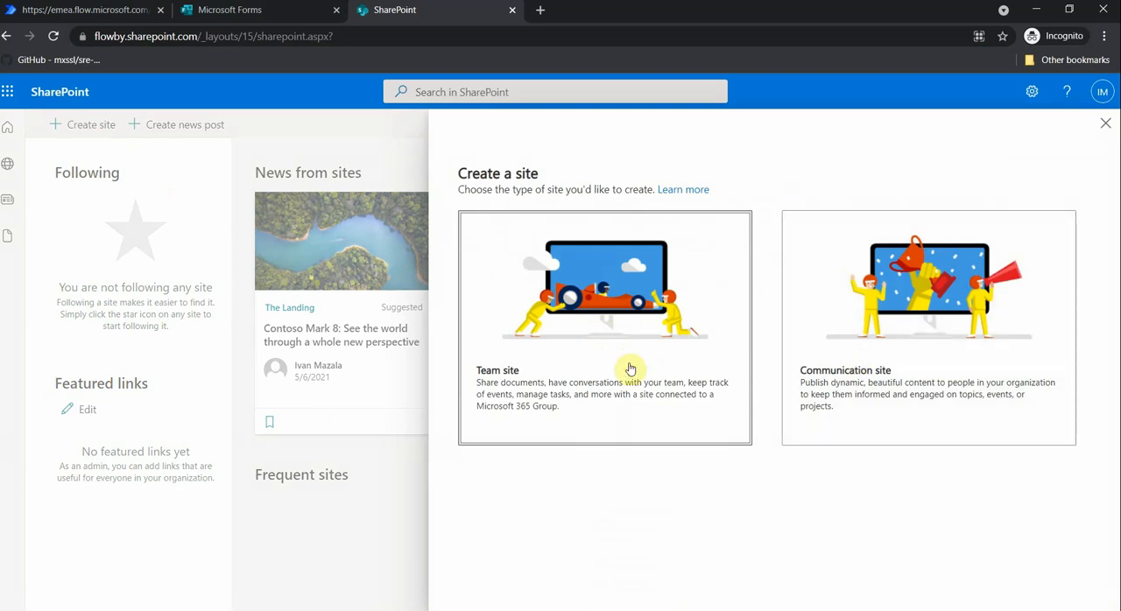
{"action": "left_click", "coordinate": [583, 357]}
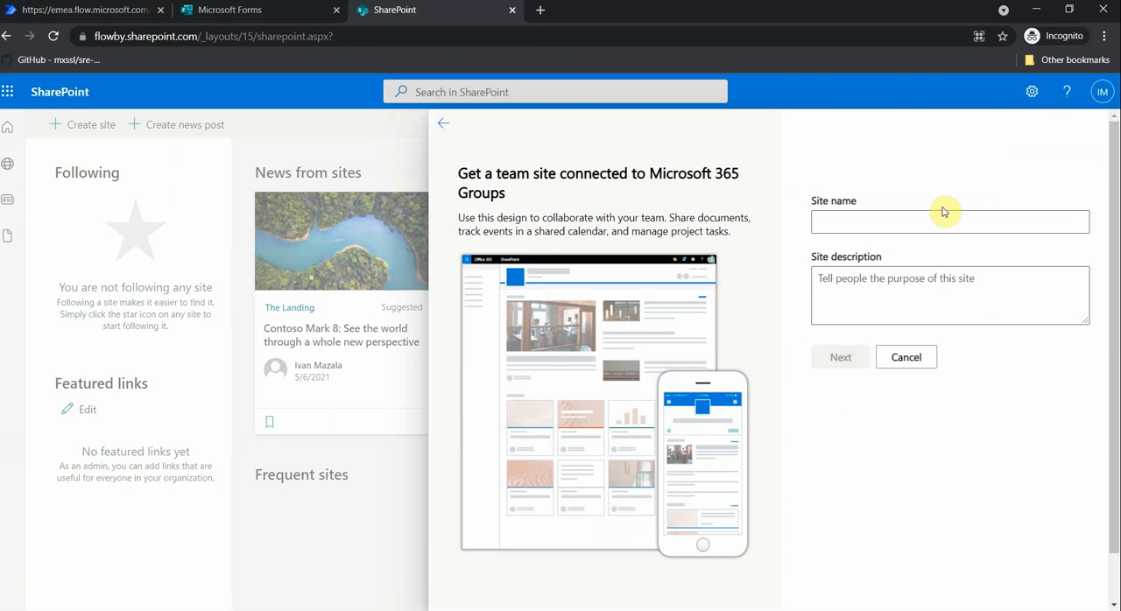
{"action": "type", "text": "MS"}
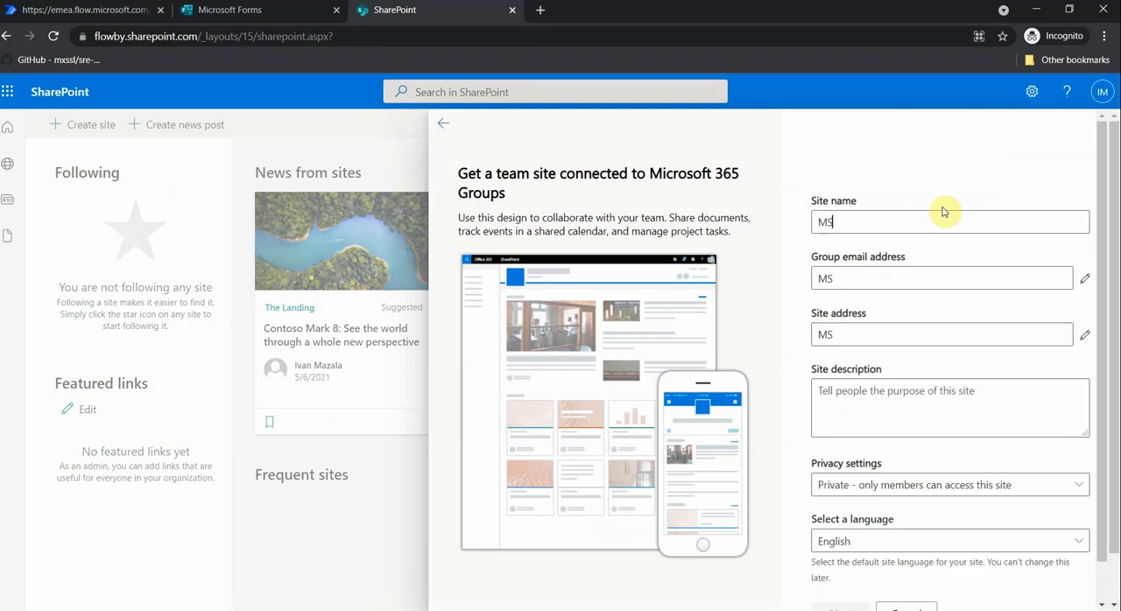
{"action": "type", "text": "FOrmstest"}
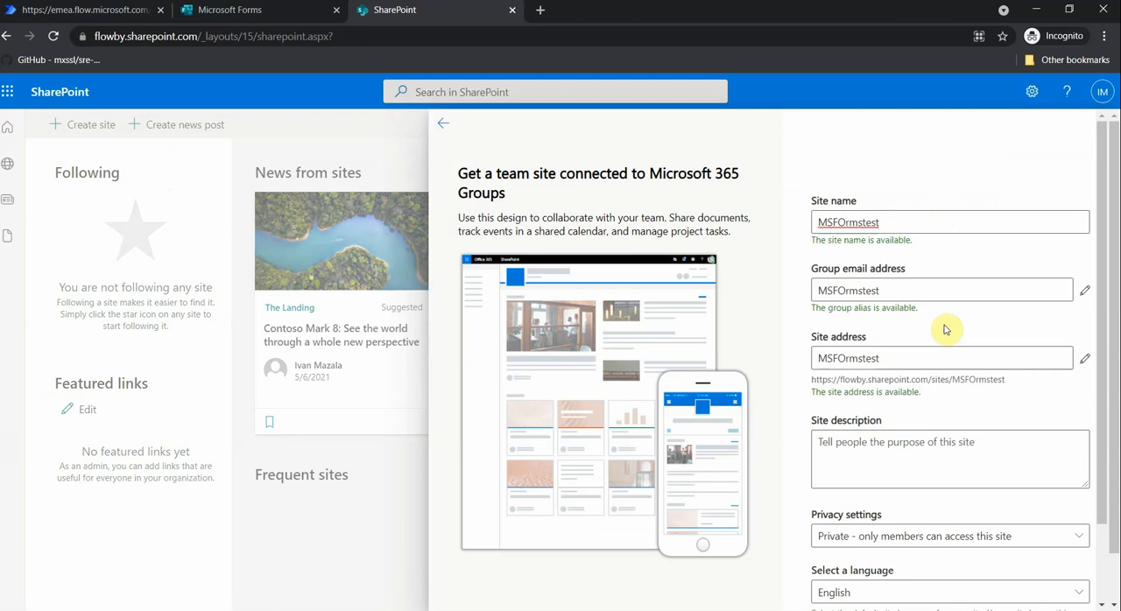
{"action": "scroll", "coordinate": [942, 337], "scroll_direction": "down", "scroll_amount": 2}
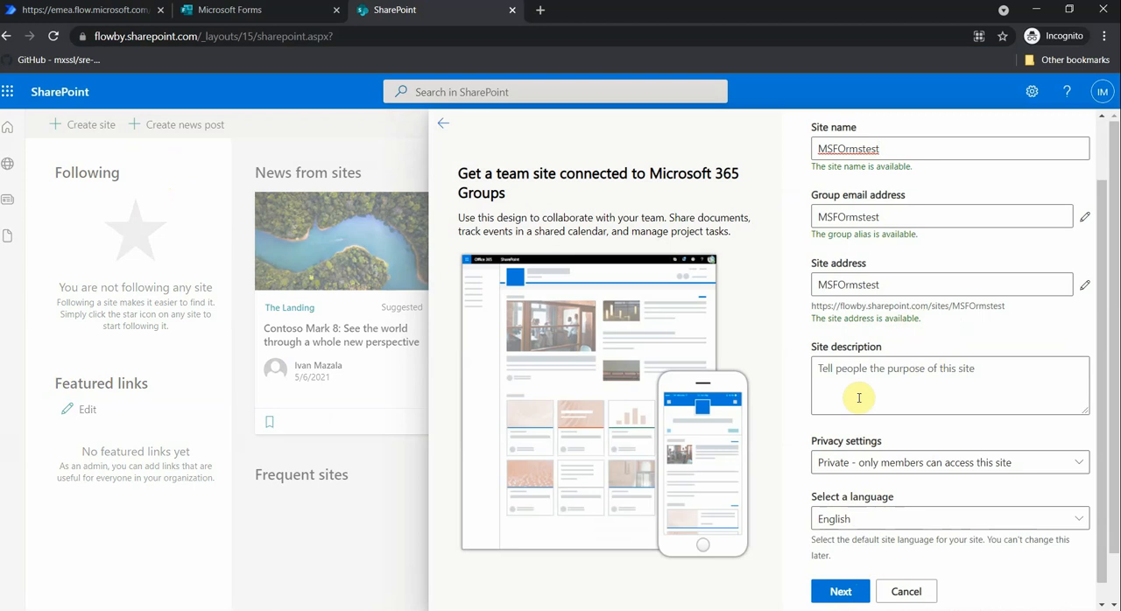
{"action": "left_click", "coordinate": [842, 592]}
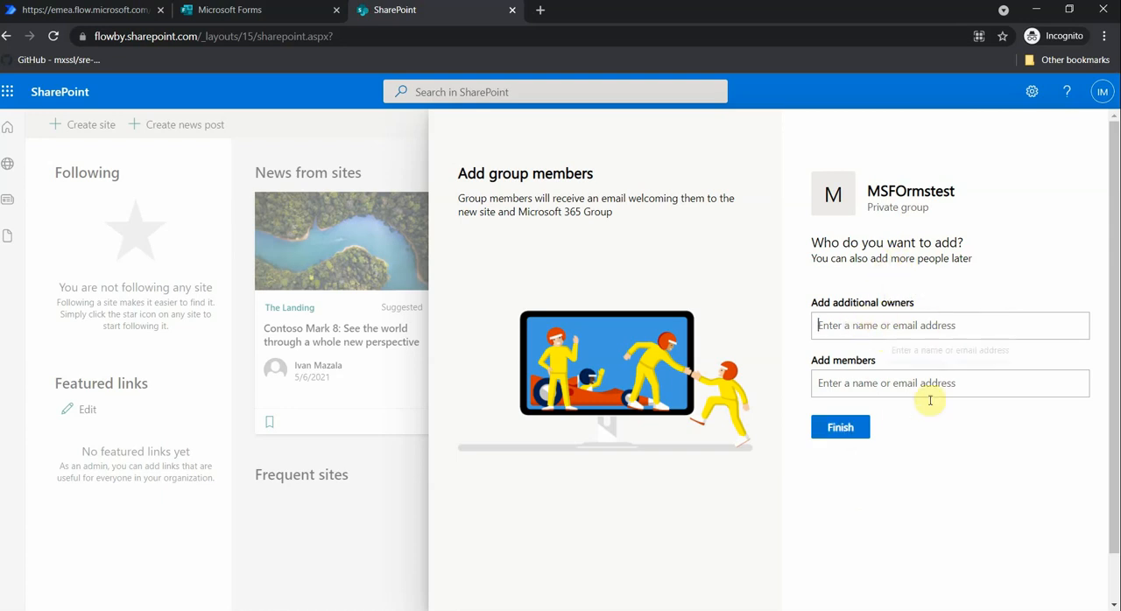
{"action": "left_click", "coordinate": [840, 428]}
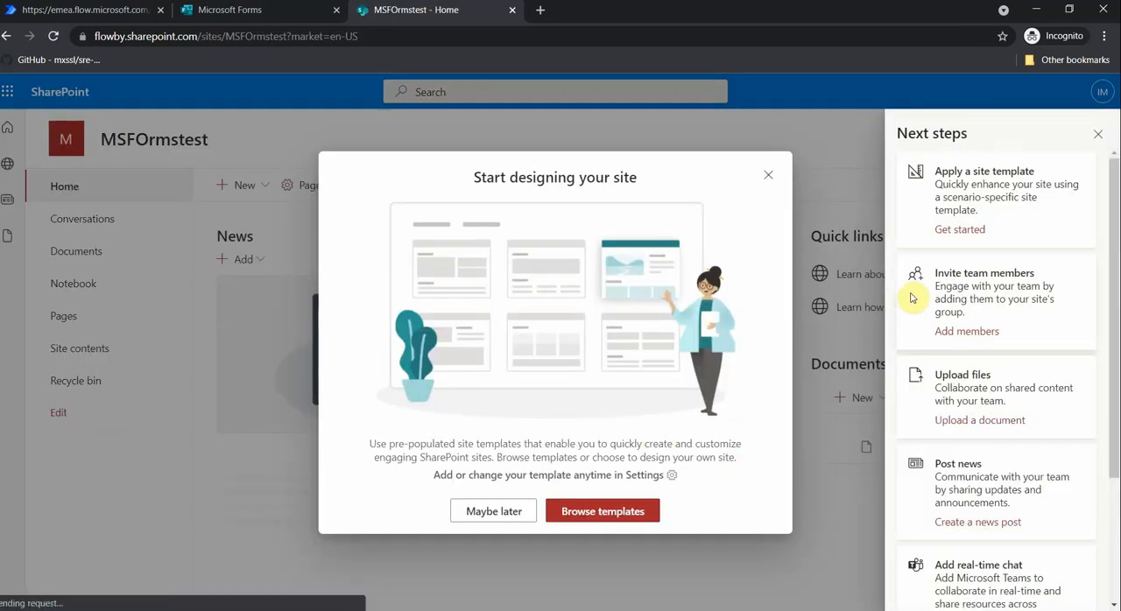
- Dismiss the Next steps pane and the site design prompt on the MSFOrmstest home page
{"action": "left_click", "coordinate": [1099, 135]}
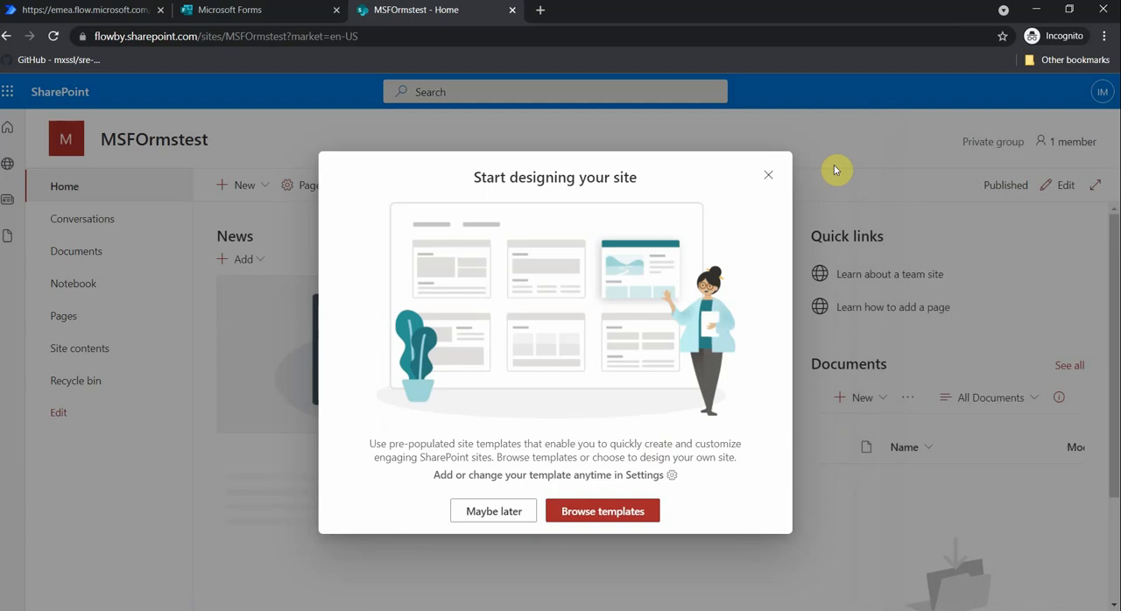
{"action": "left_click", "coordinate": [768, 176]}
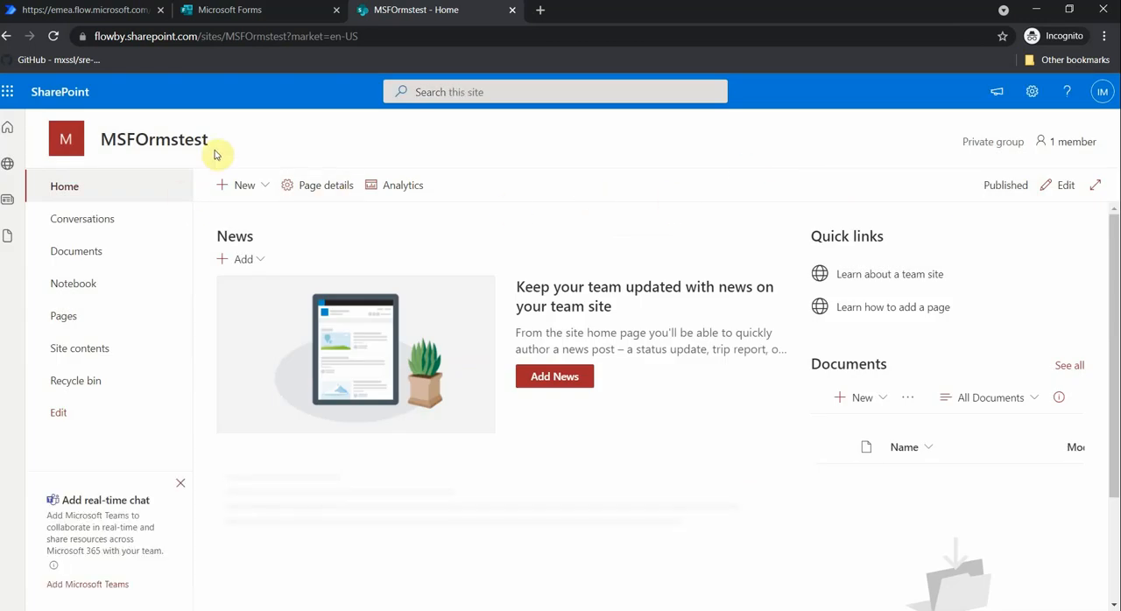
{"action": "left_click", "coordinate": [181, 486]}
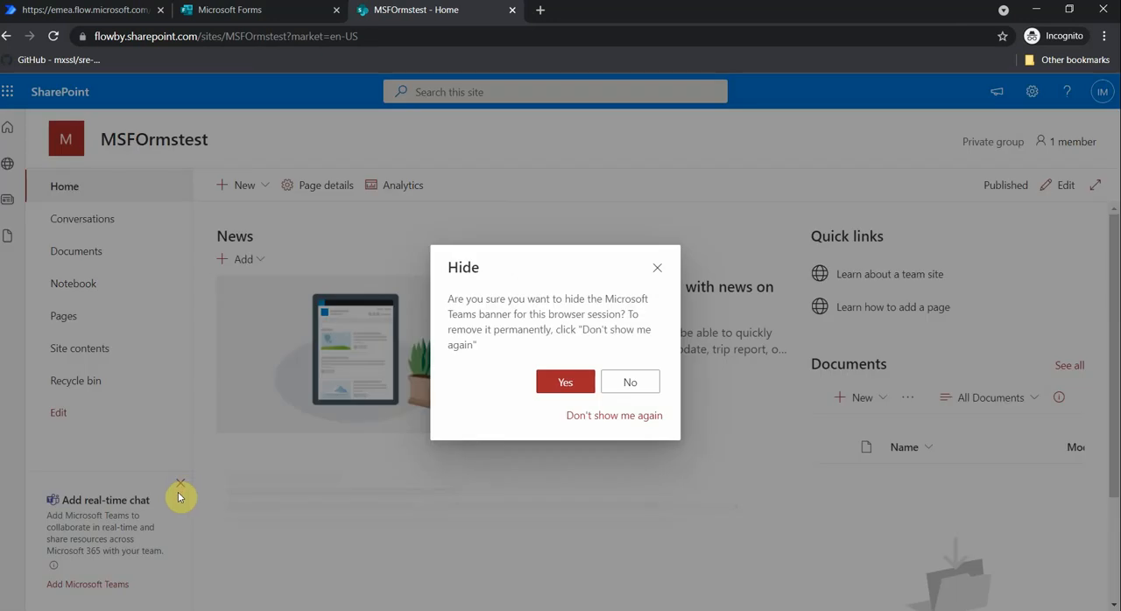
{"action": "left_click", "coordinate": [657, 267]}
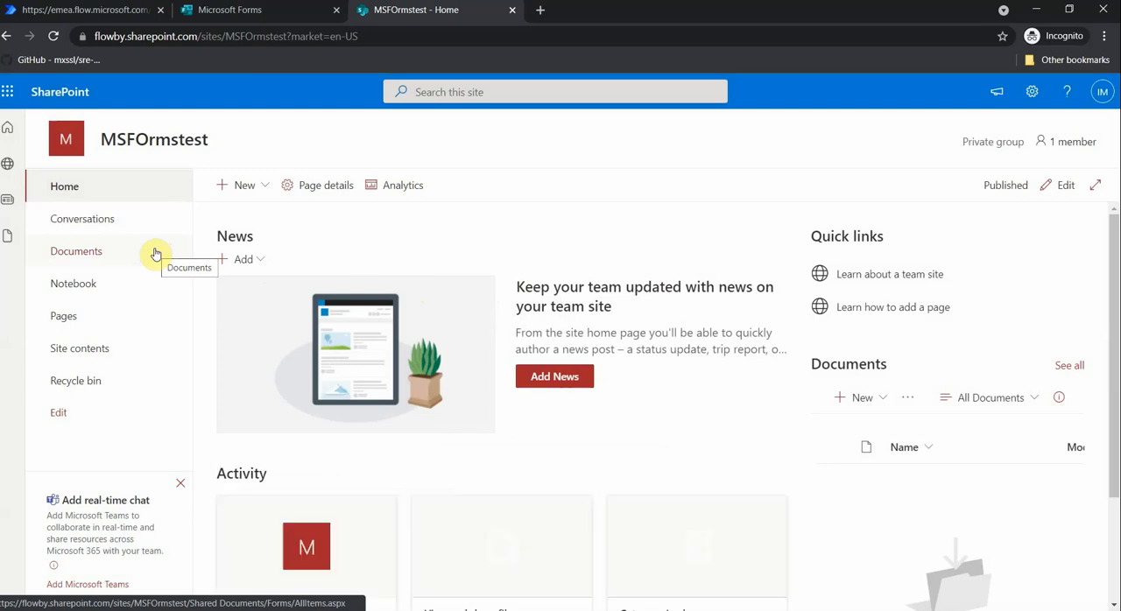
- Open the site's Documents library and hide the Microsoft Teams banner for this browser session
{"action": "left_click", "coordinate": [101, 261]}
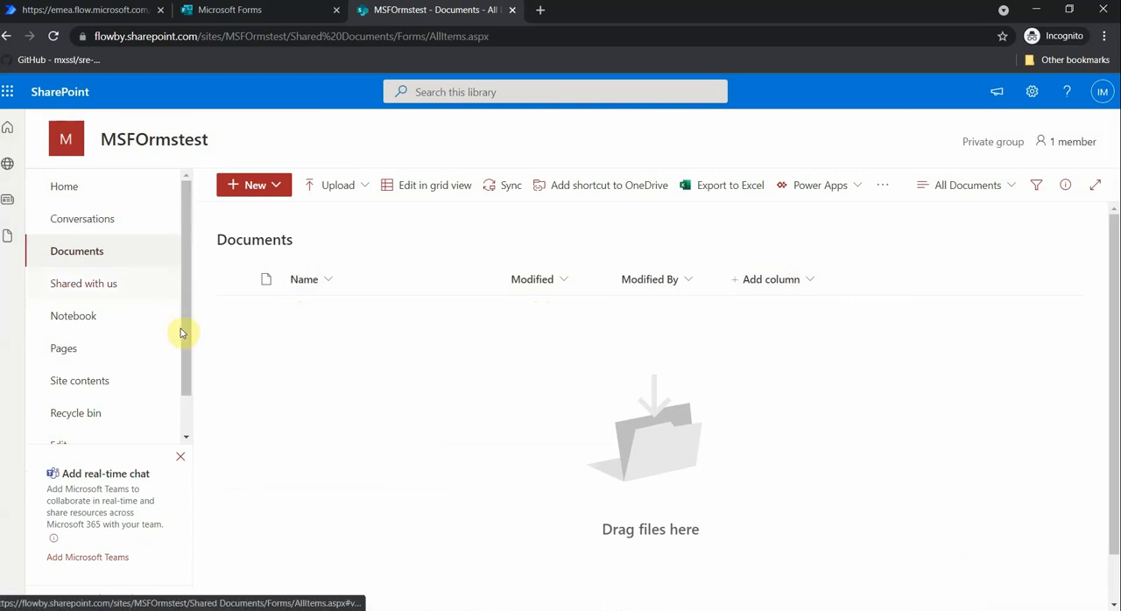
{"action": "left_click", "coordinate": [181, 458]}
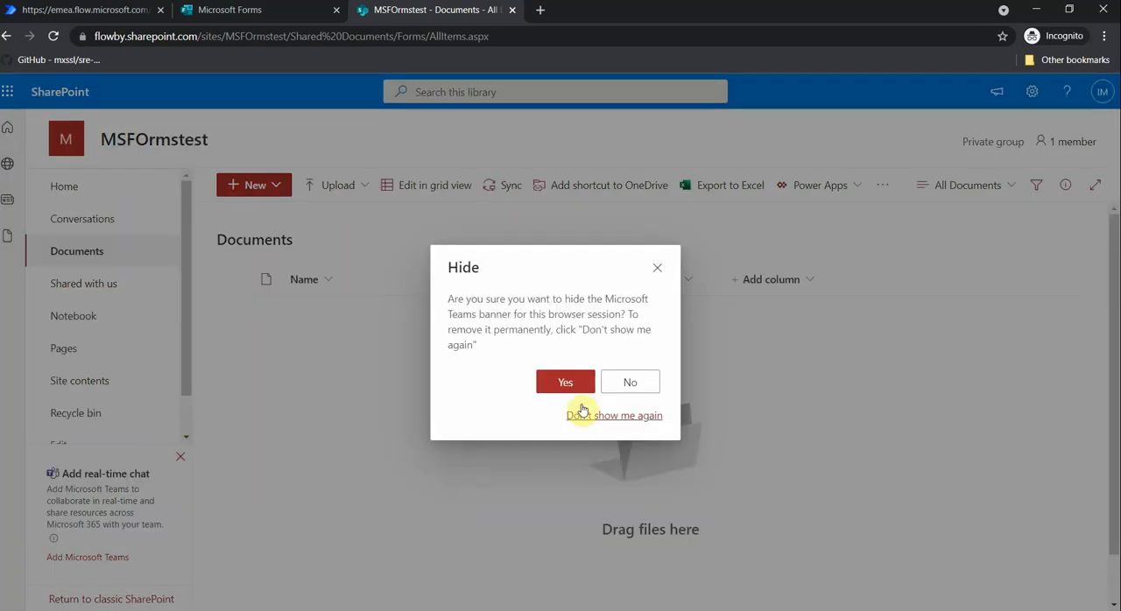
{"action": "left_click", "coordinate": [566, 380]}
{"action": "left_click_drag", "start_coordinate": [182, 341], "coordinate": [200, 405]}
{"action": "scroll", "coordinate": [179, 361], "scroll_direction": "up", "scroll_amount": 1}
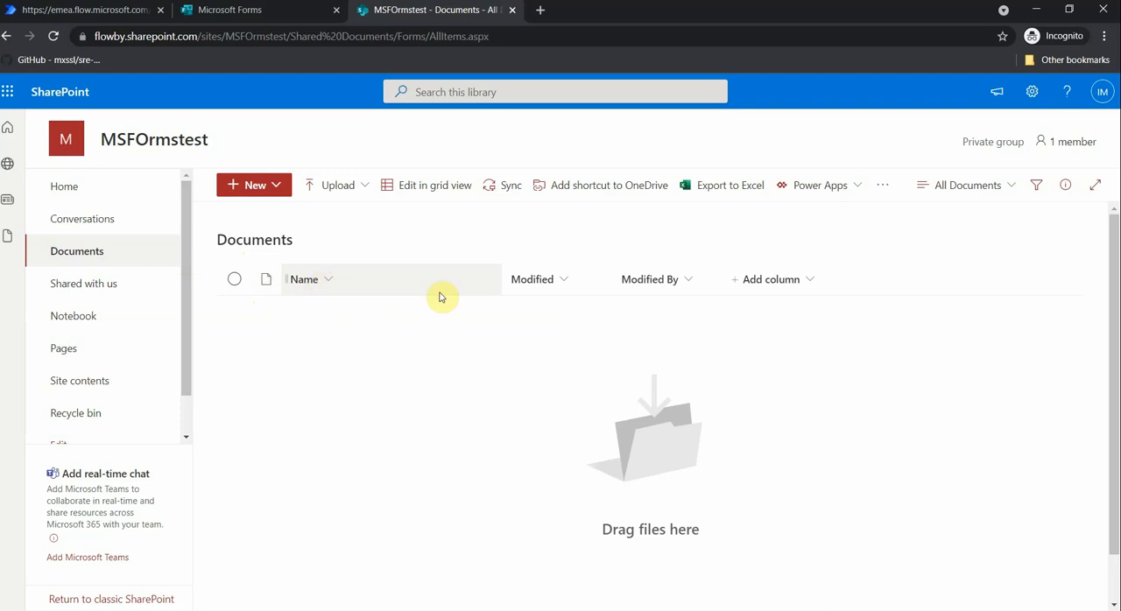
- Add a single line of text column named "Contact first name" to the Documents library
{"action": "left_click", "coordinate": [771, 291]}
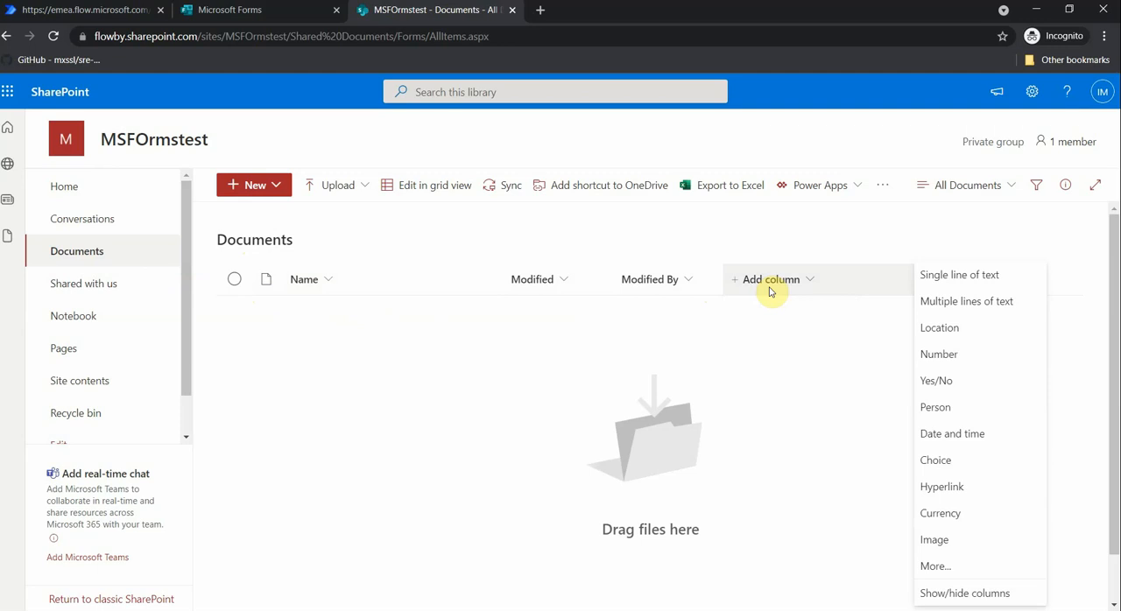
{"action": "left_click", "coordinate": [968, 282]}
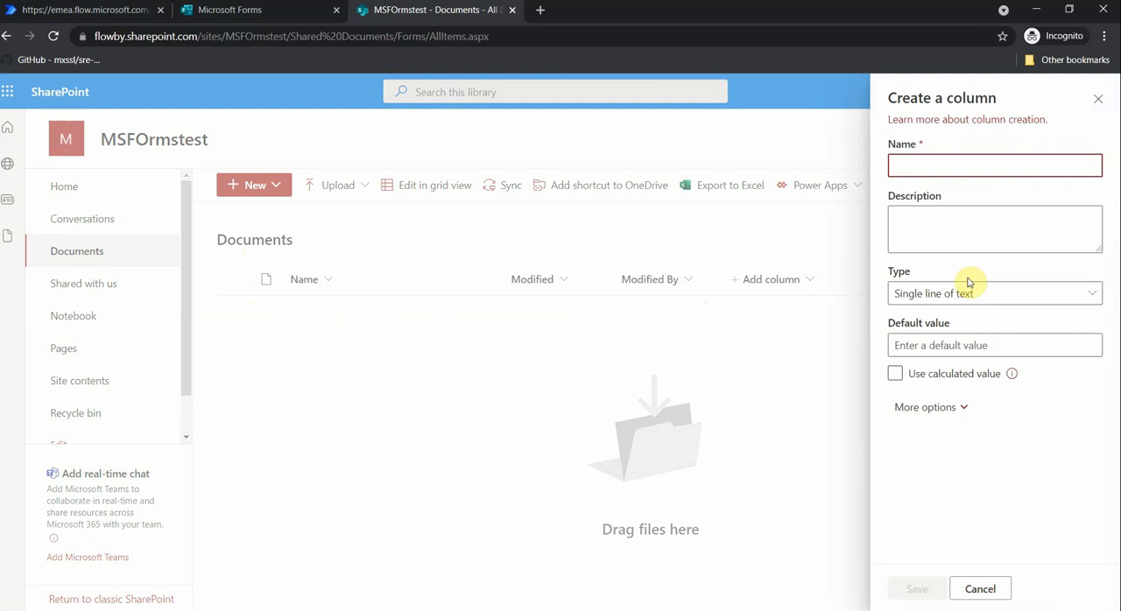
{"action": "type", "text": "Contact first name"}
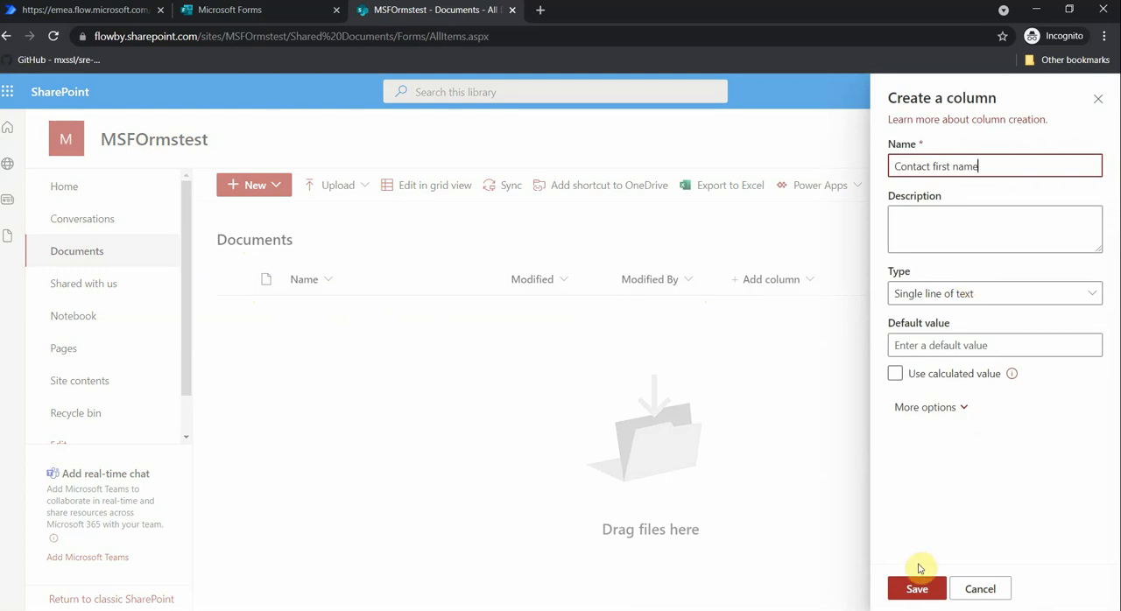
{"action": "left_click", "coordinate": [921, 591]}
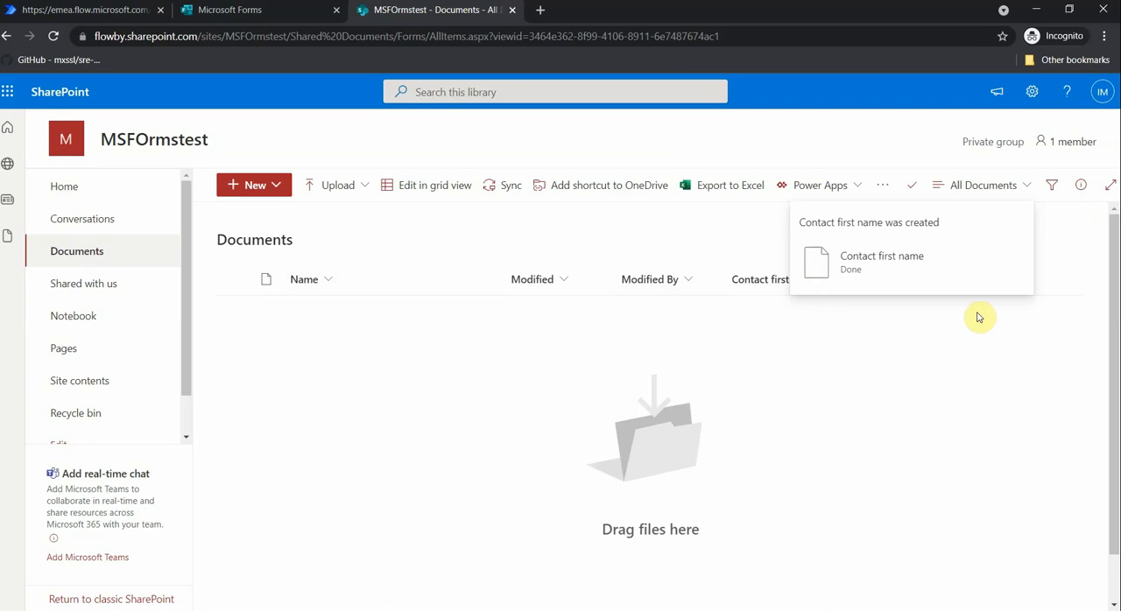
- Add a single line of text column named "Contact Last Name" to the Documents library
{"action": "left_click", "coordinate": [845, 280]}
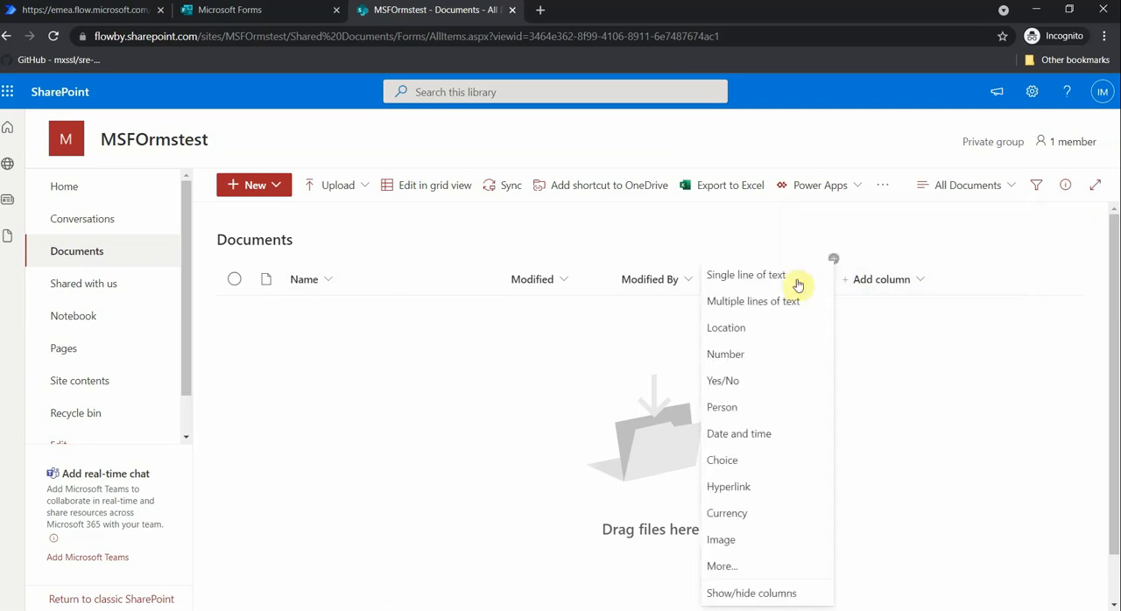
{"action": "left_click", "coordinate": [795, 279]}
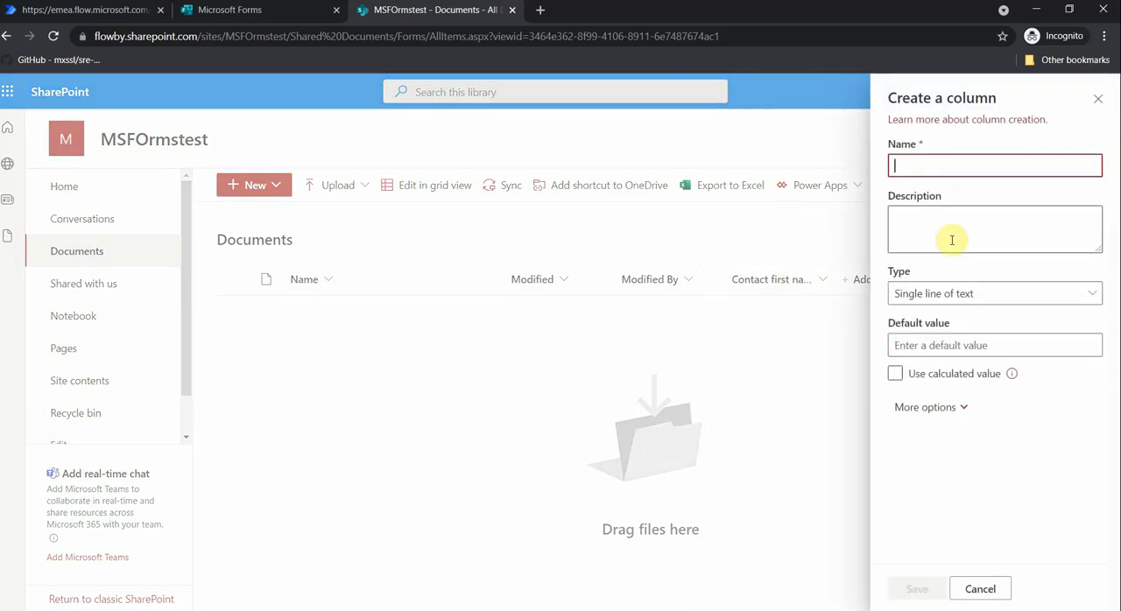
{"action": "type", "text": "Contact Last Name"}
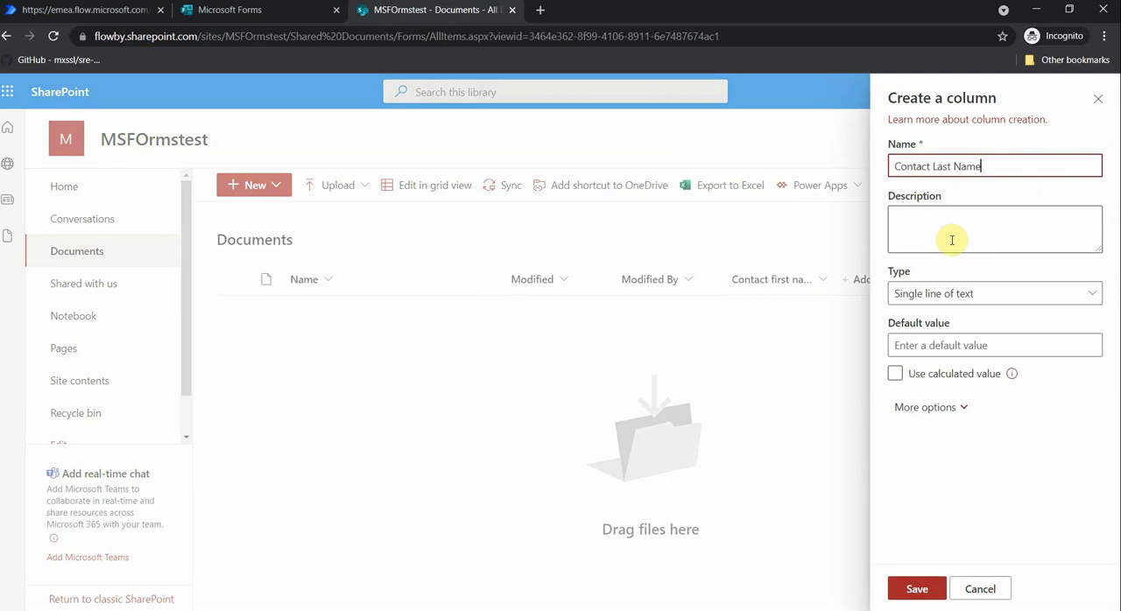
{"action": "left_click", "coordinate": [911, 592]}
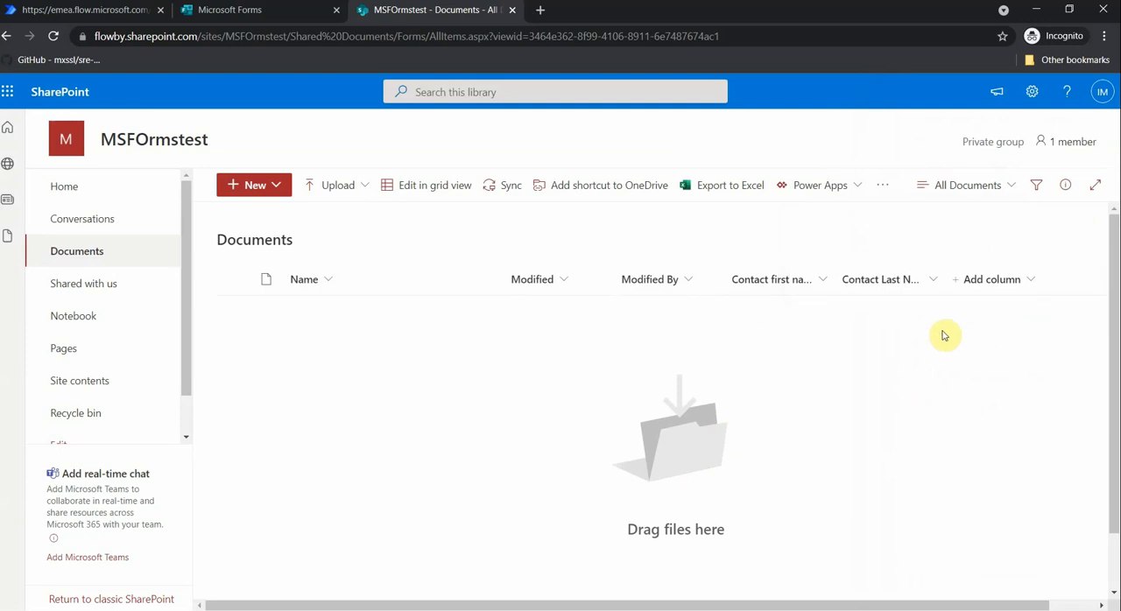
- Add a date and time column named "Birthday" to the Documents library, without time and with no default value
{"action": "left_click", "coordinate": [958, 281]}
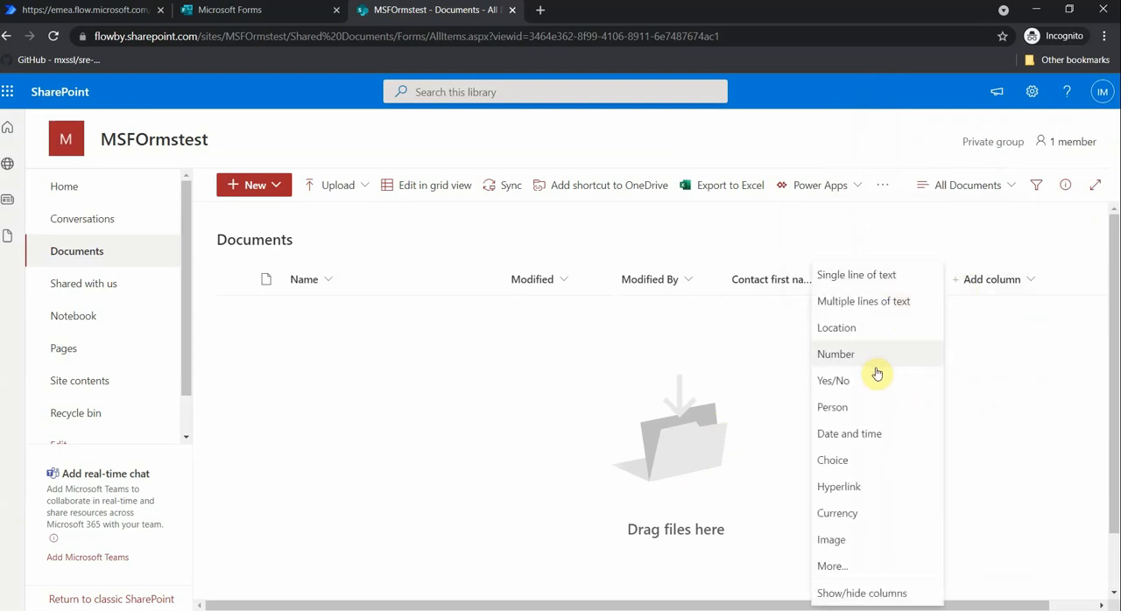
{"action": "left_click", "coordinate": [869, 435]}
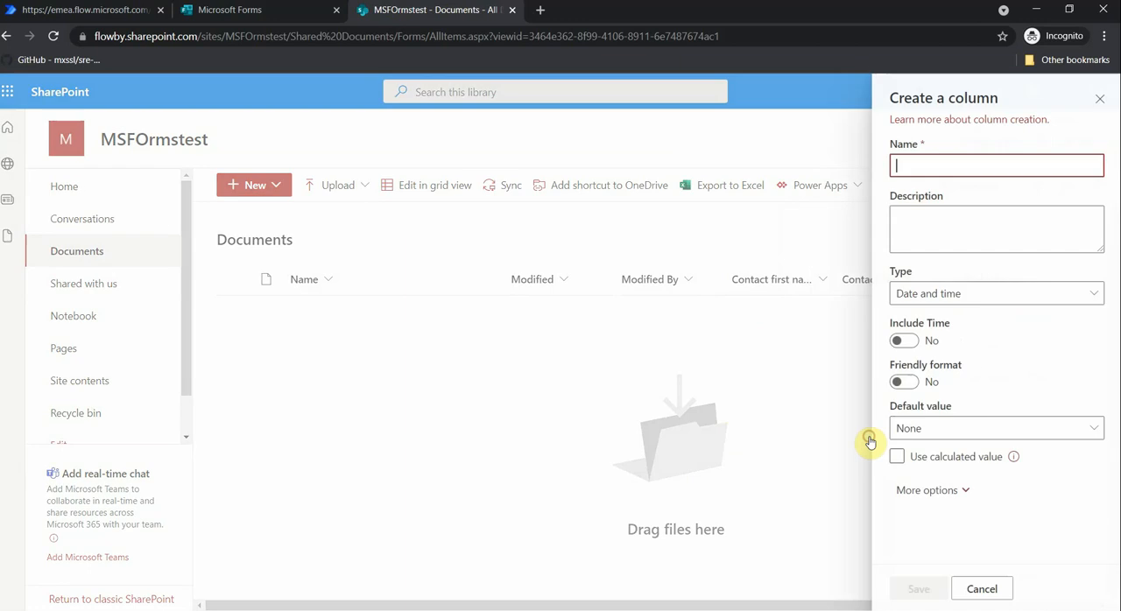
{"action": "type", "text": "Birthday"}
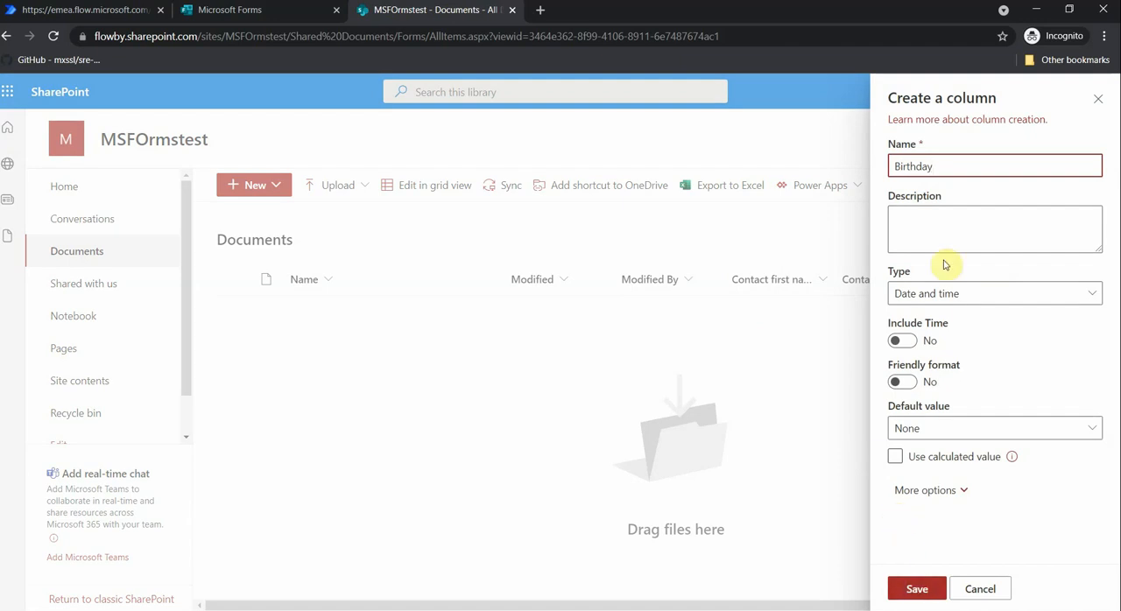
{"action": "left_click", "coordinate": [941, 298]}
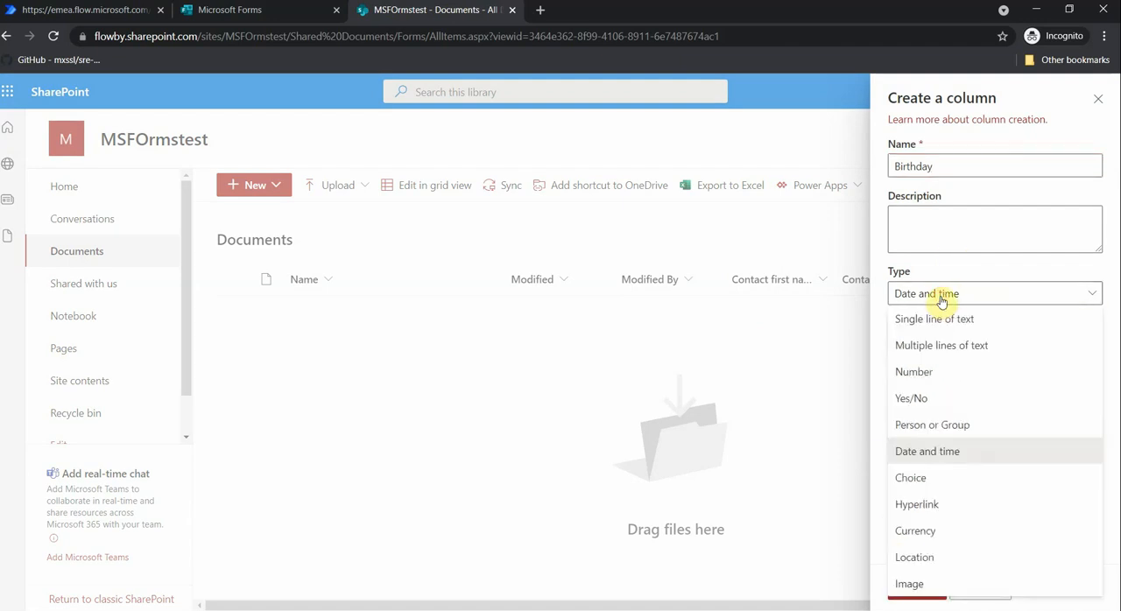
{"action": "left_click", "coordinate": [941, 299]}
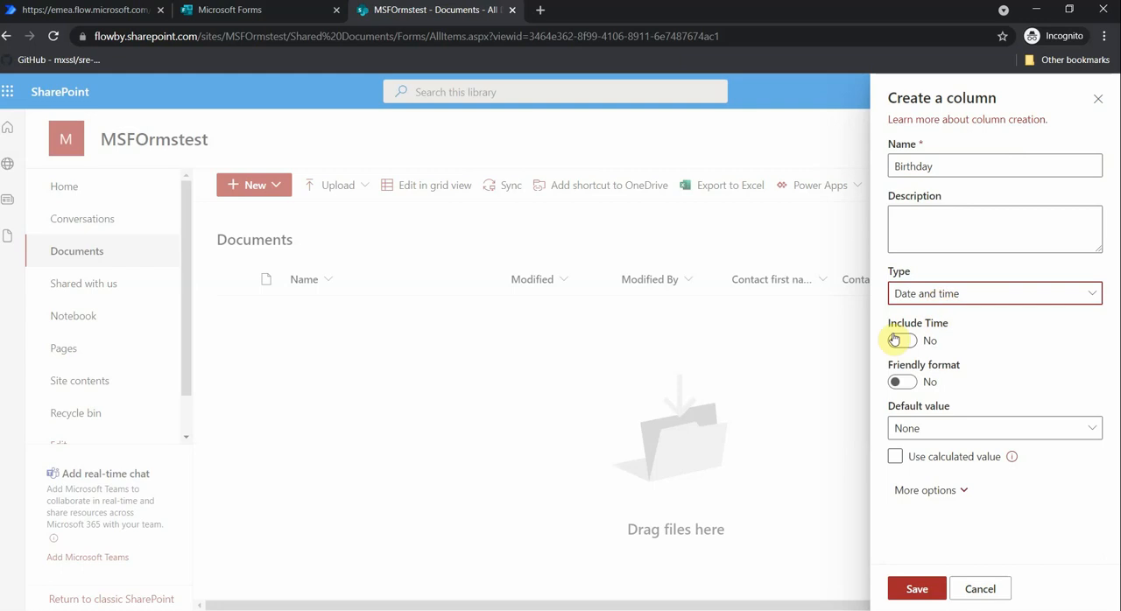
{"action": "left_click", "coordinate": [911, 587]}
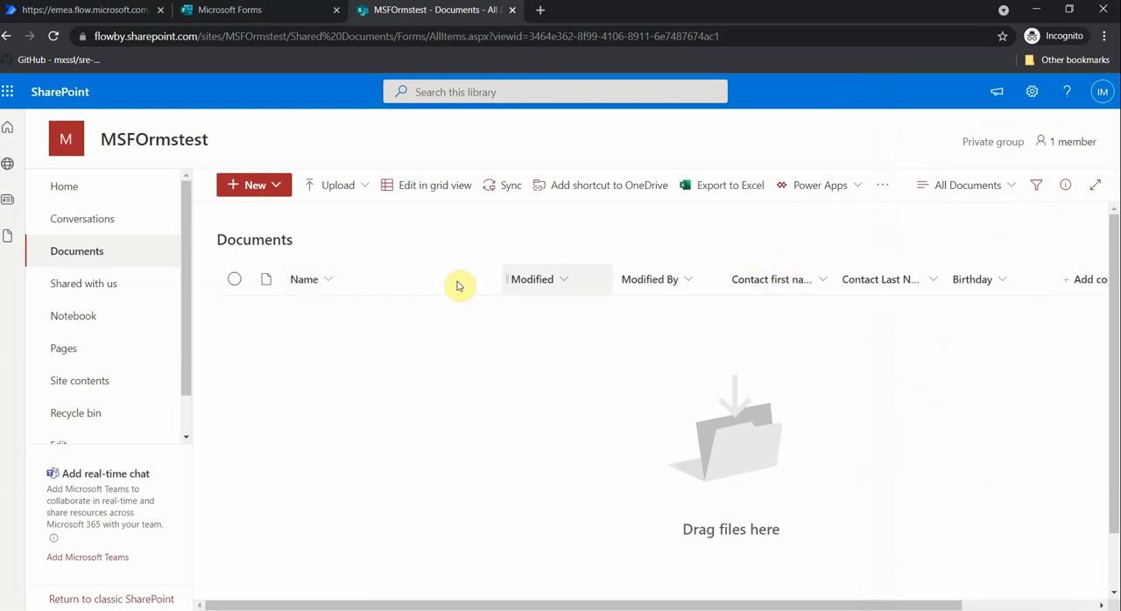
- Delete the Contact first name column from the Documents library
{"action": "left_click", "coordinate": [820, 285]}
{"action": "mouse_move", "coordinate": [790, 409]}
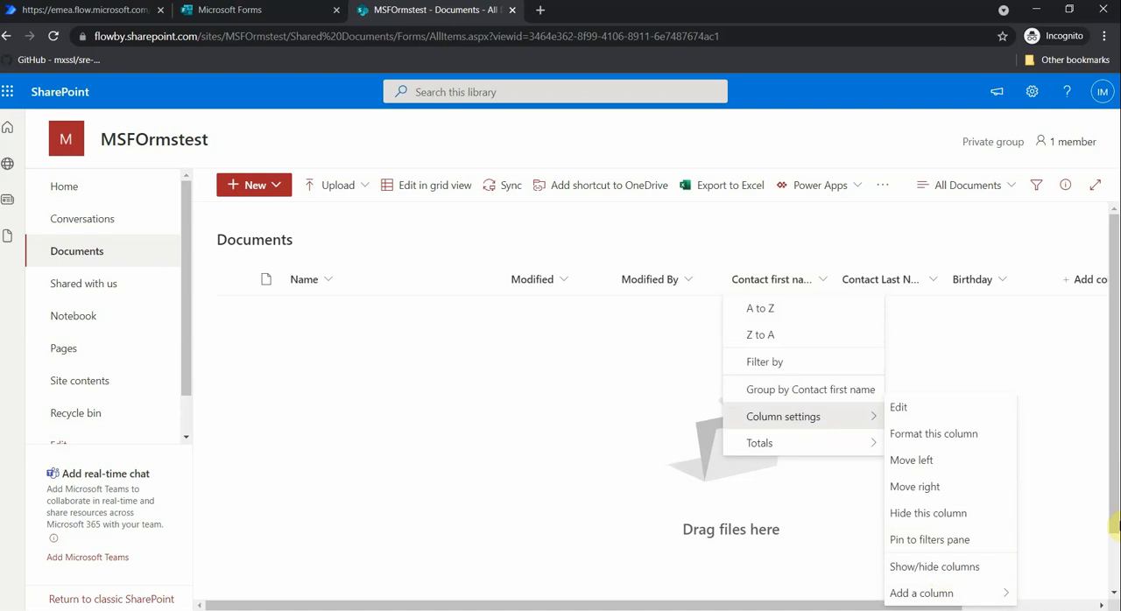
{"action": "left_click", "coordinate": [1115, 524]}
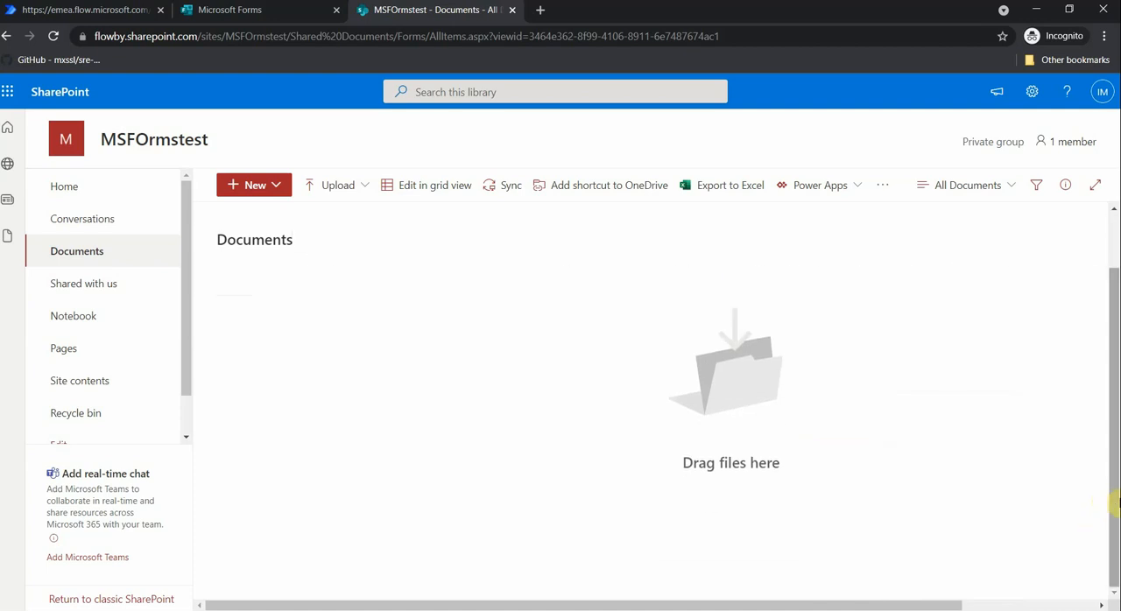
{"action": "left_click", "coordinate": [816, 279]}
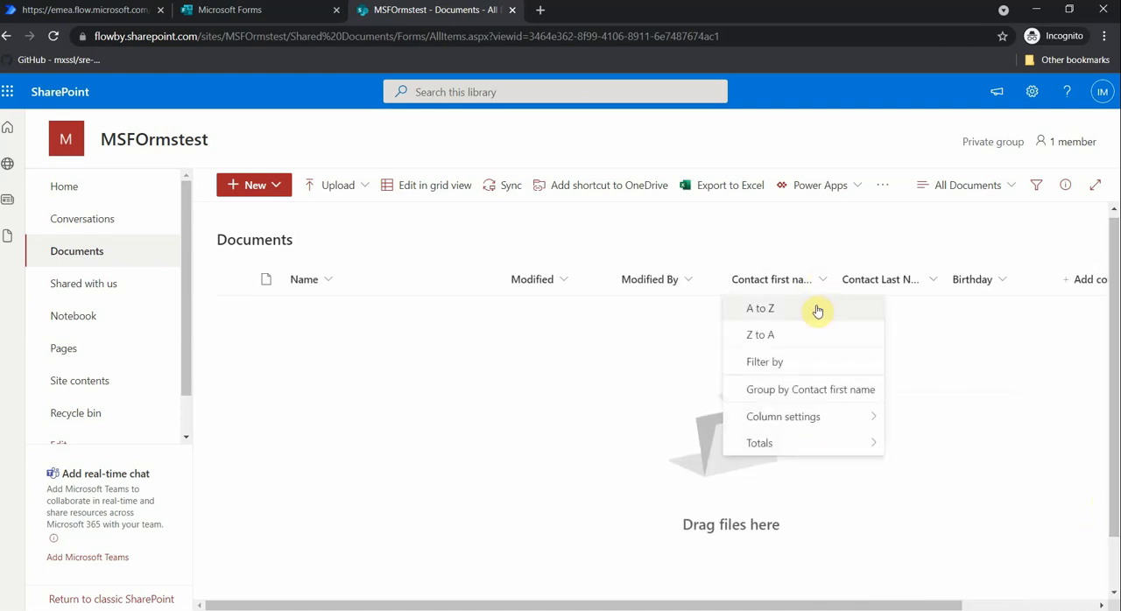
{"action": "mouse_move", "coordinate": [841, 417]}
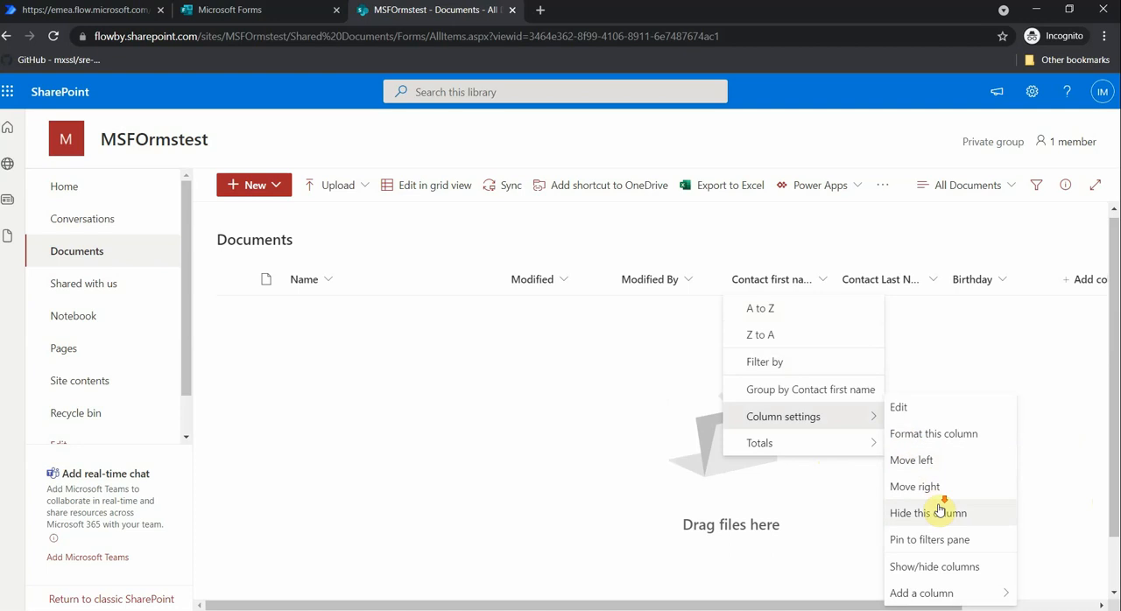
{"action": "left_click", "coordinate": [915, 409]}
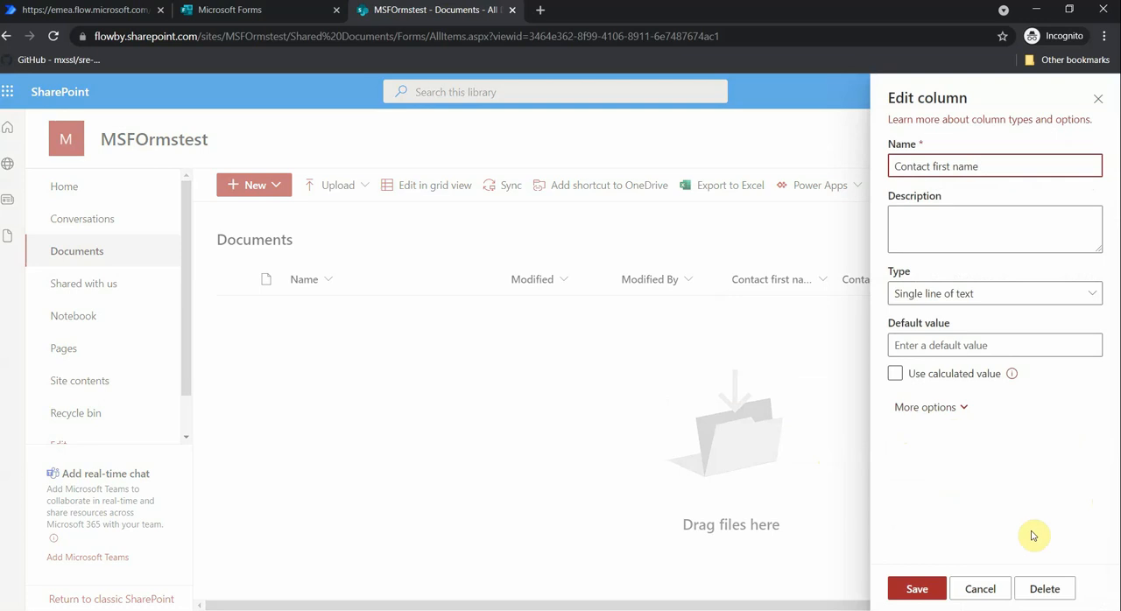
{"action": "left_click", "coordinate": [1051, 590]}
{"action": "left_click", "coordinate": [565, 400]}
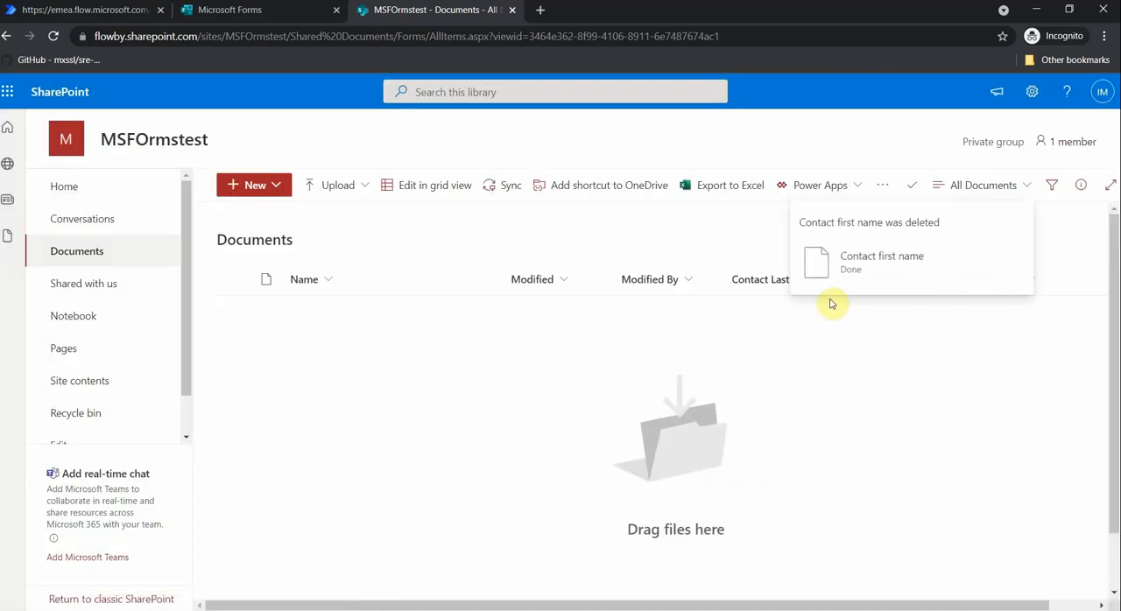
- Try to rename the Documents library's Name column as "First Name"
{"action": "left_click", "coordinate": [327, 283]}
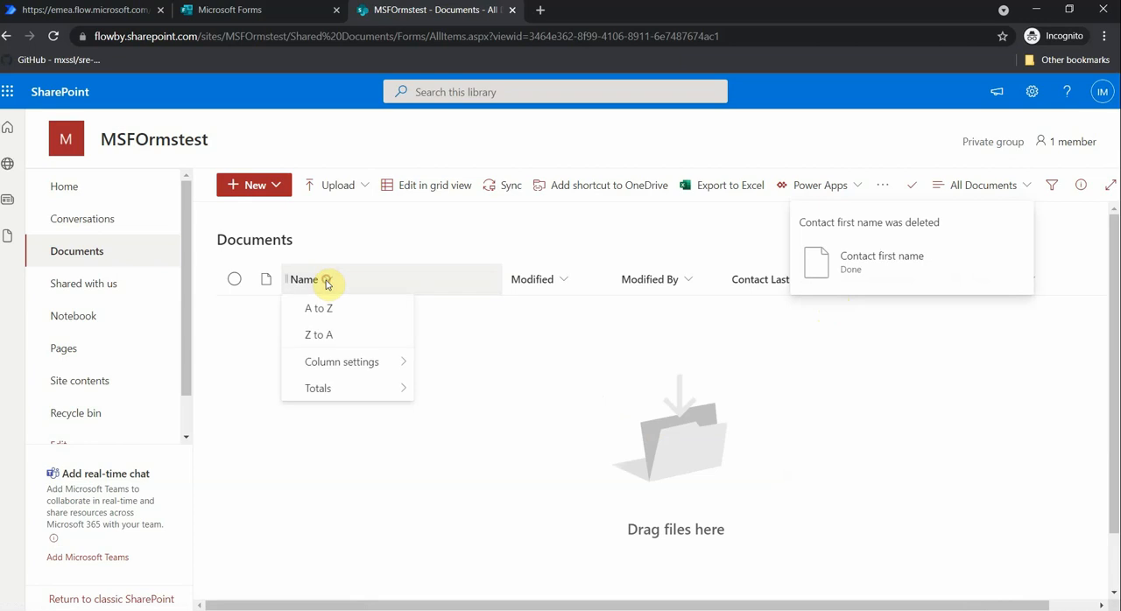
{"action": "mouse_move", "coordinate": [340, 362]}
{"action": "left_click", "coordinate": [437, 368]}
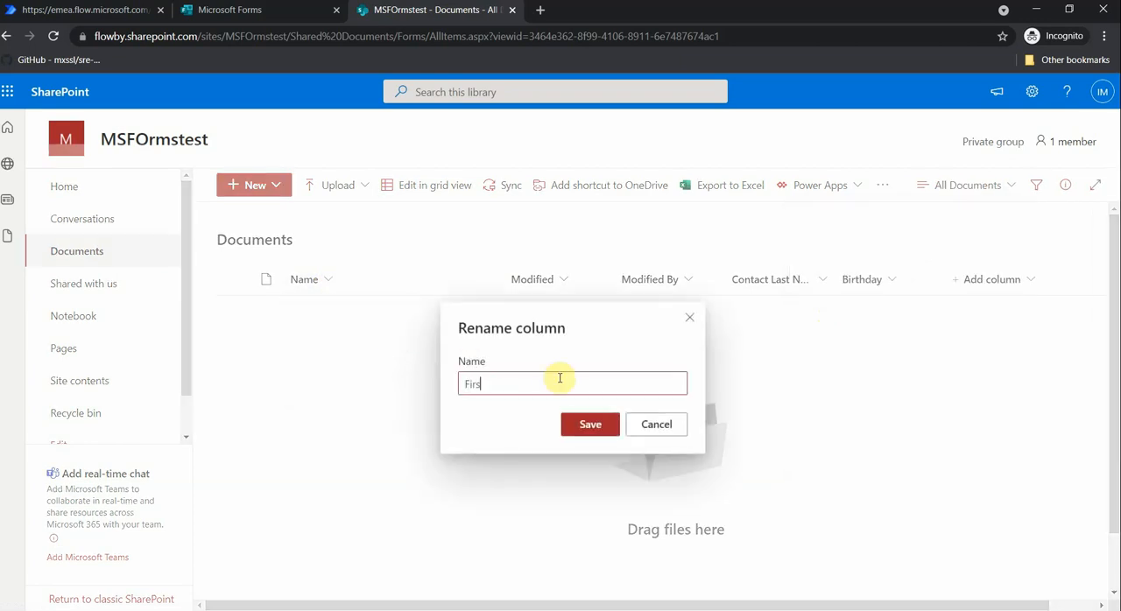
{"action": "left_click", "coordinate": [588, 426]}
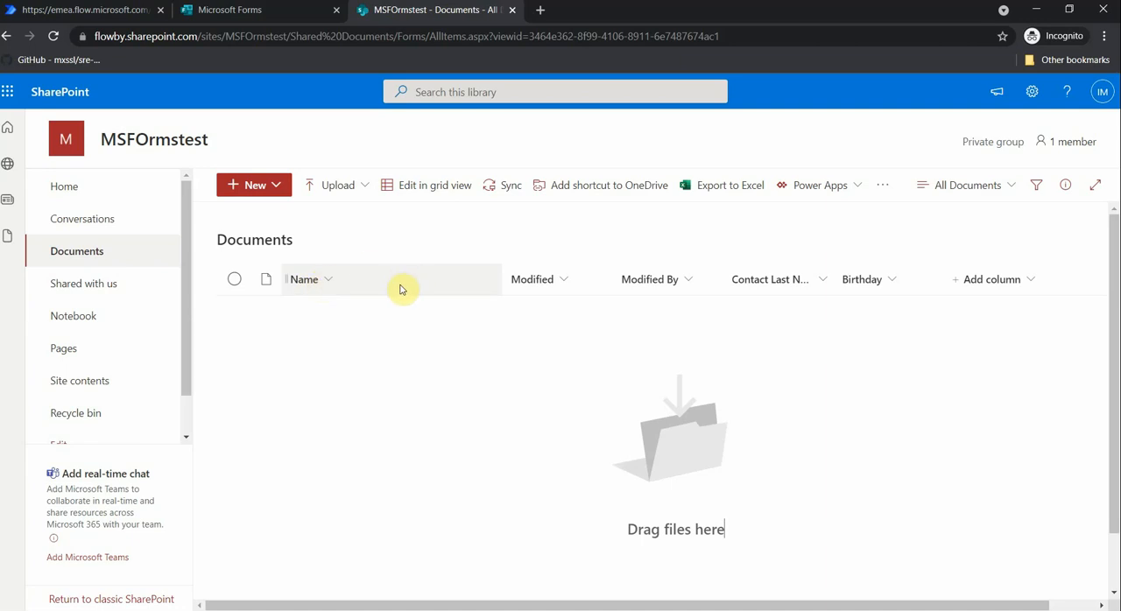
- Reorder the library columns so that Contact Last Name and Birthday directly follow the Name column, ahead of Modified
{"action": "left_click_drag", "start_coordinate": [750, 280], "coordinate": [535, 286]}
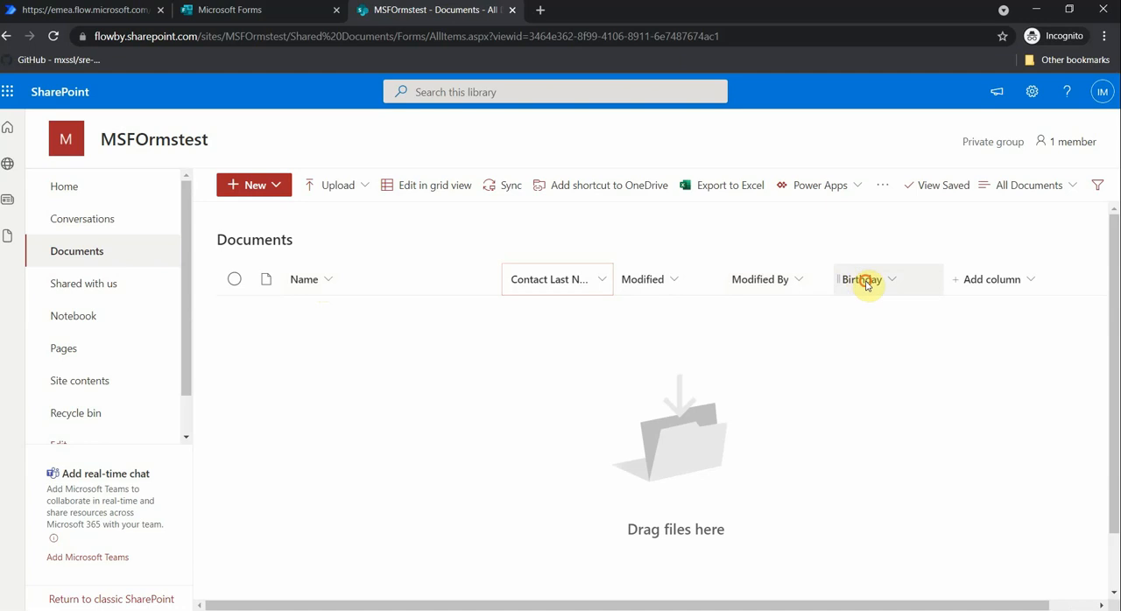
{"action": "left_click_drag", "start_coordinate": [859, 280], "coordinate": [645, 284]}
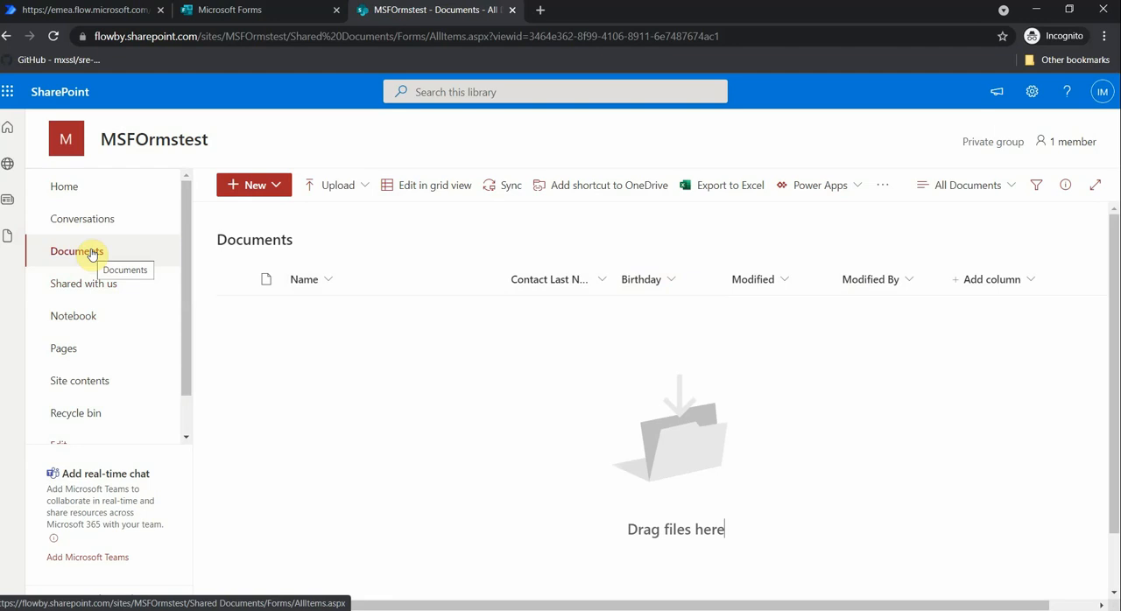
- Switch to Microsoft Forms and create a new form titled "Contact's birthday"
{"action": "left_click", "coordinate": [295, 11]}
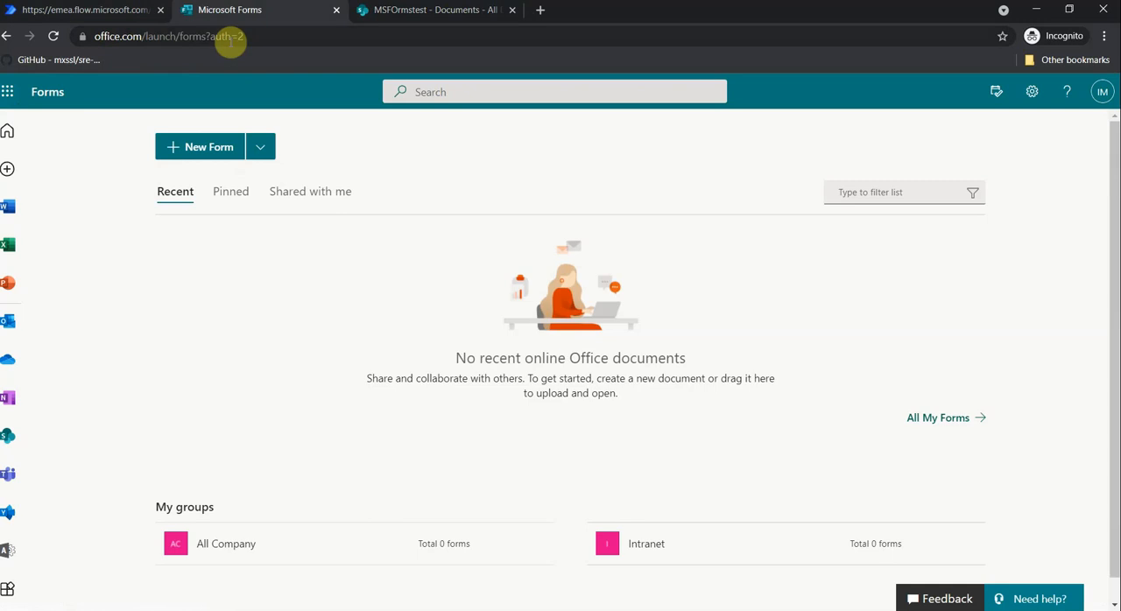
{"action": "left_click", "coordinate": [9, 92]}
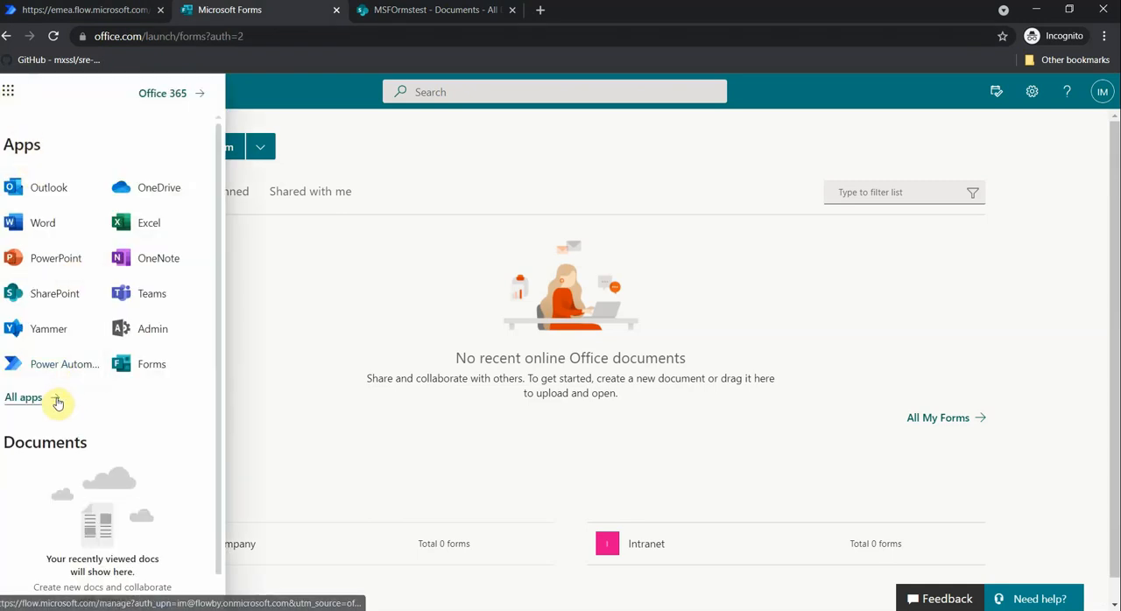
{"action": "left_click", "coordinate": [279, 269]}
{"action": "left_click", "coordinate": [209, 147]}
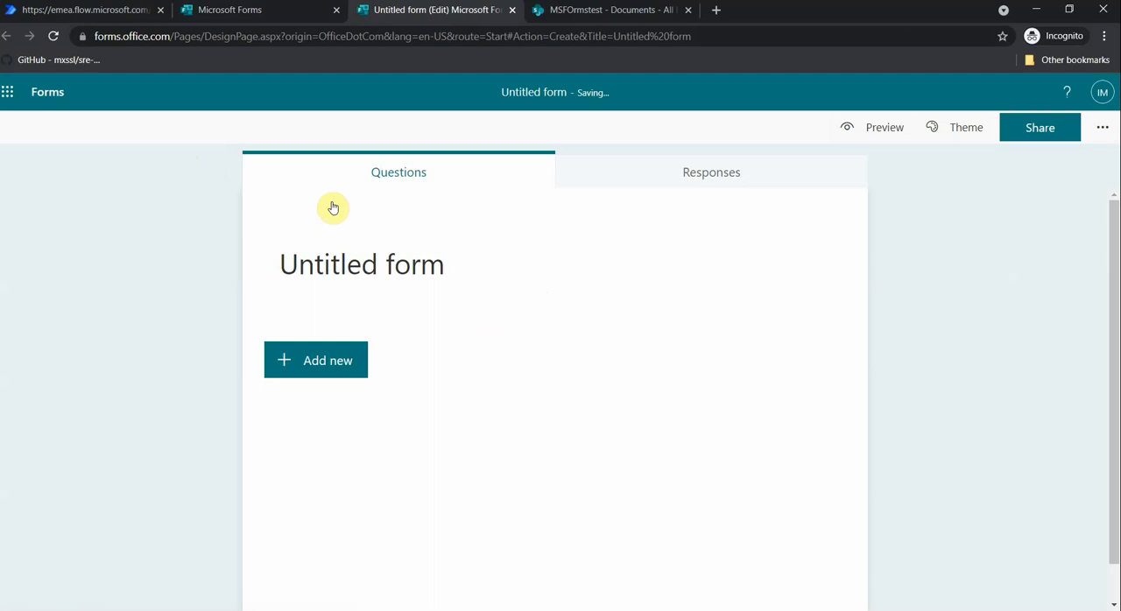
{"action": "left_click", "coordinate": [373, 250]}
{"action": "type", "text": "Co"}
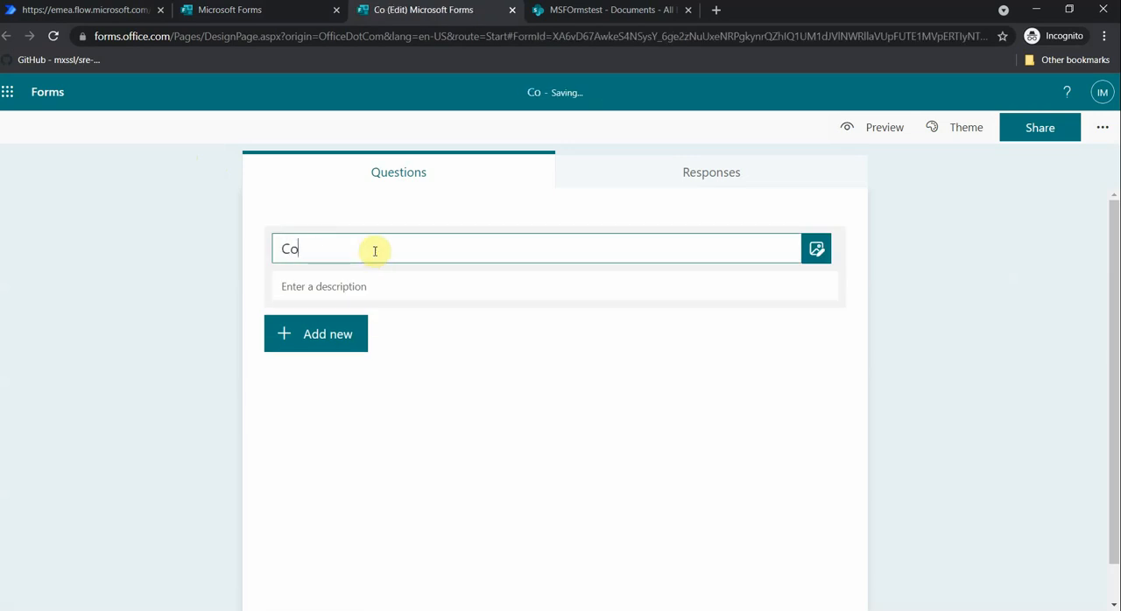
{"action": "type", "text": "ntact's birthday"}
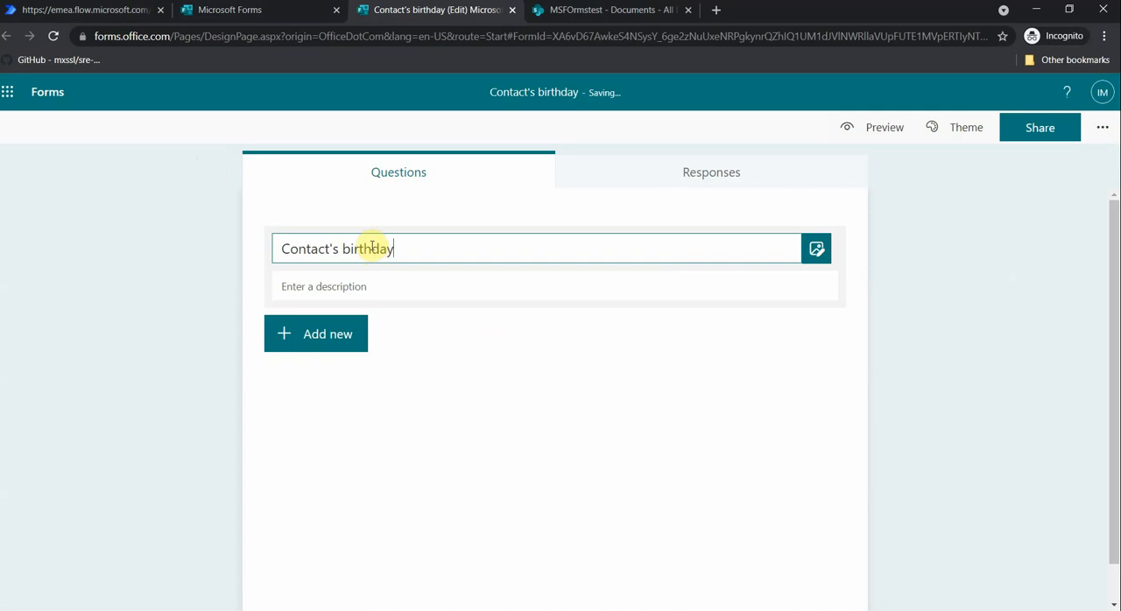
- Add a text question reading "What is you name?" as the form's first question
{"action": "left_click", "coordinate": [326, 333]}
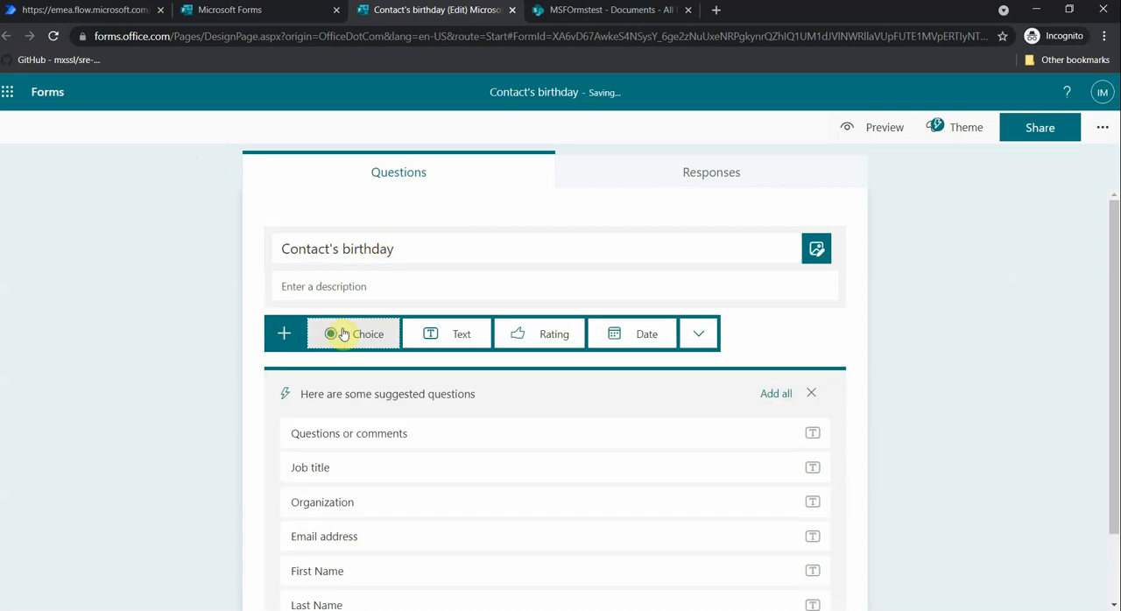
{"action": "scroll", "coordinate": [394, 297], "scroll_direction": "down", "scroll_amount": 1}
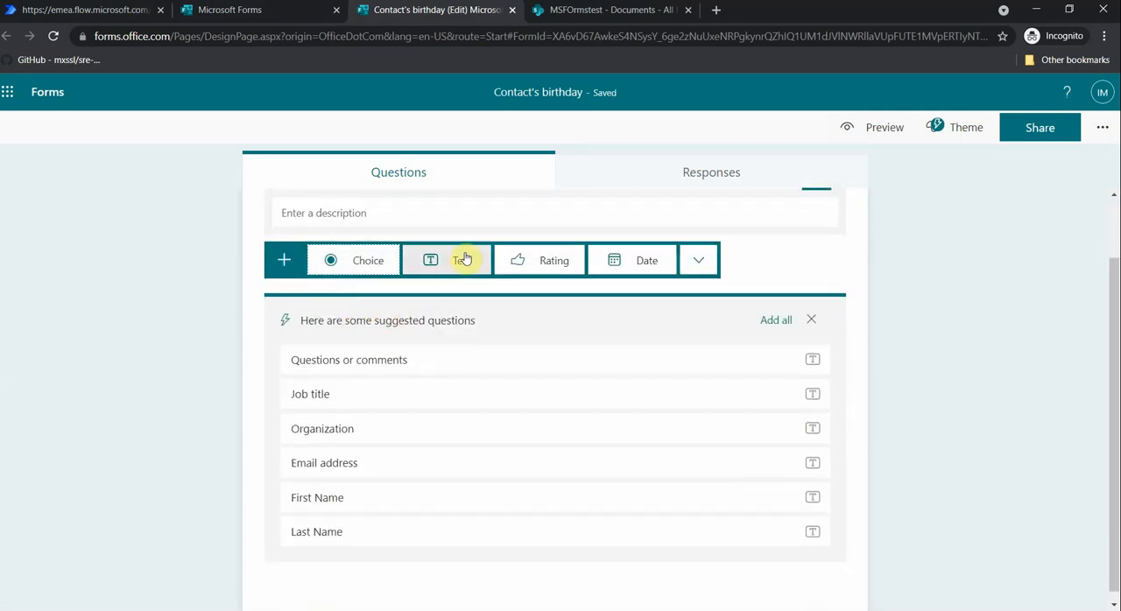
{"action": "left_click", "coordinate": [461, 263]}
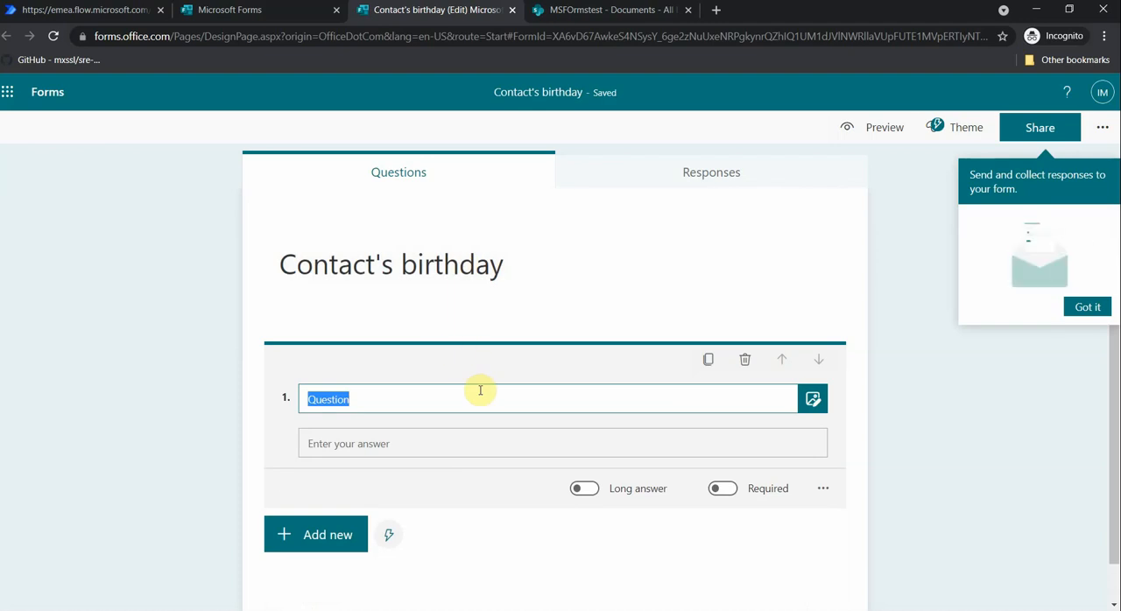
{"action": "type", "text": "WHat is"}
{"action": "key", "text": "BackSpace"}
{"action": "key", "text": "BackSpace"}
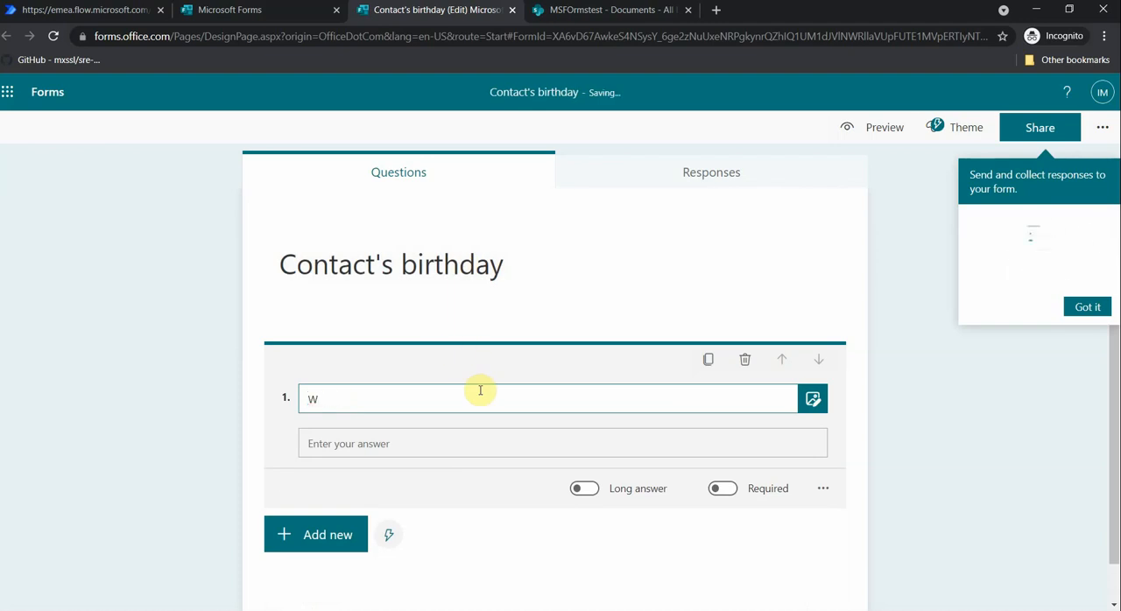
{"action": "type", "text": "hat is you name?"}
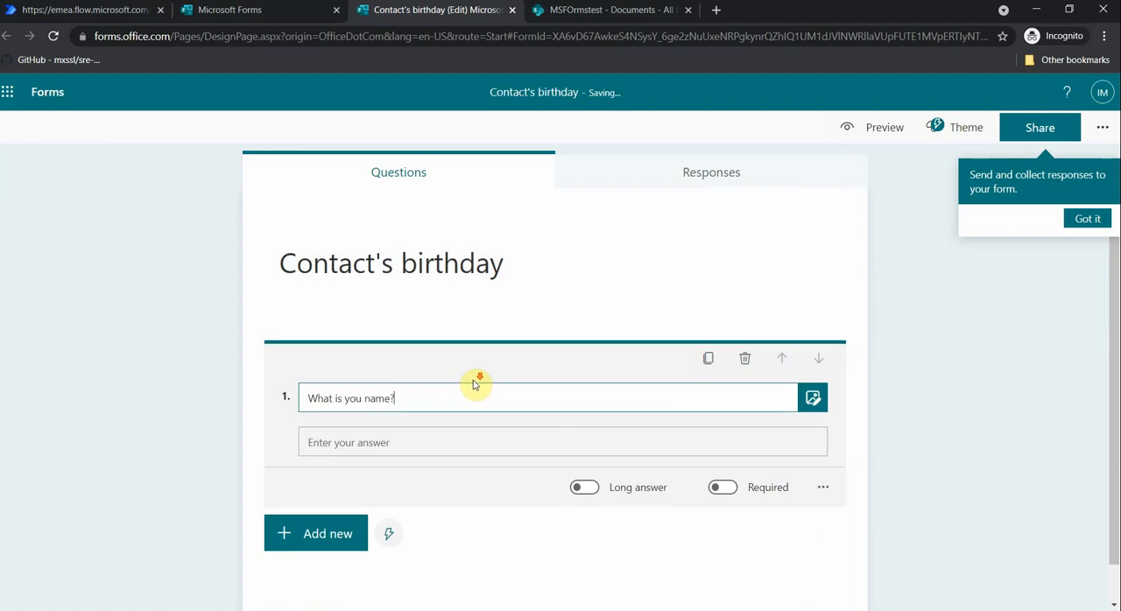
- Add a second text question to the form reading "What is your last name?"
{"action": "scroll", "coordinate": [475, 380], "scroll_direction": "down", "scroll_amount": 1}
{"action": "left_click", "coordinate": [323, 507]}
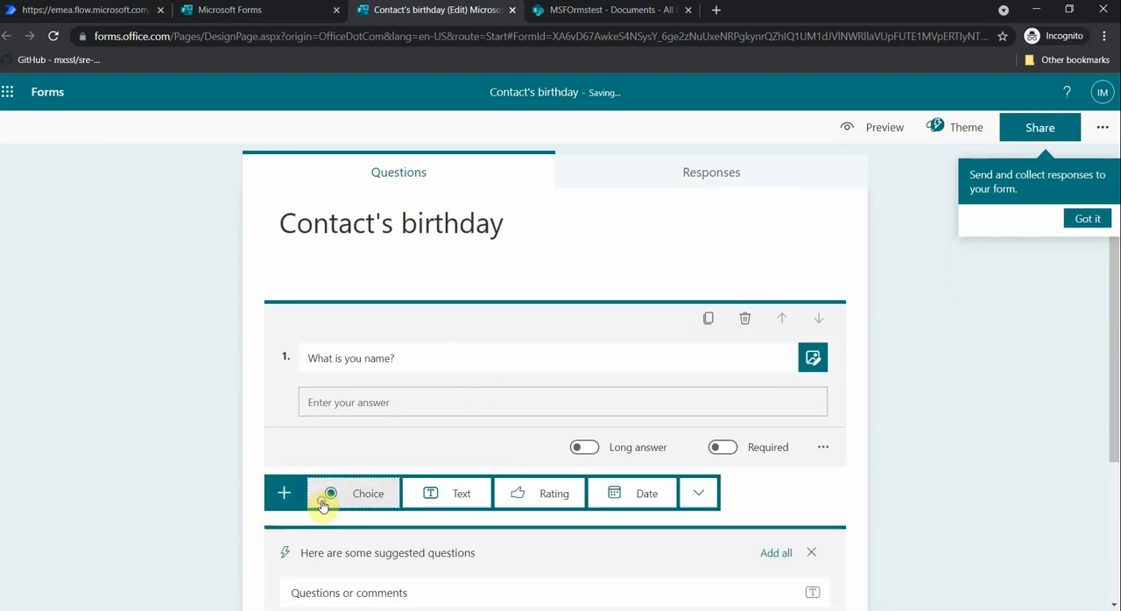
{"action": "scroll", "coordinate": [355, 448], "scroll_direction": "down", "scroll_amount": 2}
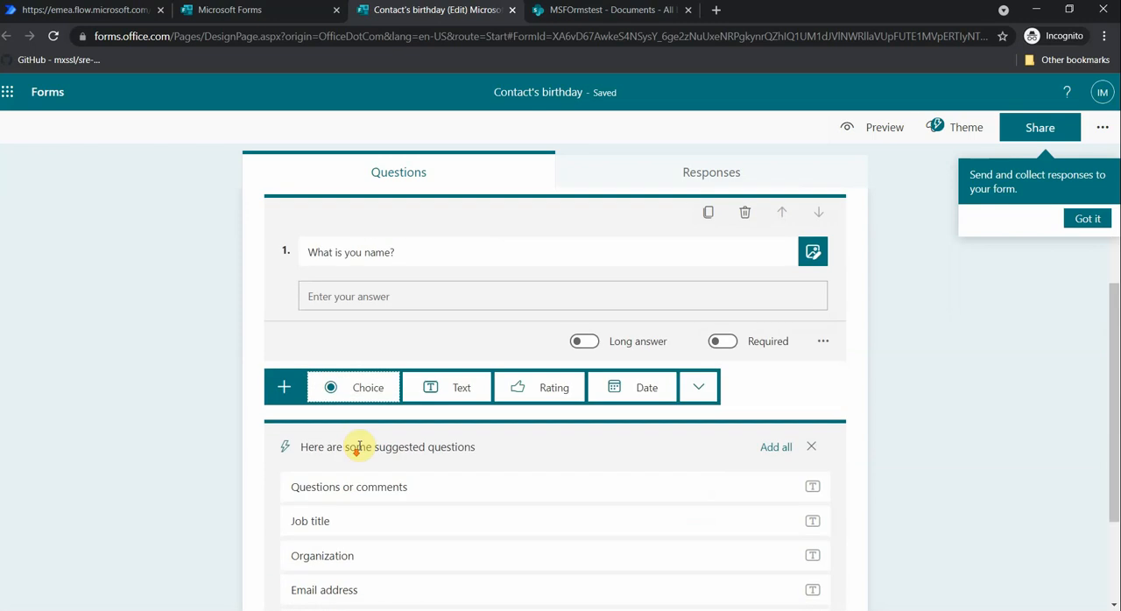
{"action": "scroll", "coordinate": [449, 420], "scroll_direction": "down", "scroll_amount": 2}
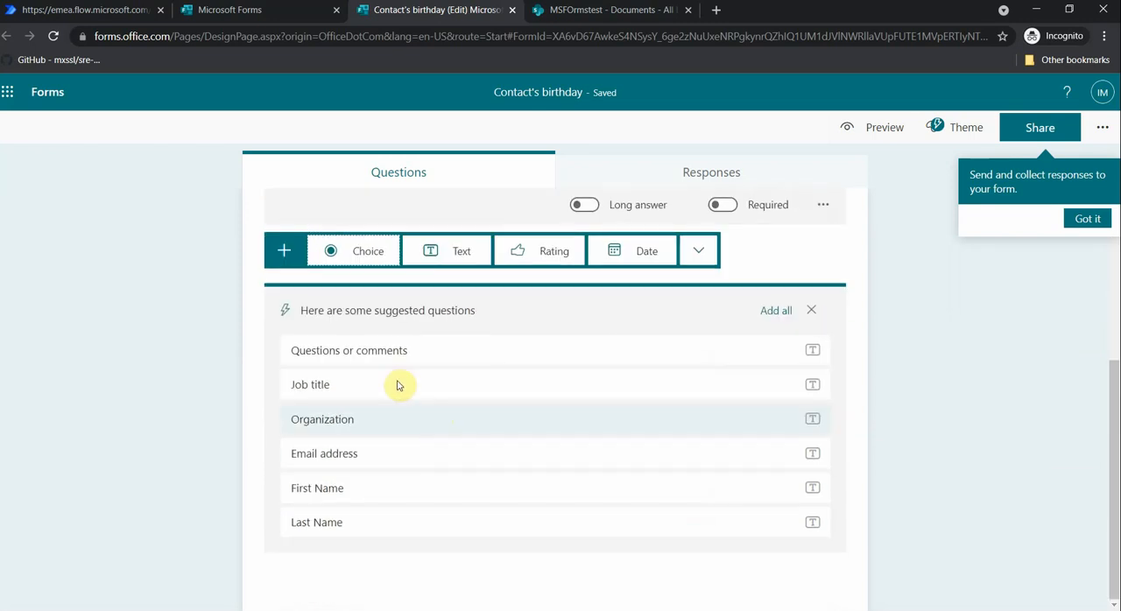
{"action": "left_click", "coordinate": [461, 254]}
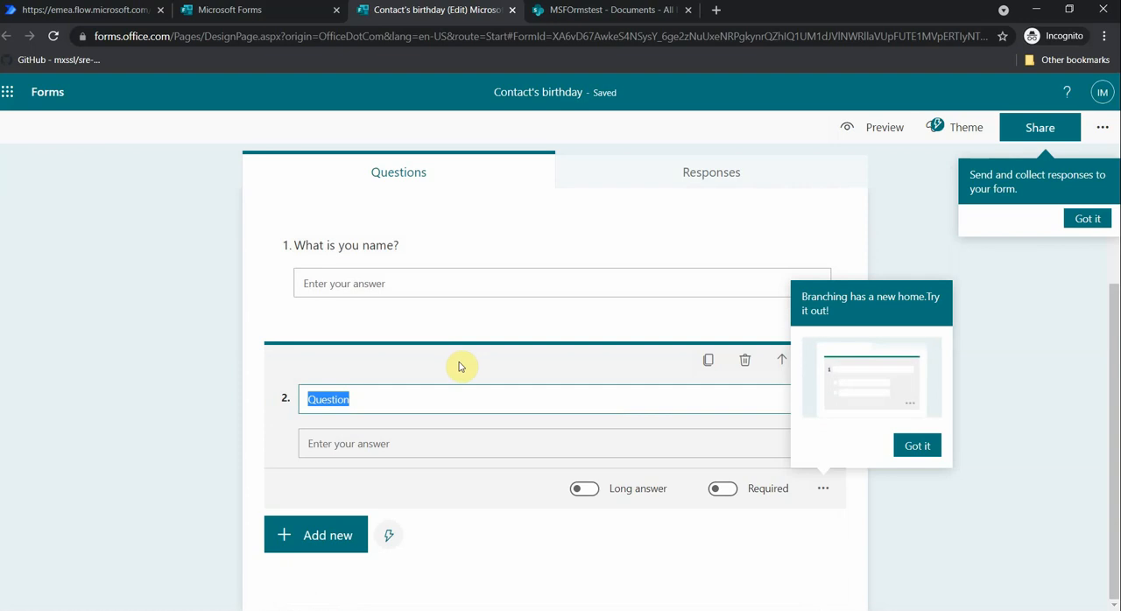
{"action": "type", "text": "W"}
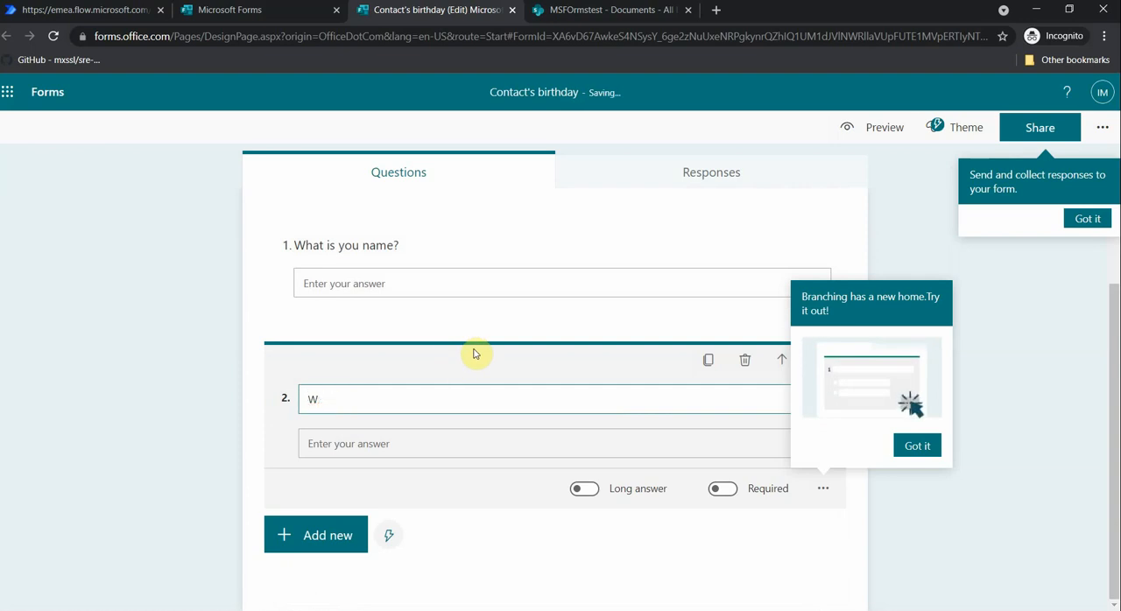
{"action": "type", "text": "Hat hat is your la"}
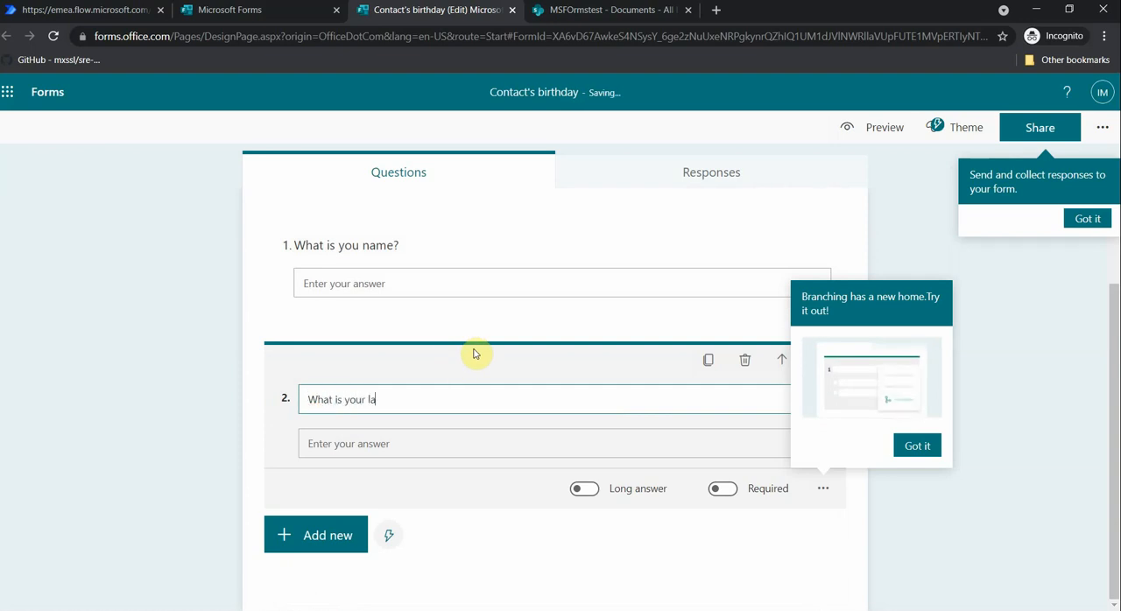
{"action": "type", "text": "st name?"}
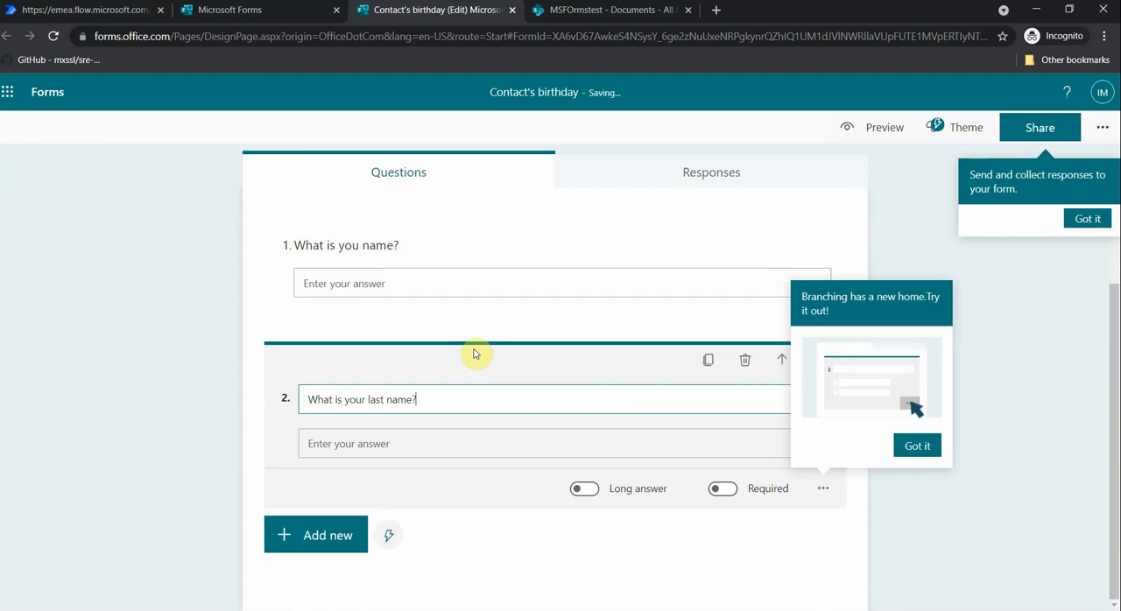
- Add a date question to the form reading "What is your birthday?"
{"action": "left_click", "coordinate": [338, 530]}
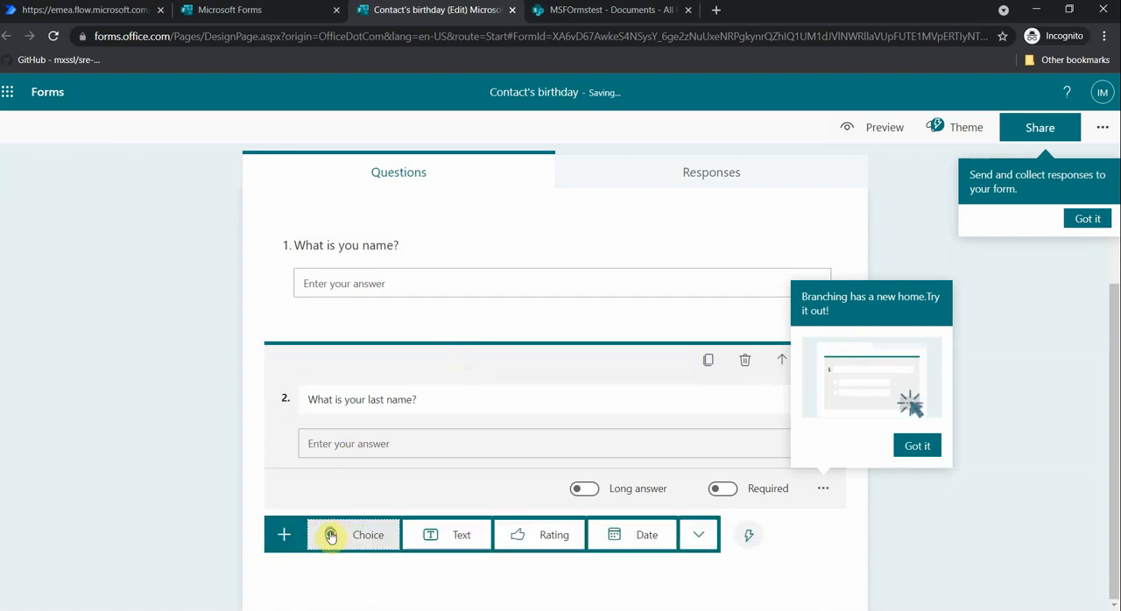
{"action": "left_click", "coordinate": [652, 535]}
{"action": "left_click_drag", "start_coordinate": [361, 461], "coordinate": [315, 462]}
{"action": "type", "text": "Wh"}
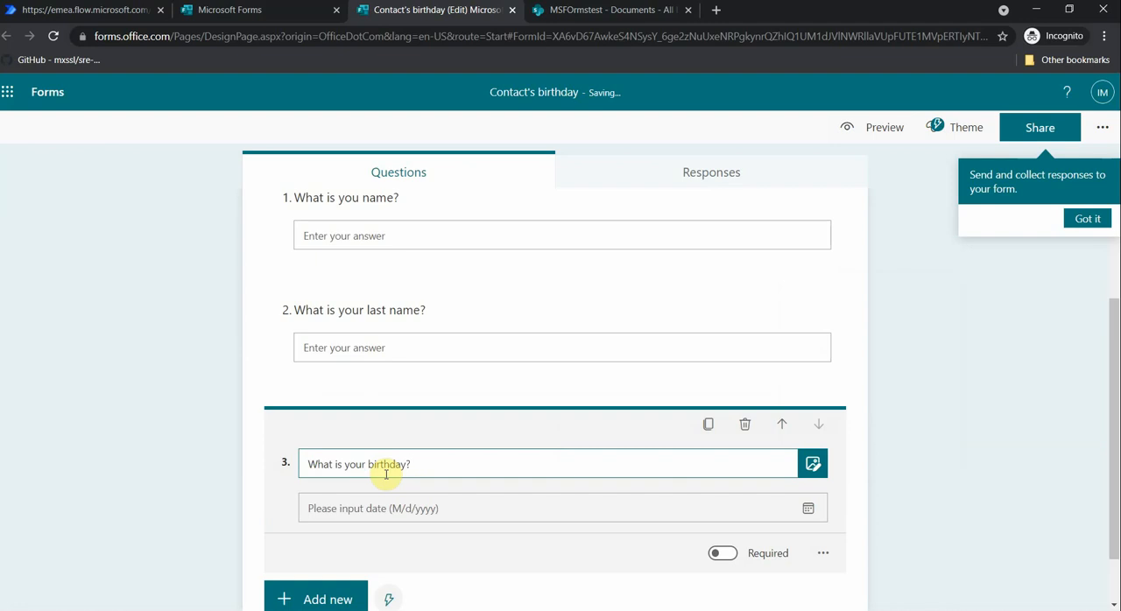
{"action": "scroll", "coordinate": [416, 470], "scroll_direction": "down", "scroll_amount": 1}
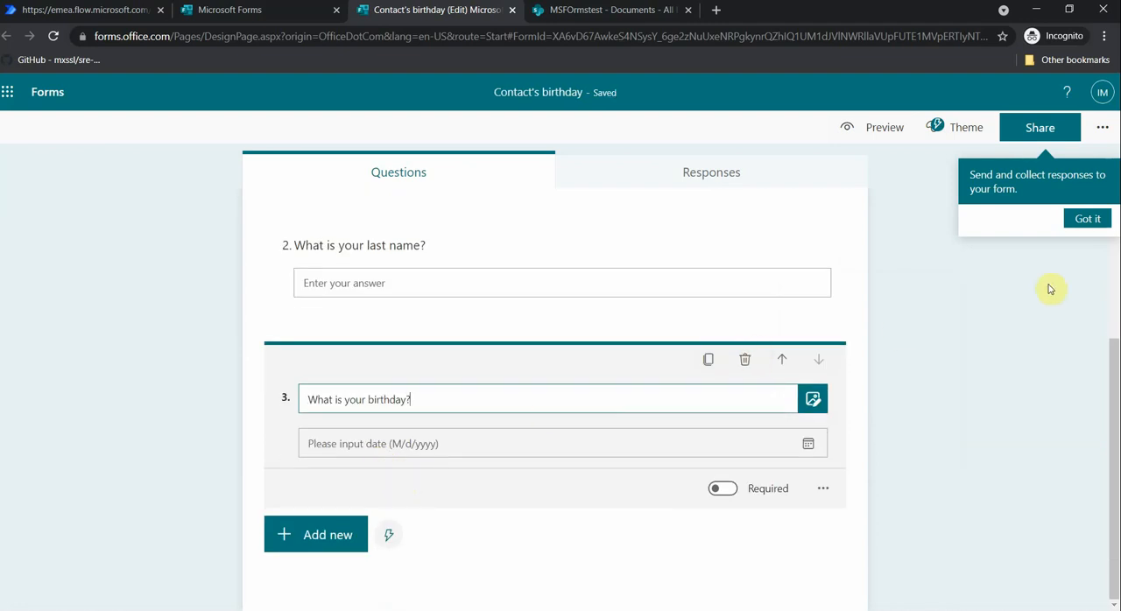
- Dismiss the tip about collecting responses, preview the finished form, and return to editing it
{"action": "left_click", "coordinate": [1095, 218]}
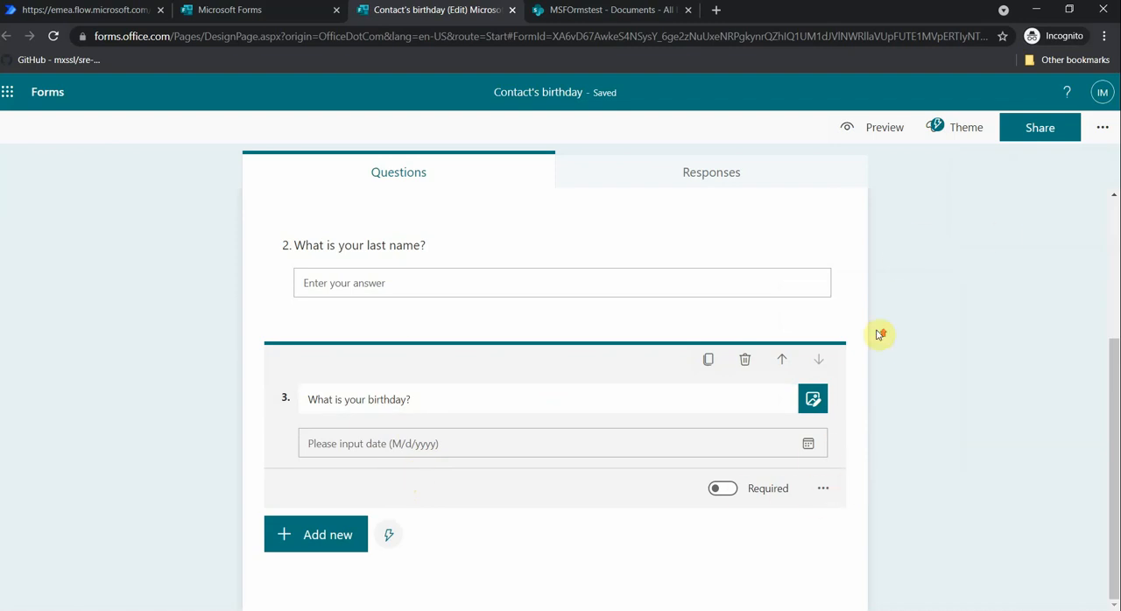
{"action": "scroll", "coordinate": [882, 332], "scroll_direction": "up", "scroll_amount": 3}
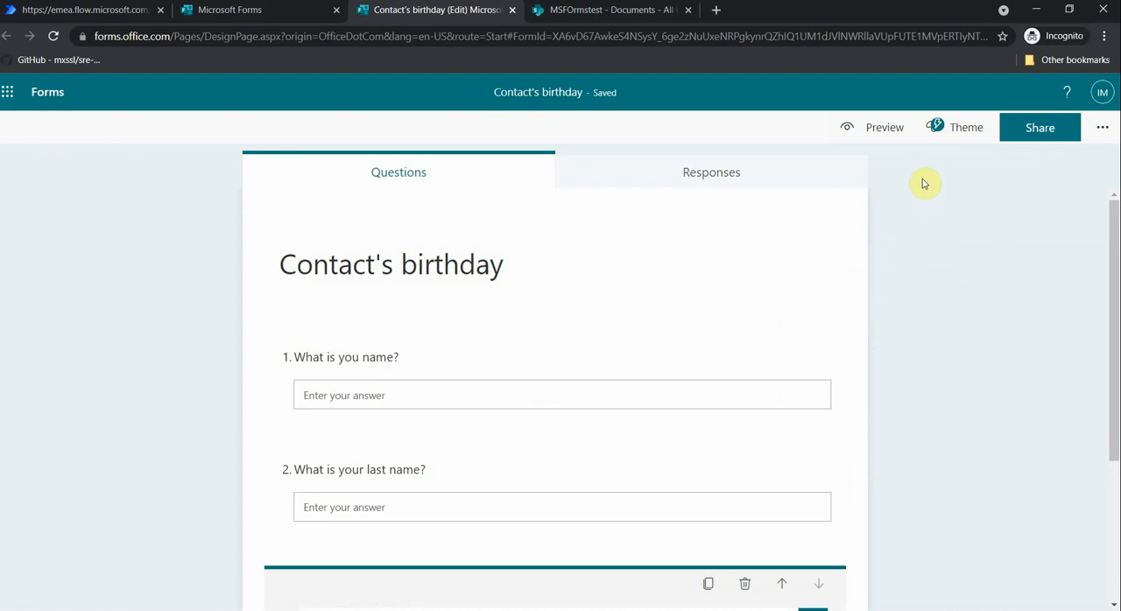
{"action": "left_click", "coordinate": [884, 129]}
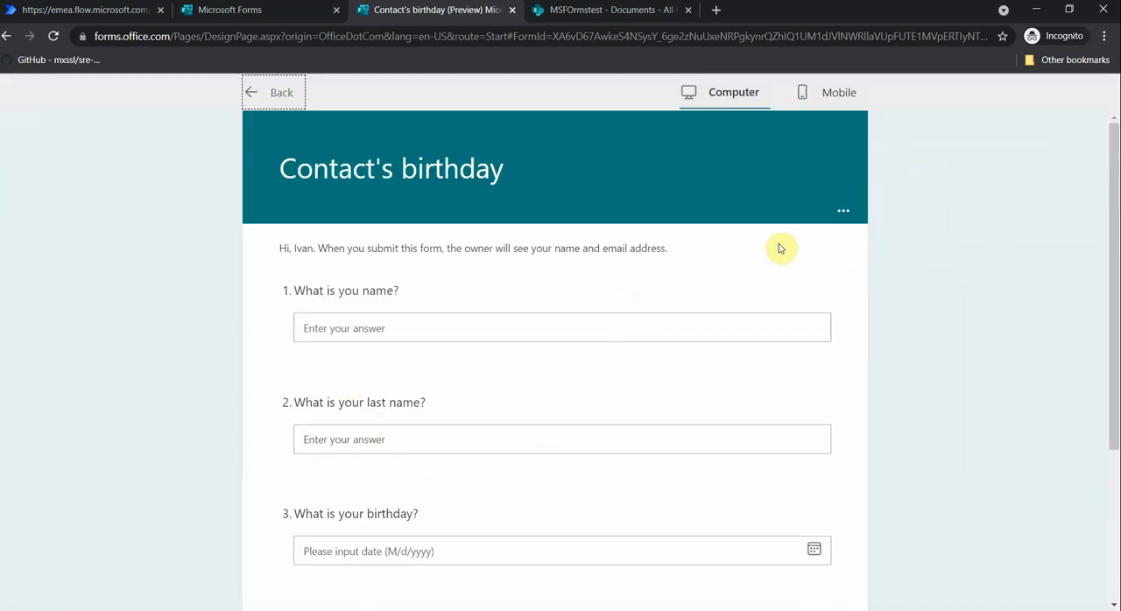
{"action": "left_click", "coordinate": [276, 93]}
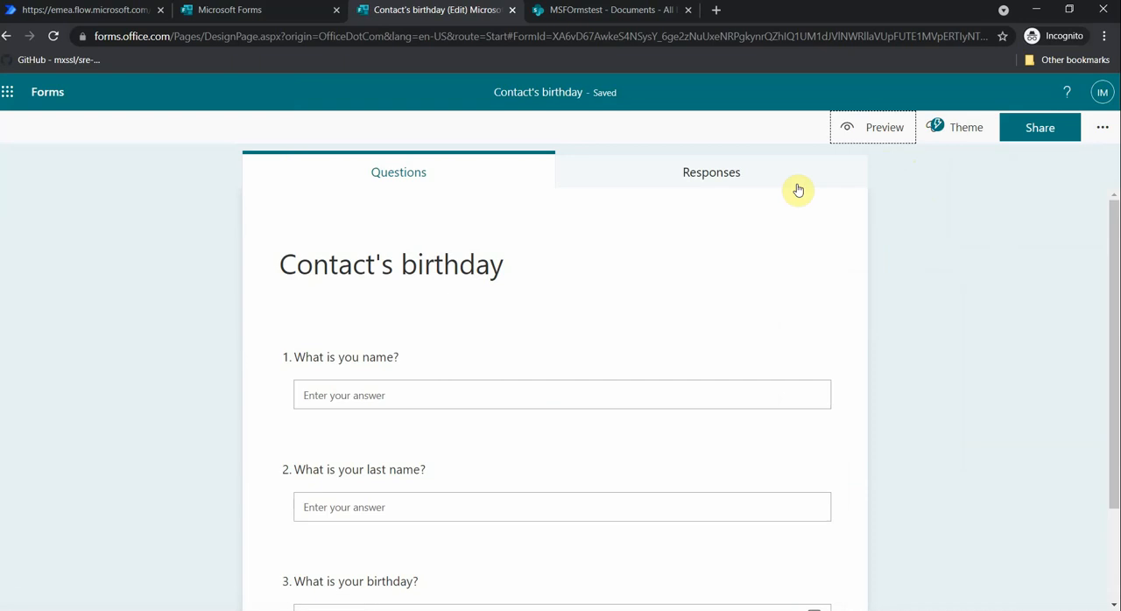
- Copy the form's response link for people in the organization and open it in a new browser tab
{"action": "left_click", "coordinate": [1051, 136]}
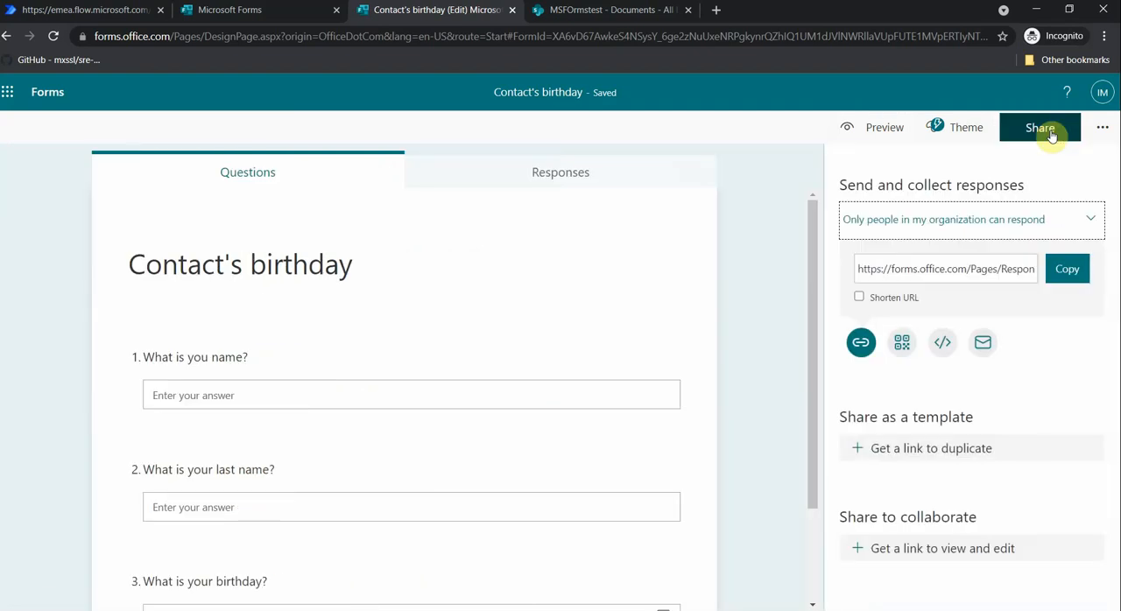
{"action": "left_click", "coordinate": [1066, 272]}
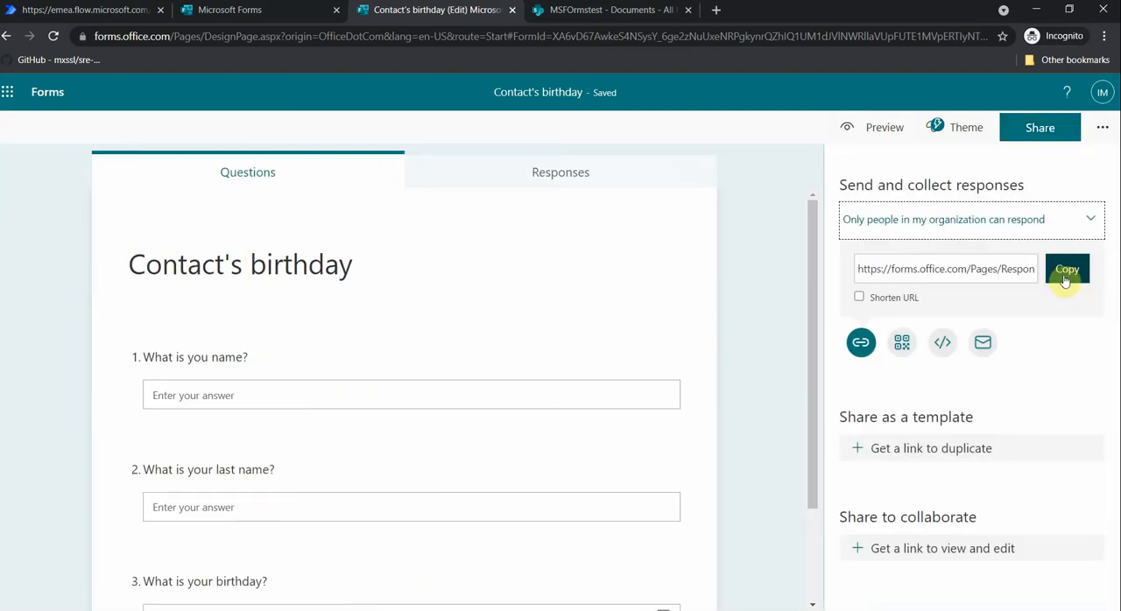
{"action": "left_click", "coordinate": [1068, 278]}
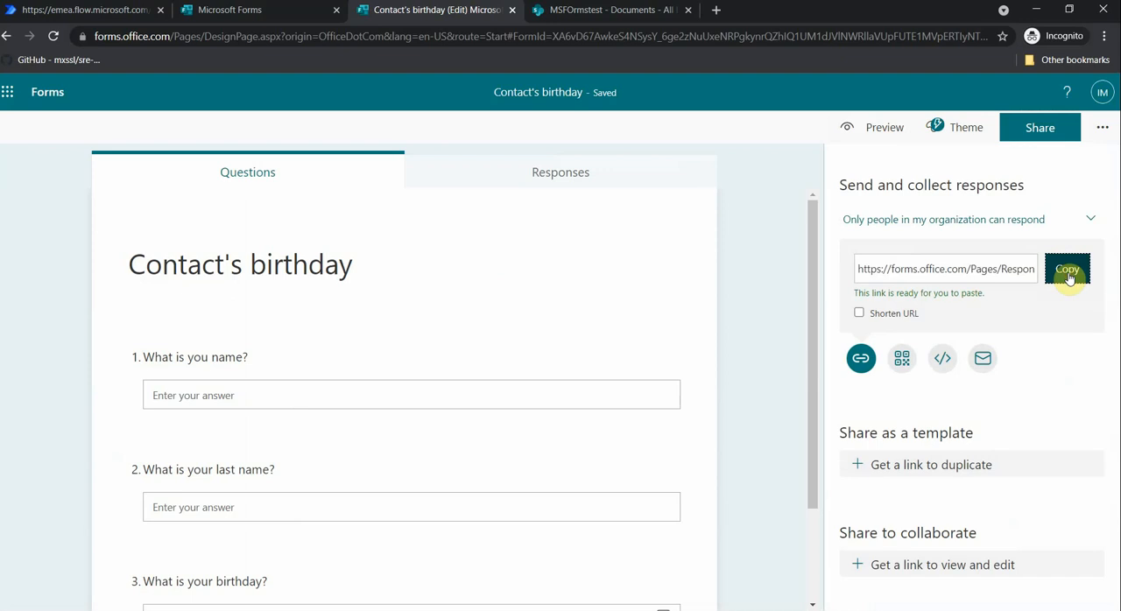
{"action": "left_click", "coordinate": [716, 12]}
{"action": "key", "text": "ctrl+v"}
{"action": "key", "text": "Return"}
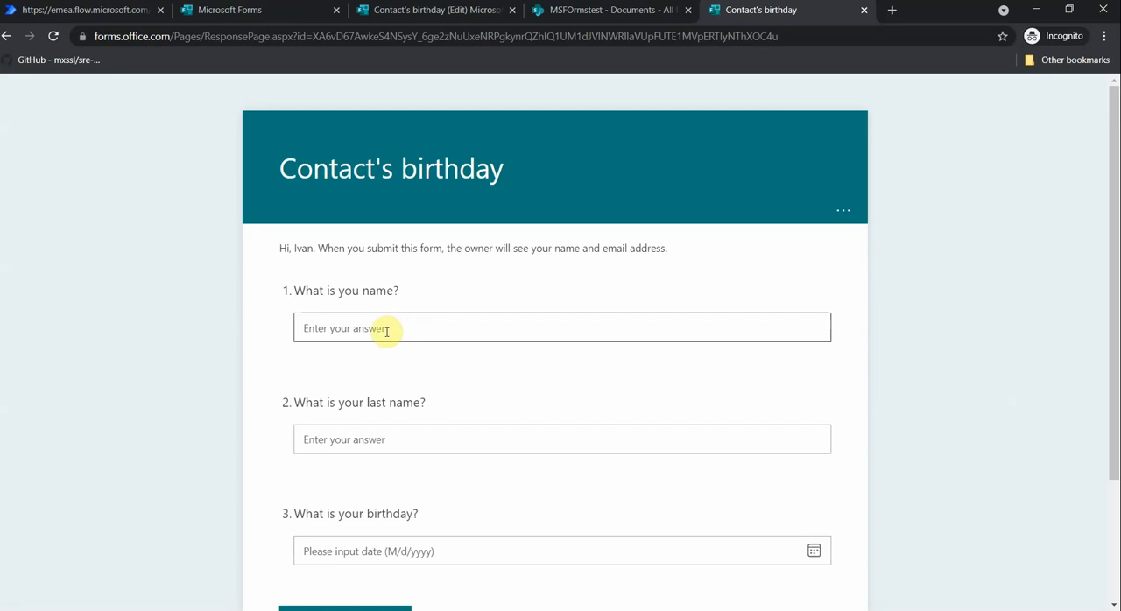
- Fill in the respondent's first name and last name in the first two questions of the form
{"action": "scroll", "coordinate": [375, 324], "scroll_direction": "down", "scroll_amount": 2}
{"action": "scroll", "coordinate": [381, 350], "scroll_direction": "down", "scroll_amount": 1}
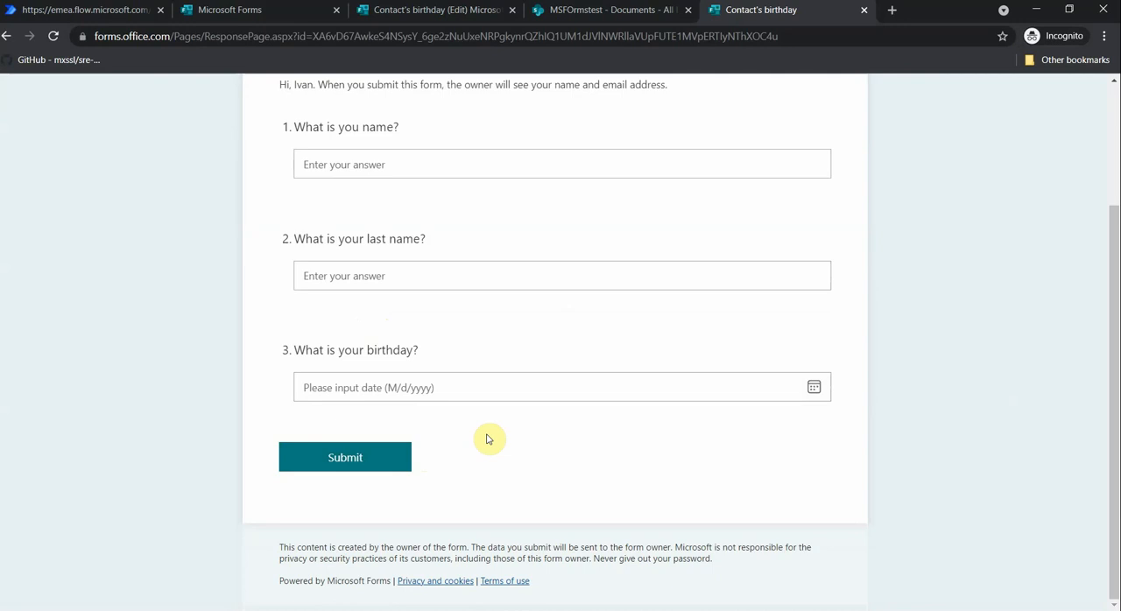
{"action": "scroll", "coordinate": [489, 439], "scroll_direction": "up", "scroll_amount": 1}
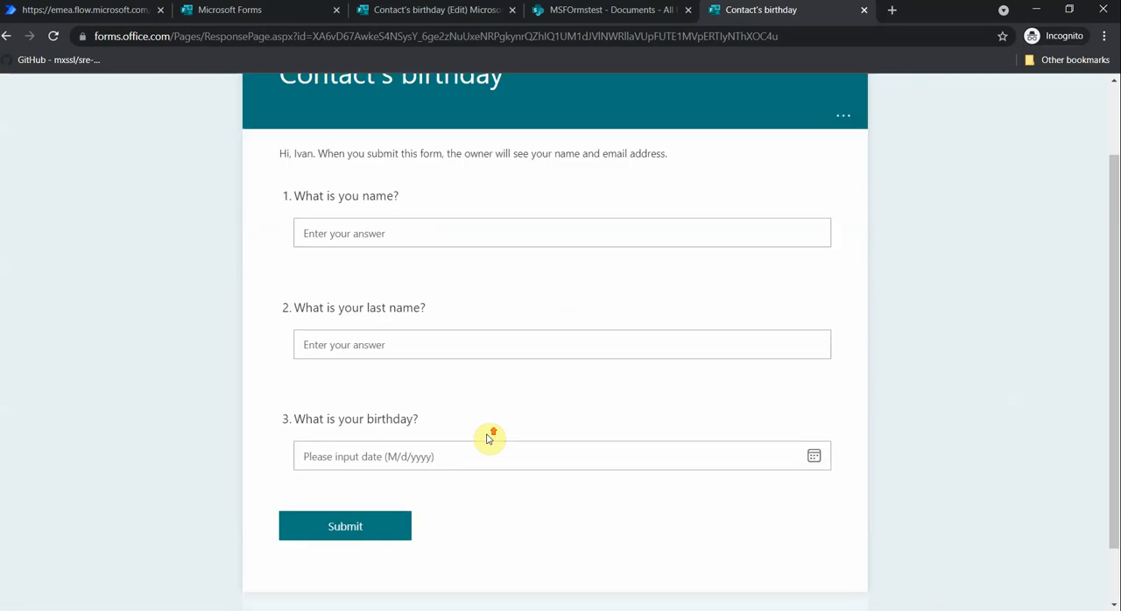
{"action": "left_click", "coordinate": [432, 234]}
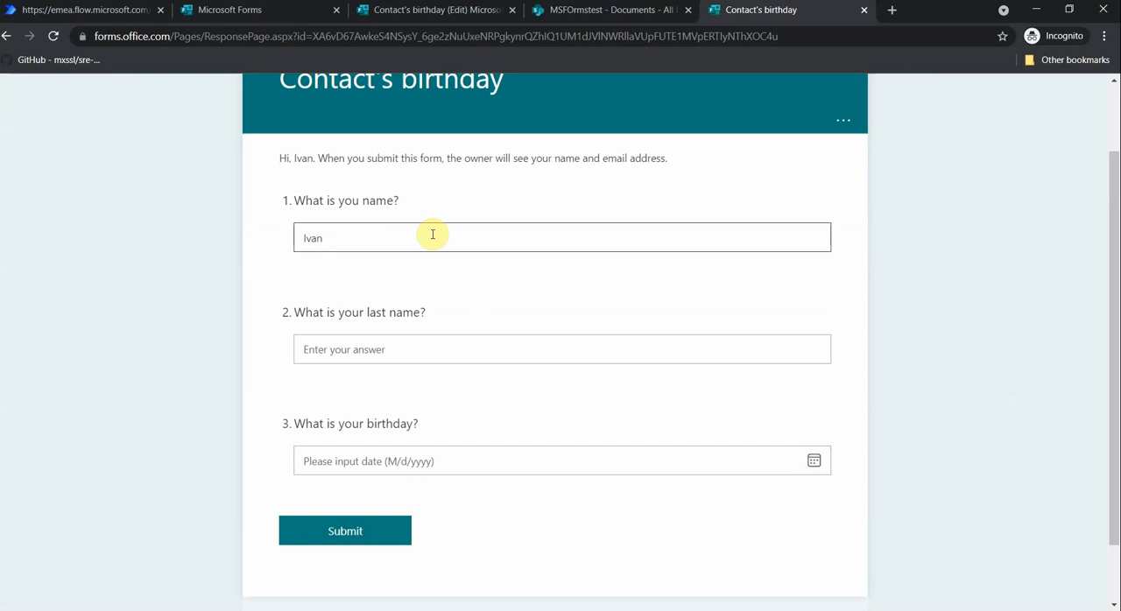
{"action": "key", "text": "Tab"}
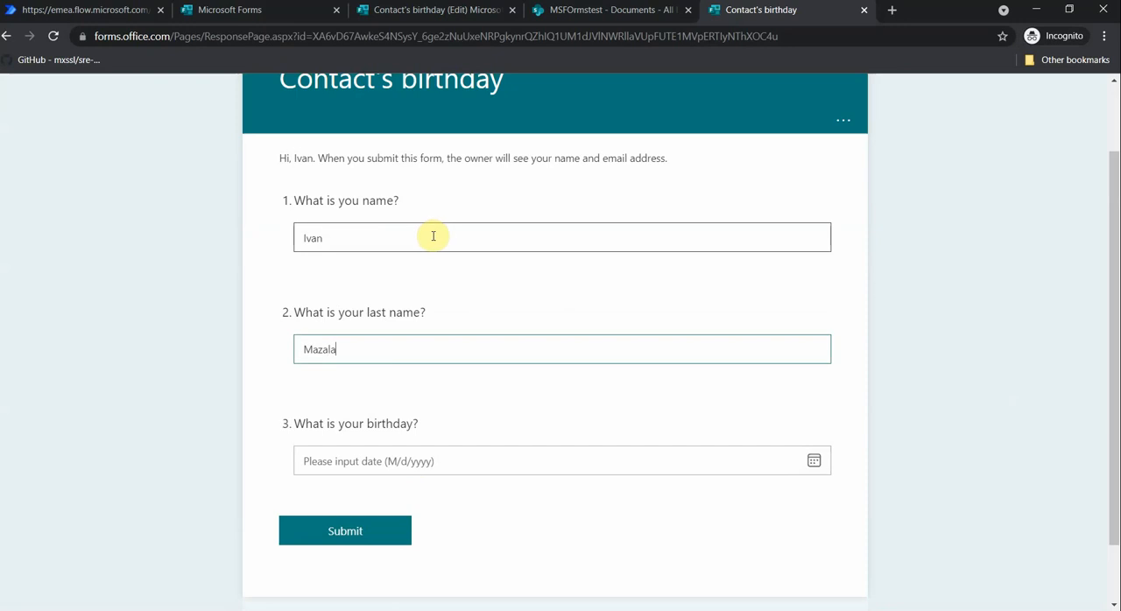
- Choose the respondent's date of birth for the birthday question and submit the response
{"action": "left_click", "coordinate": [393, 461]}
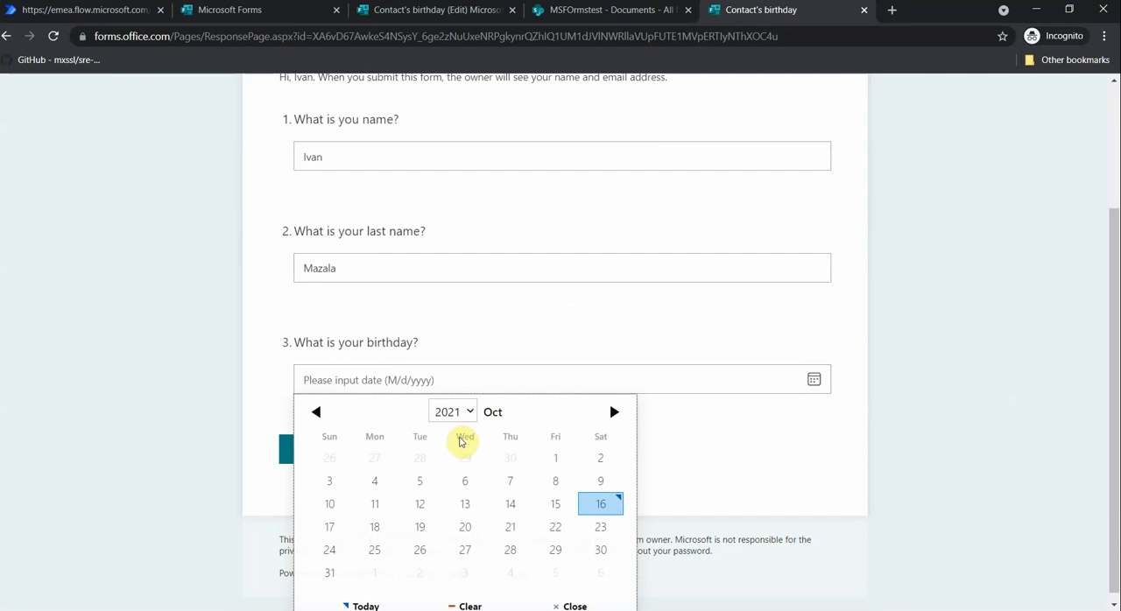
{"action": "left_click", "coordinate": [453, 403]}
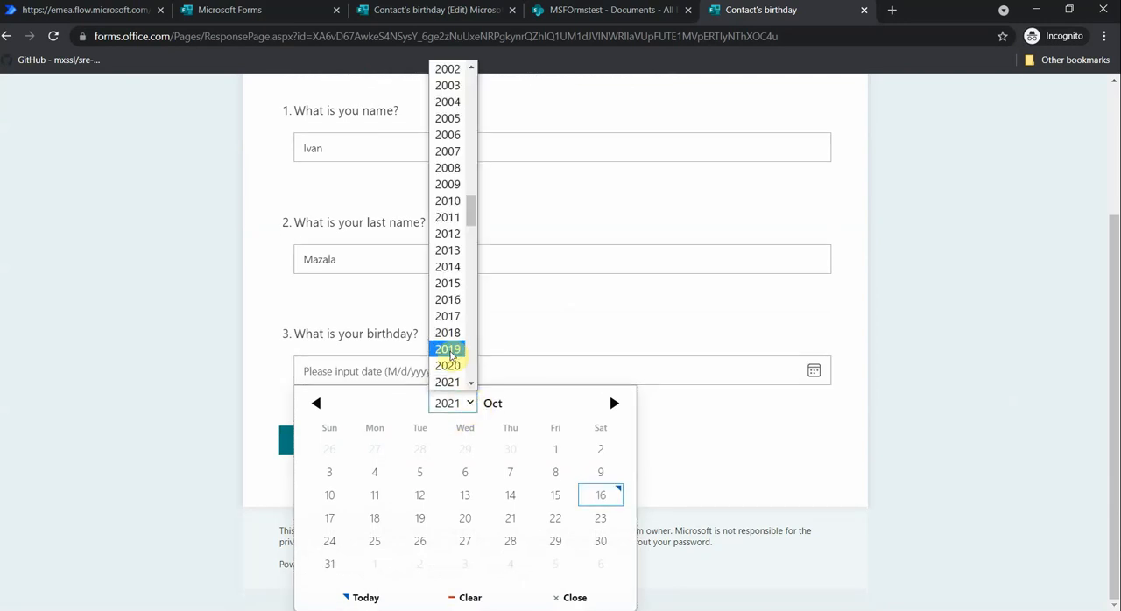
{"action": "scroll", "coordinate": [462, 107], "scroll_direction": "up", "scroll_amount": 5}
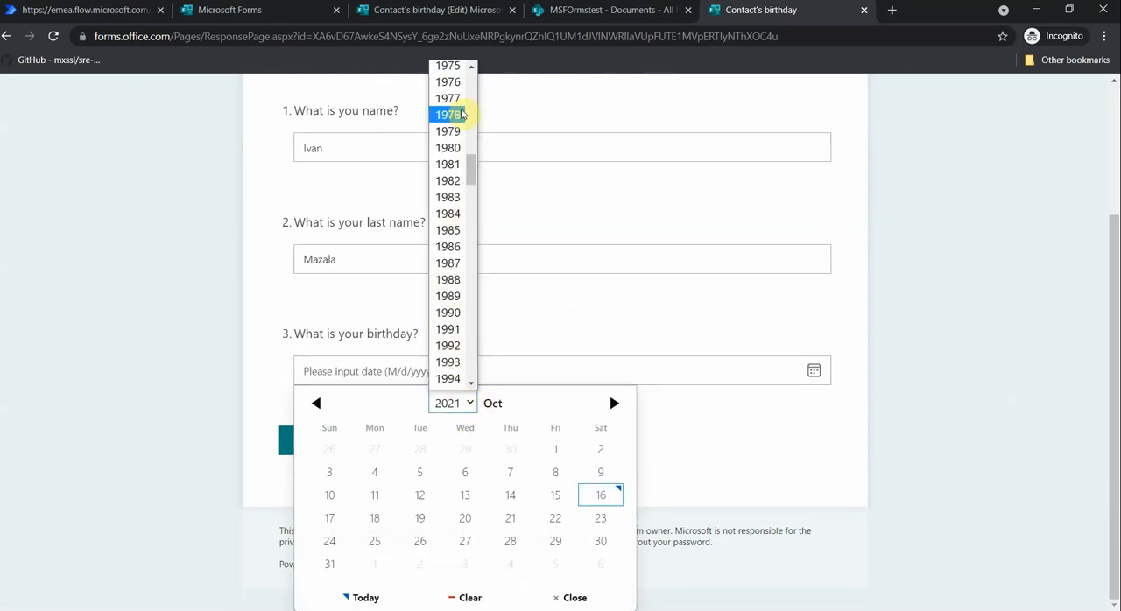
{"action": "left_click", "coordinate": [448, 147]}
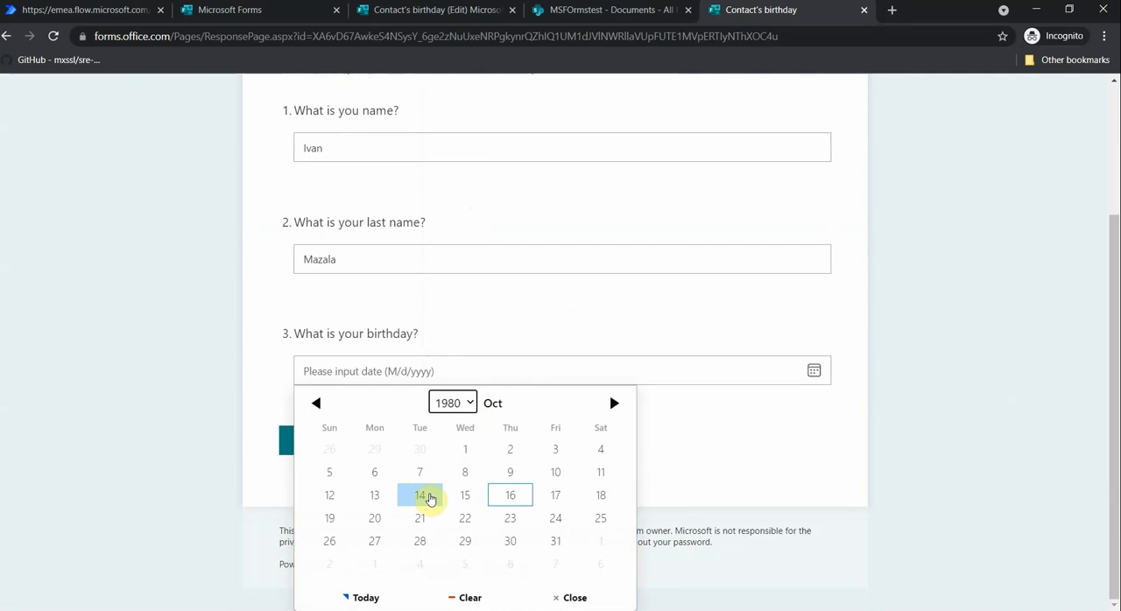
{"action": "left_click", "coordinate": [420, 496]}
{"action": "left_click", "coordinate": [359, 464]}
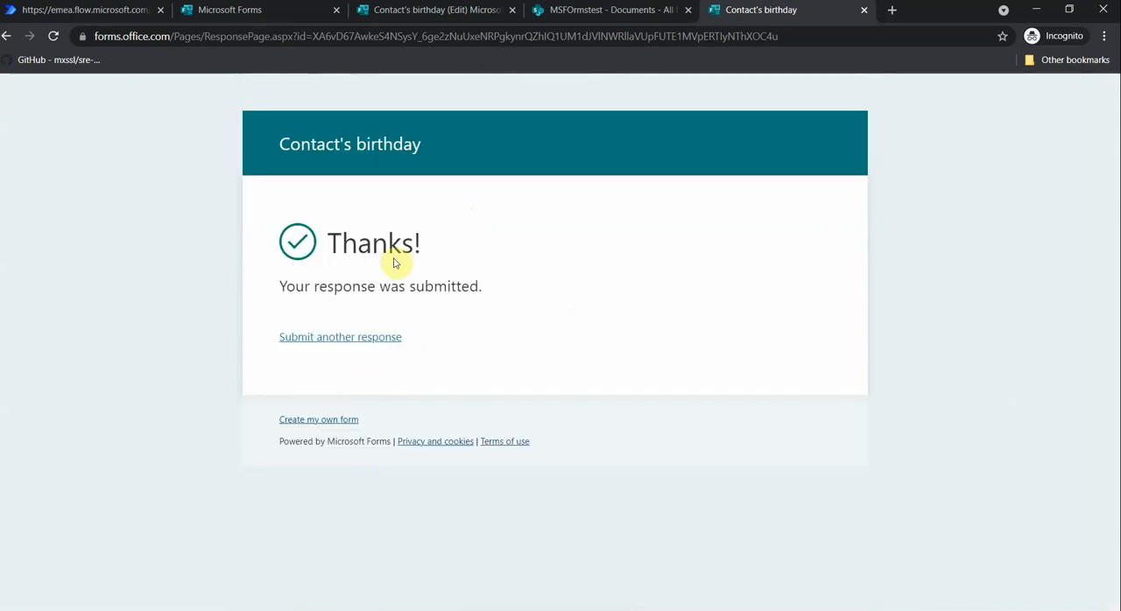
- Check the MSFOrmstest Documents library in SharePoint and review the submitted answers in the form's responses
{"action": "left_click", "coordinate": [593, 11]}
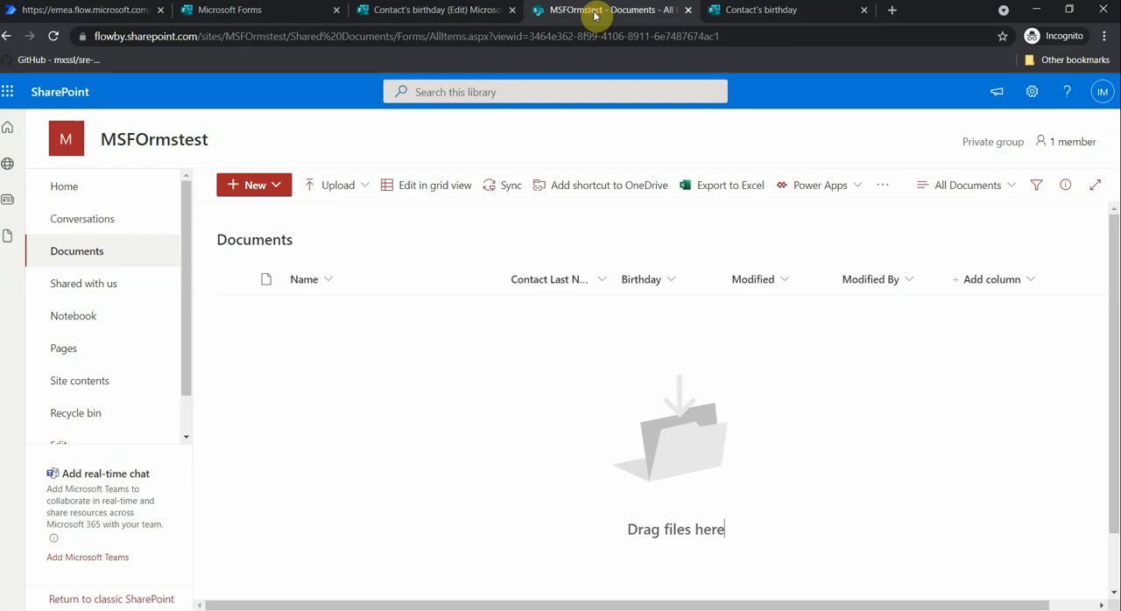
{"action": "left_click", "coordinate": [432, 11]}
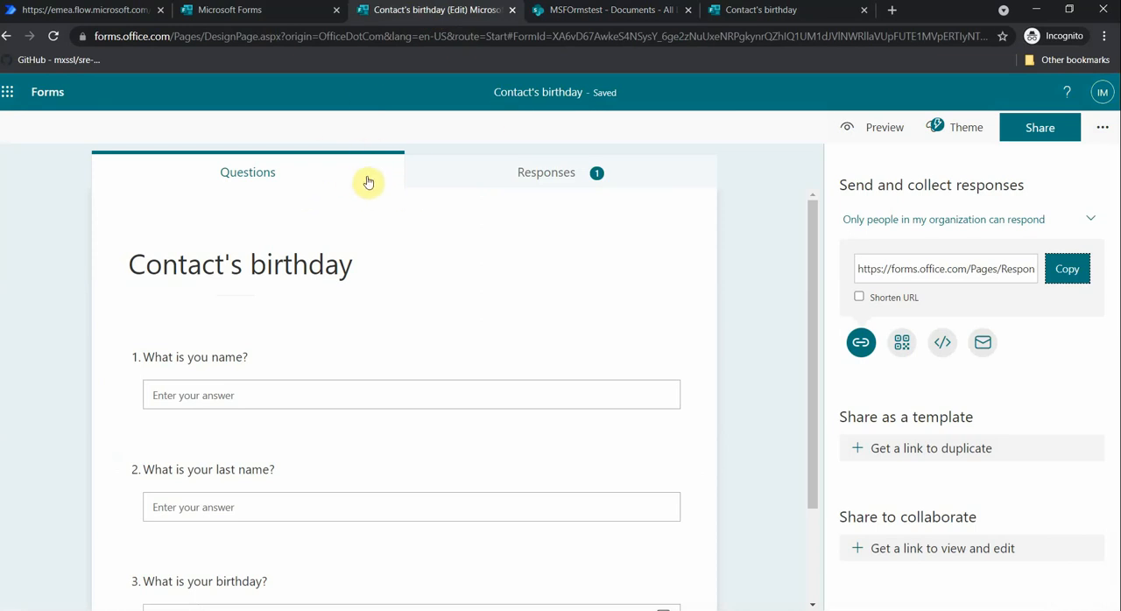
{"action": "left_click", "coordinate": [543, 180]}
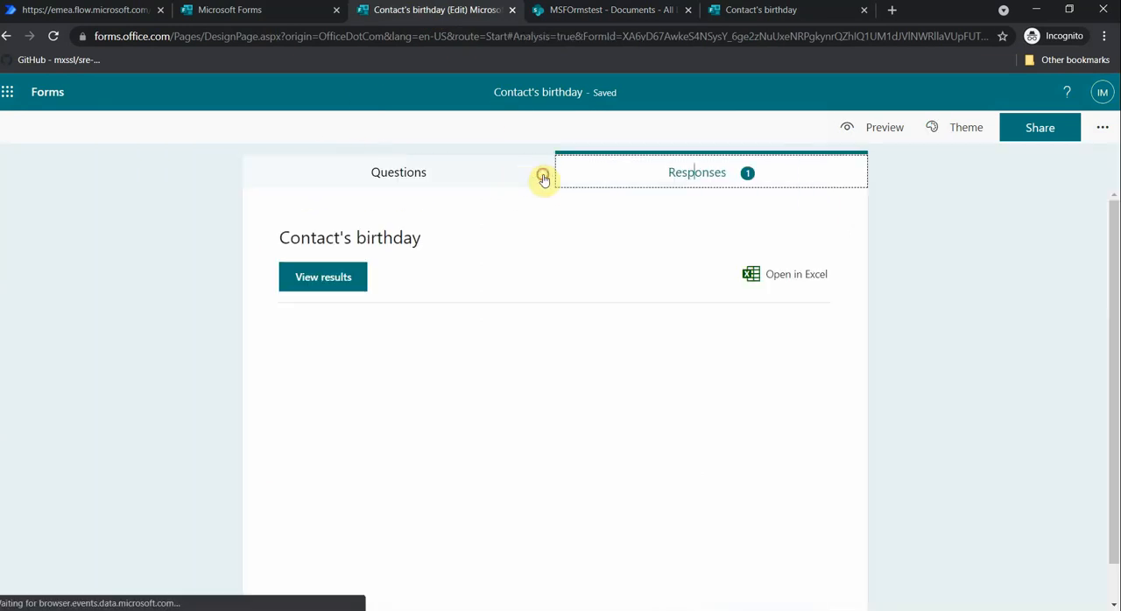
{"action": "scroll", "coordinate": [394, 307], "scroll_direction": "down", "scroll_amount": 2}
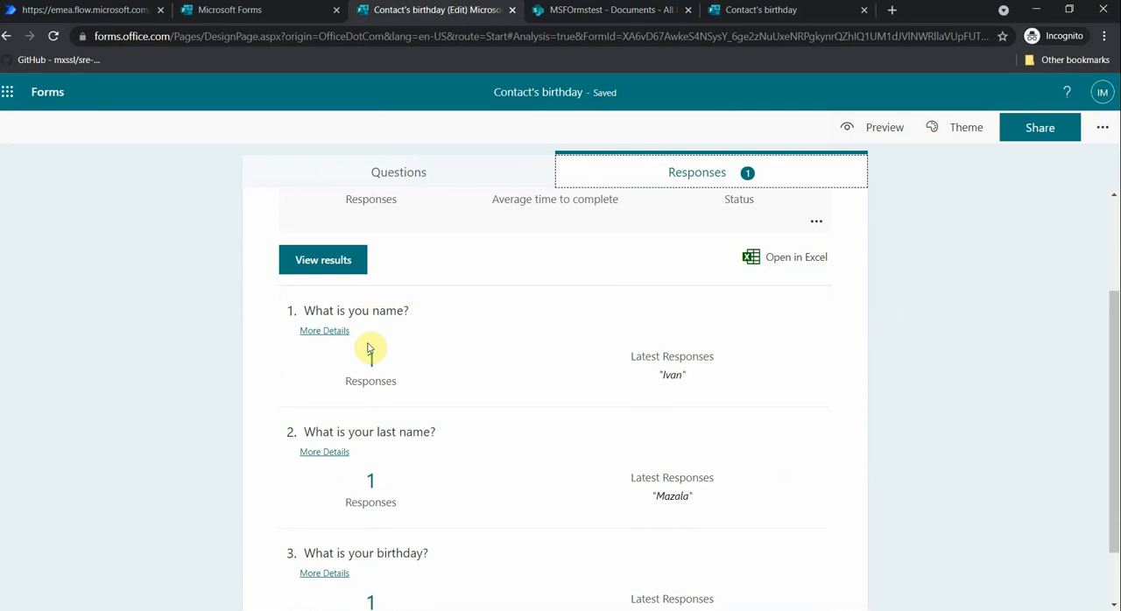
{"action": "scroll", "coordinate": [399, 312], "scroll_direction": "up", "scroll_amount": 1}
{"action": "scroll", "coordinate": [411, 314], "scroll_direction": "down", "scroll_amount": 2}
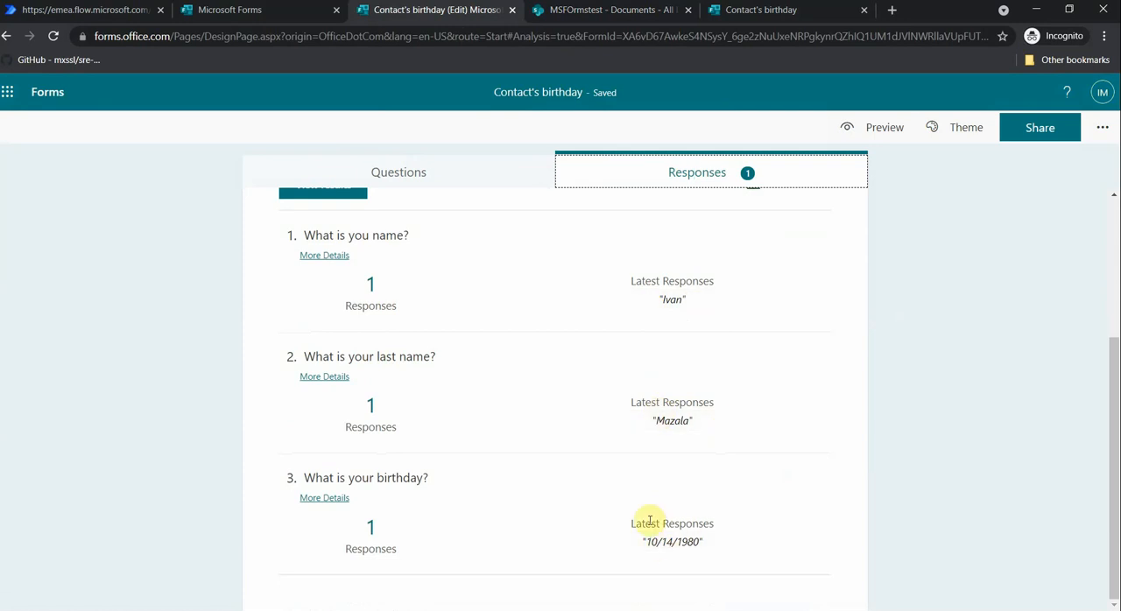
{"action": "scroll", "coordinate": [665, 526], "scroll_direction": "up", "scroll_amount": 3}
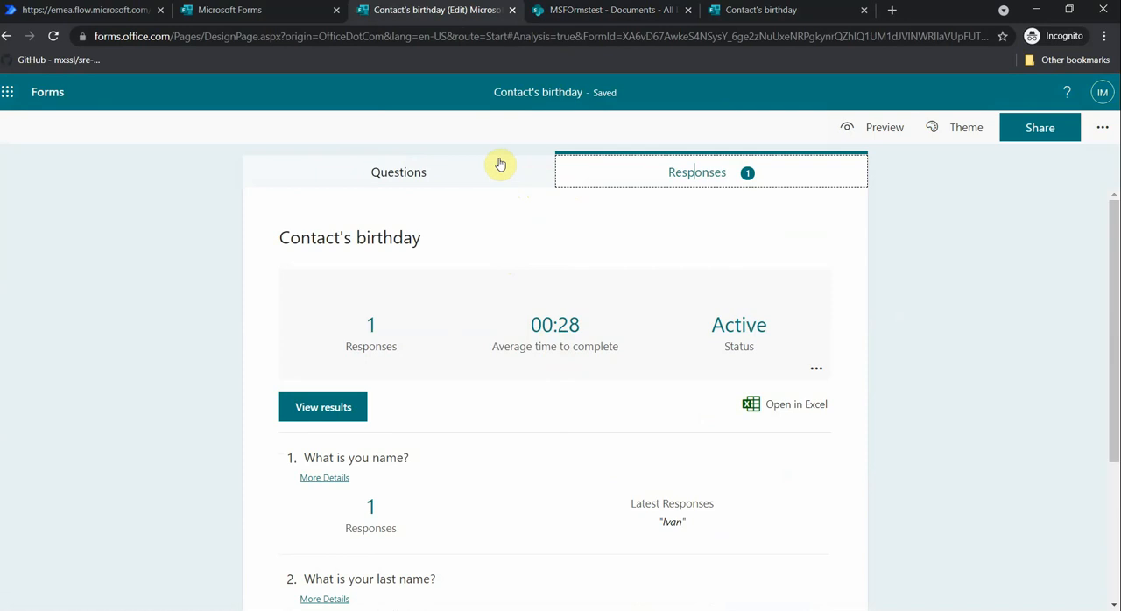
- Switch to Power Automate and create an automated cloud flow named "savefromformsttosharepoint" with the Microsoft Forms trigger "When a new response is submitted"
{"action": "left_click", "coordinate": [90, 7]}
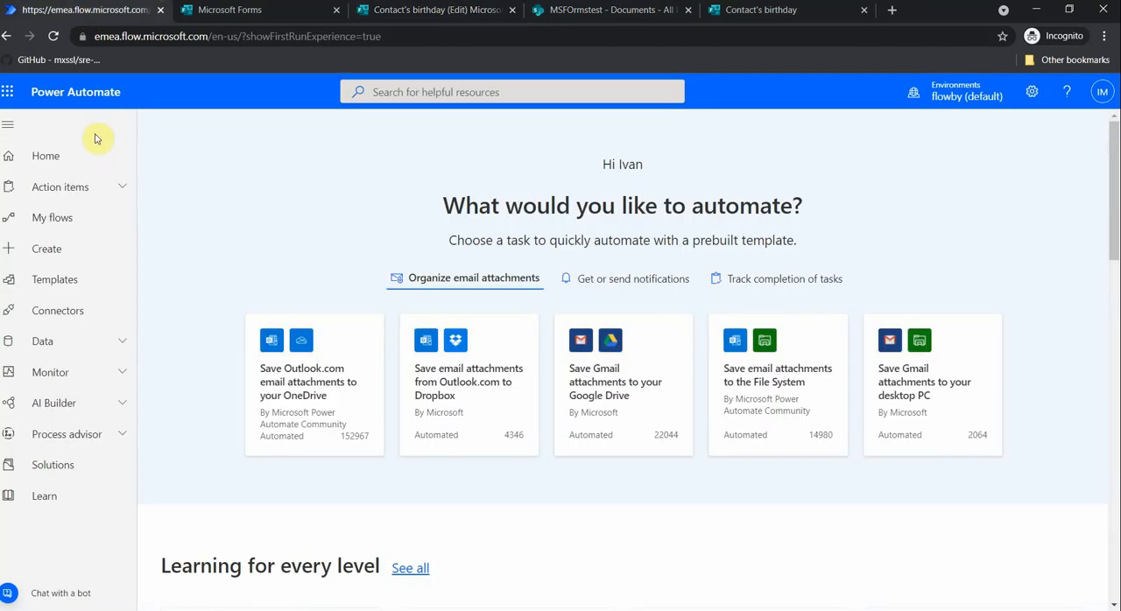
{"action": "left_click", "coordinate": [69, 249]}
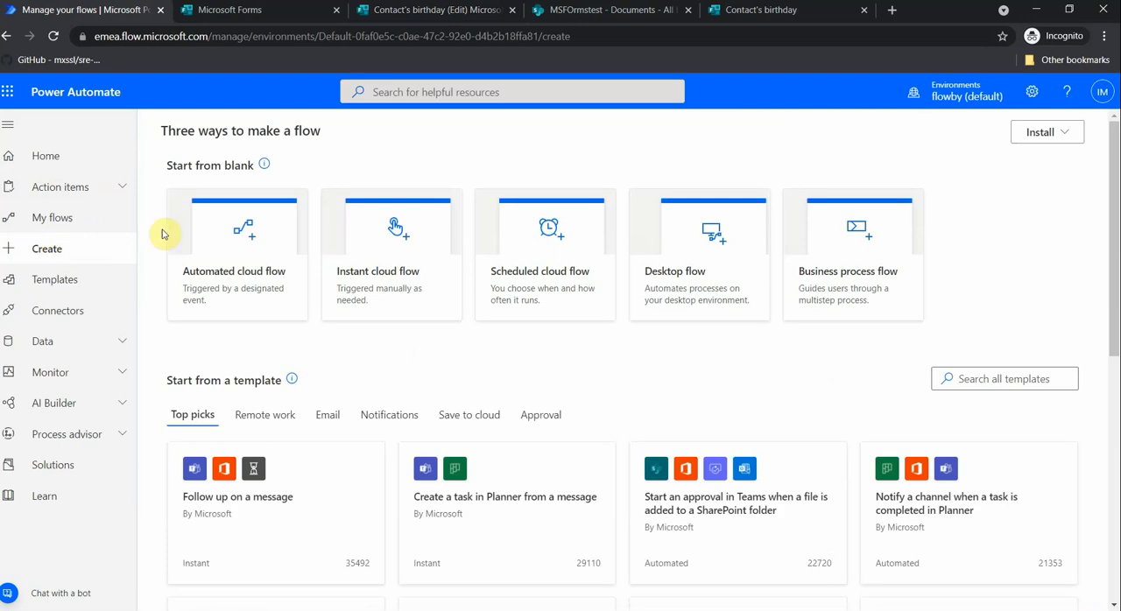
{"action": "left_click", "coordinate": [241, 277]}
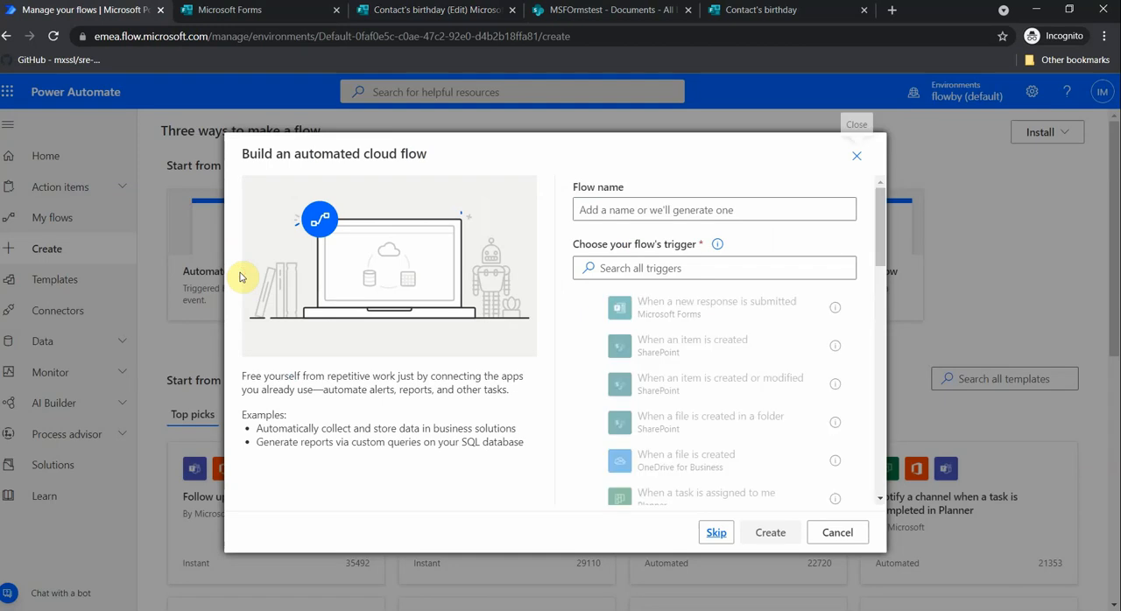
{"action": "left_click", "coordinate": [681, 206]}
{"action": "type", "text": "savefromformsttosharepoint"}
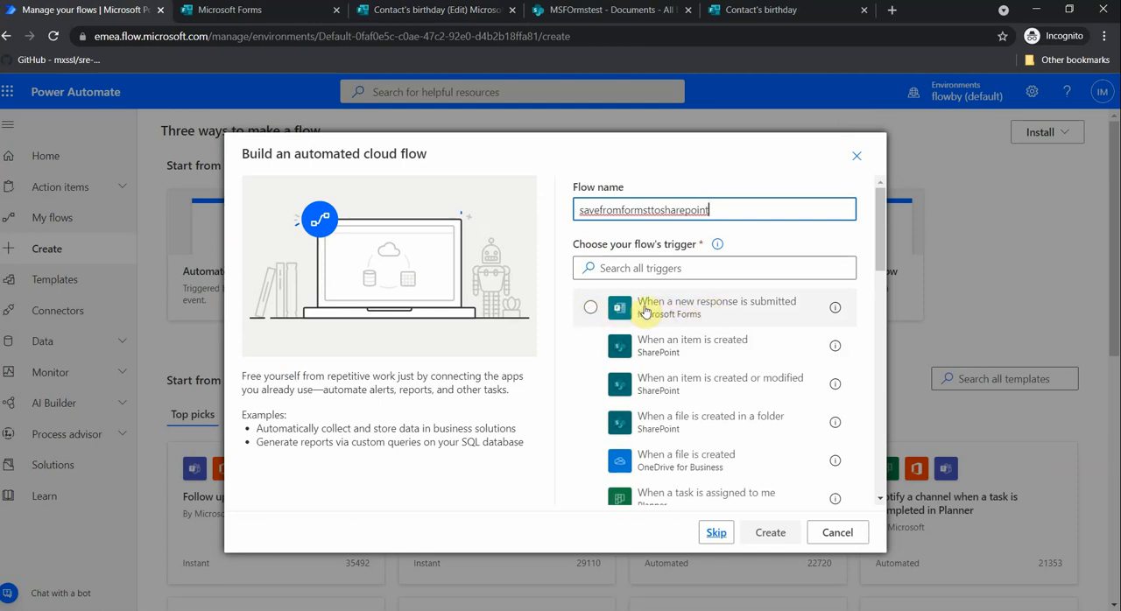
{"action": "left_click", "coordinate": [591, 308]}
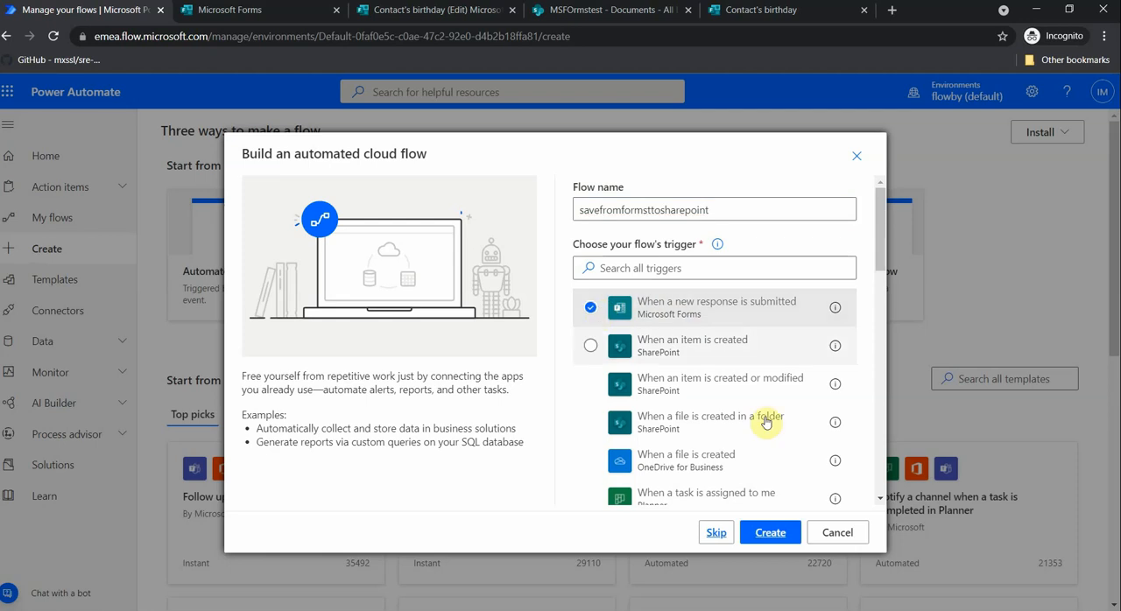
{"action": "left_click", "coordinate": [771, 534]}
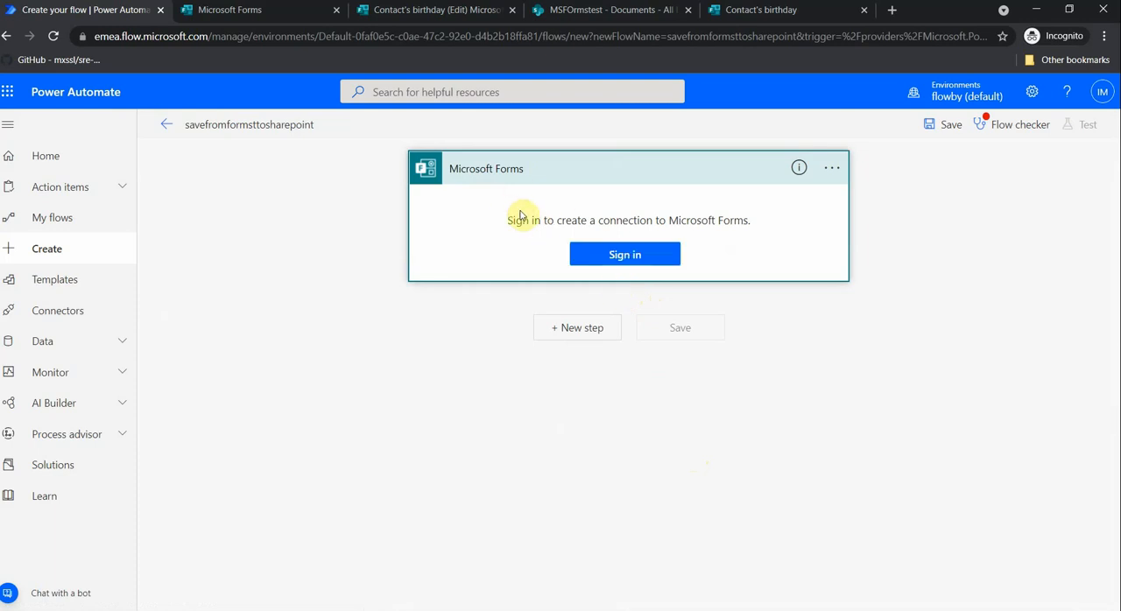
- Sign in to the Microsoft Forms connection and set the trigger's form to "Contact's birthday"
{"action": "left_click", "coordinate": [617, 253]}
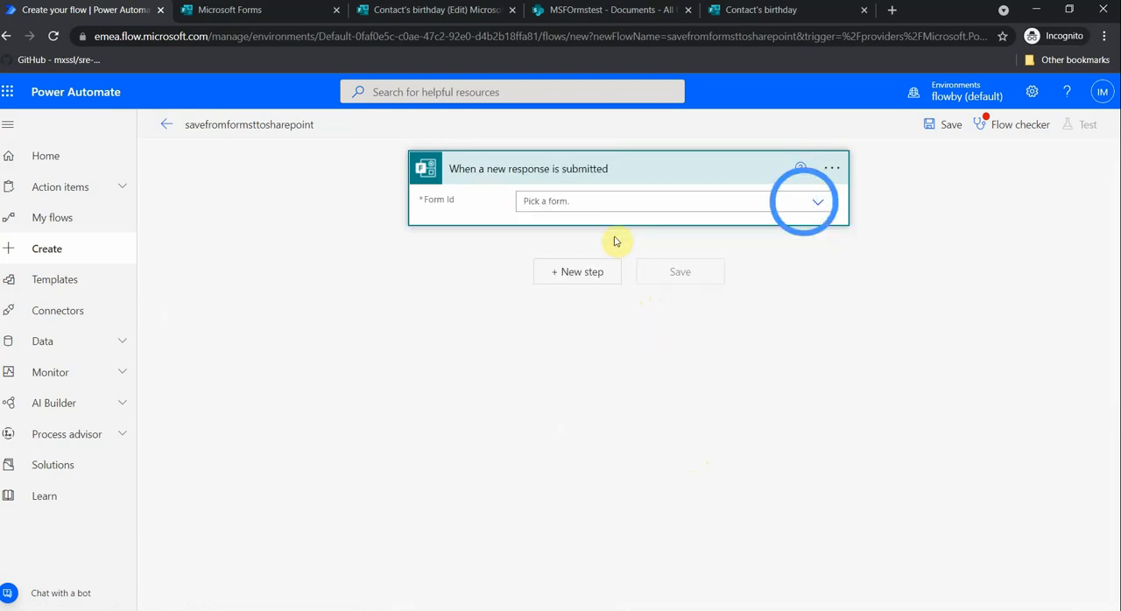
{"action": "left_click", "coordinate": [816, 202]}
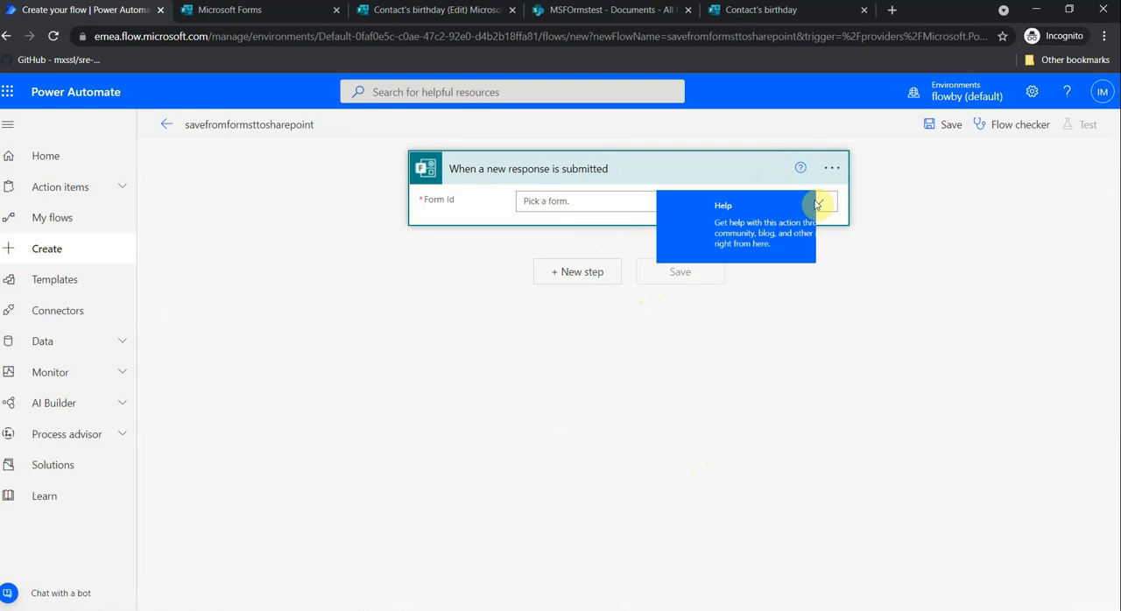
{"action": "left_click", "coordinate": [820, 205]}
{"action": "left_click", "coordinate": [817, 204]}
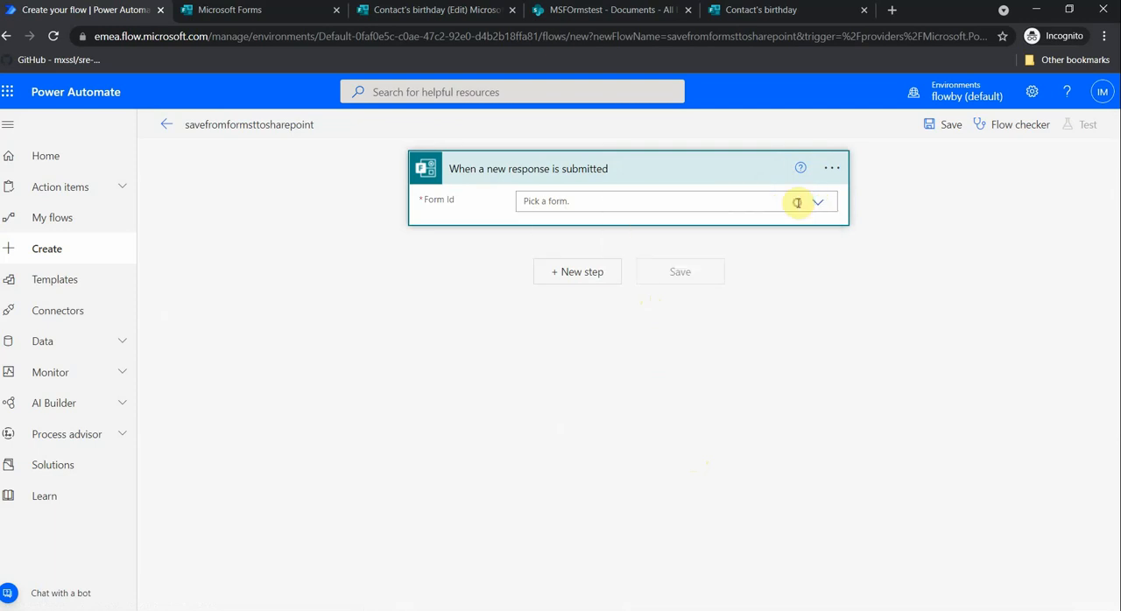
{"action": "left_click", "coordinate": [816, 205]}
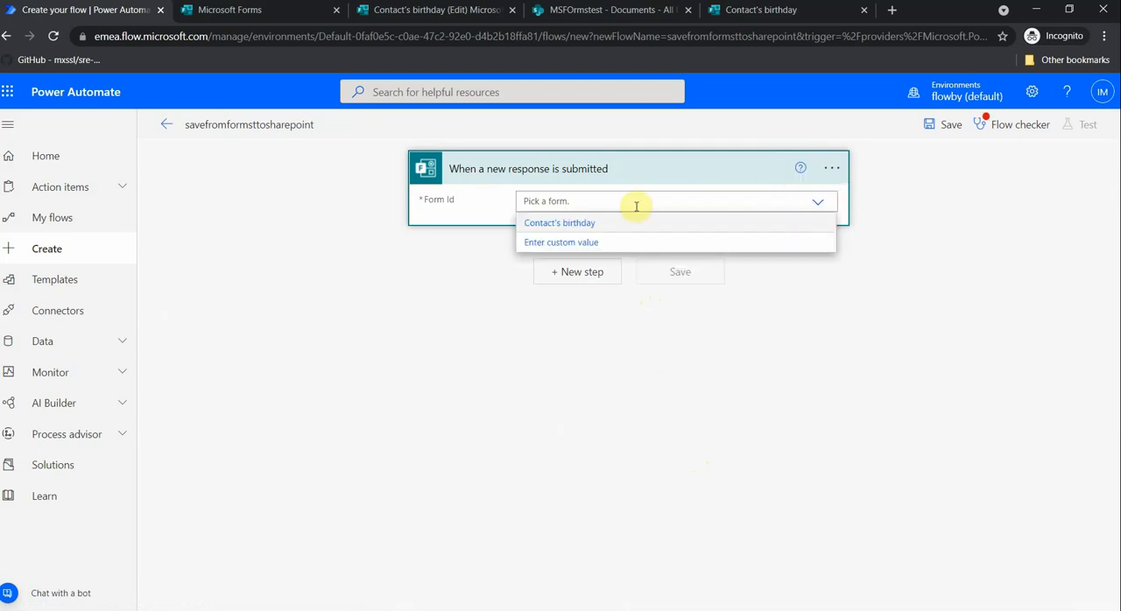
{"action": "left_click", "coordinate": [585, 225]}
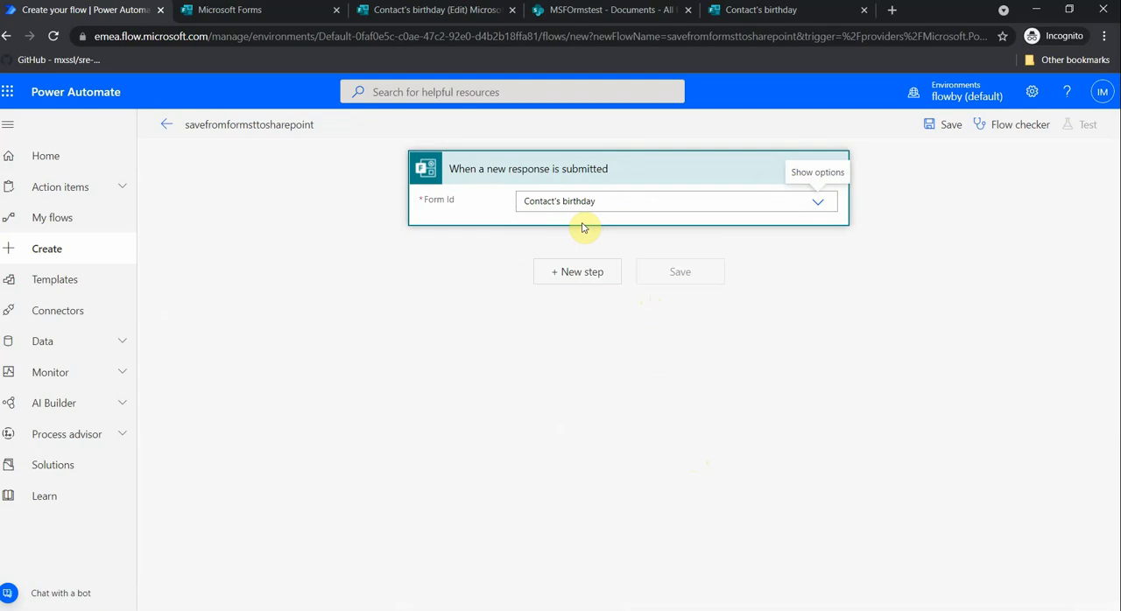
- Search the operations for "sharepoint" and add the SharePoint "Create item" action after the form trigger
{"action": "left_click", "coordinate": [585, 273]}
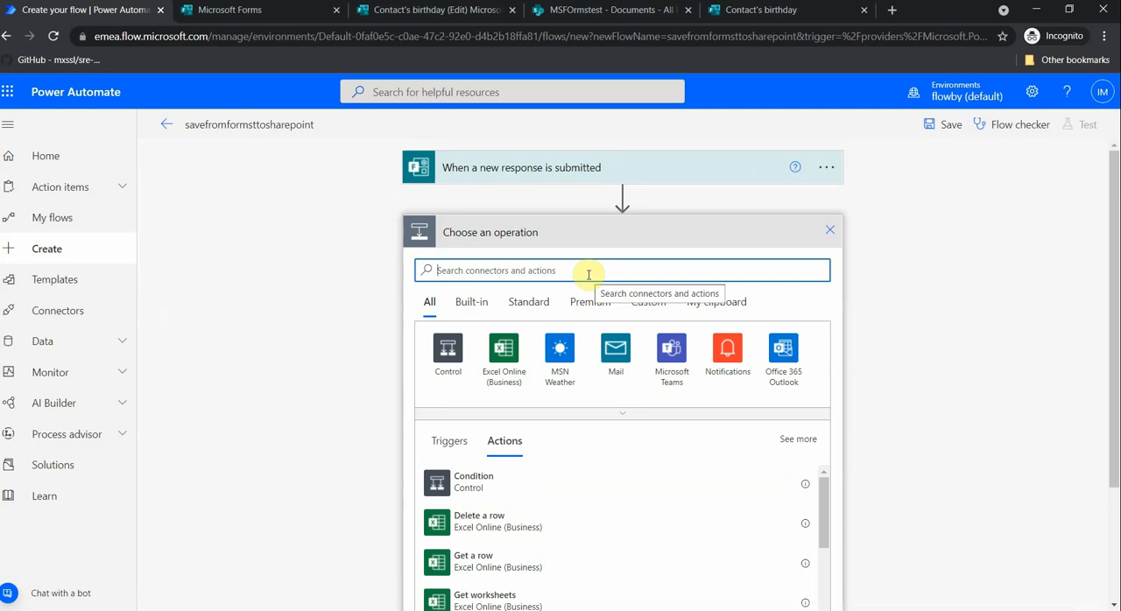
{"action": "type", "text": "sharepoin"}
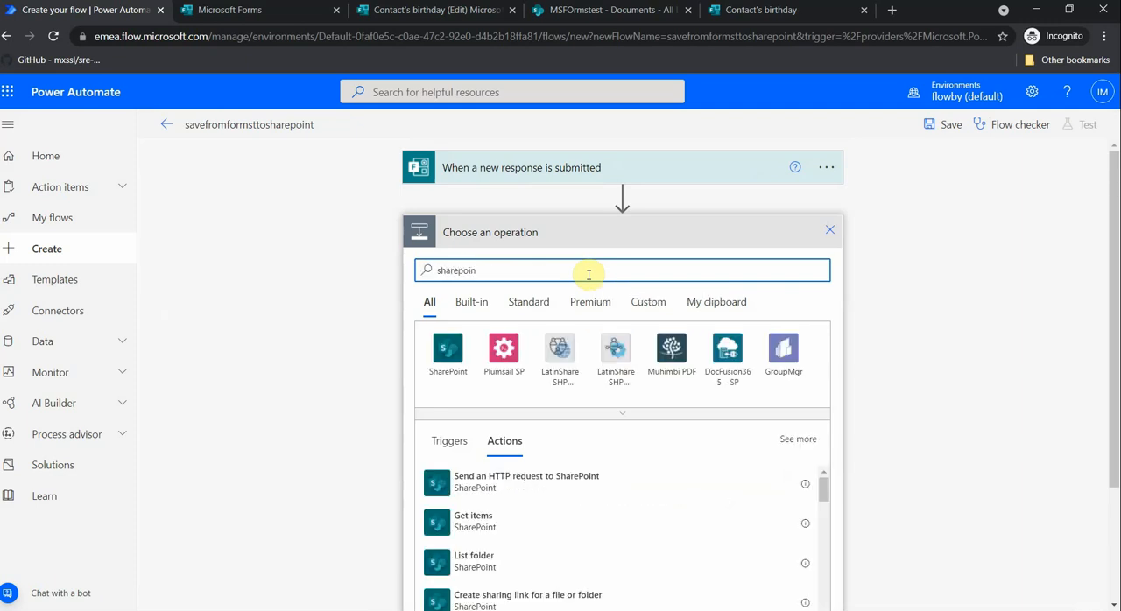
{"action": "type", "text": "t"}
{"action": "scroll", "coordinate": [591, 275], "scroll_direction": "down", "scroll_amount": 3}
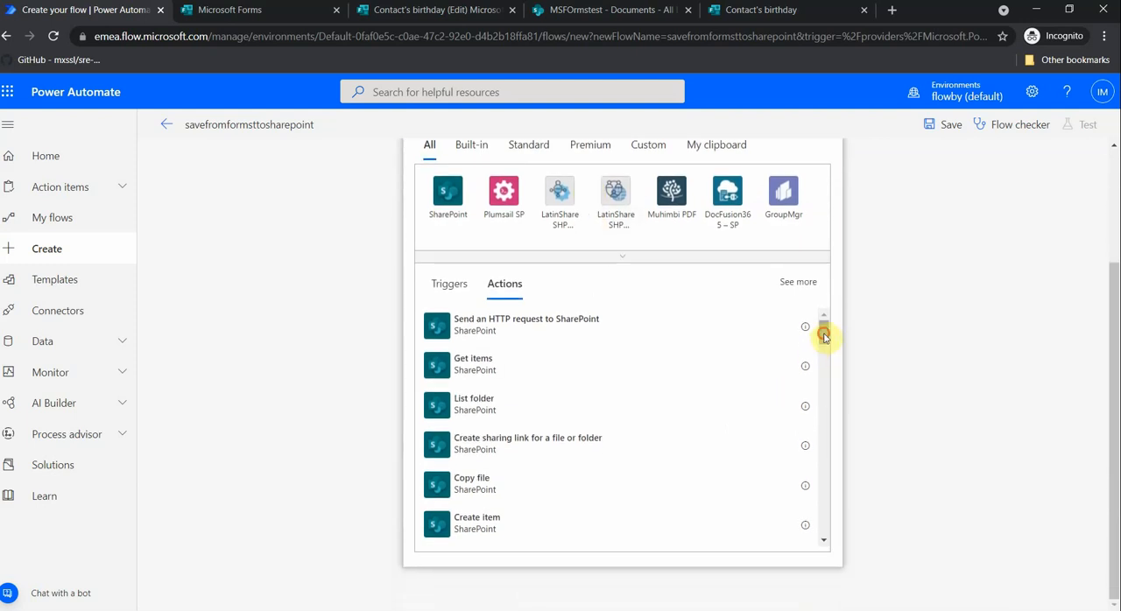
{"action": "left_click_drag", "start_coordinate": [824, 337], "coordinate": [826, 350]}
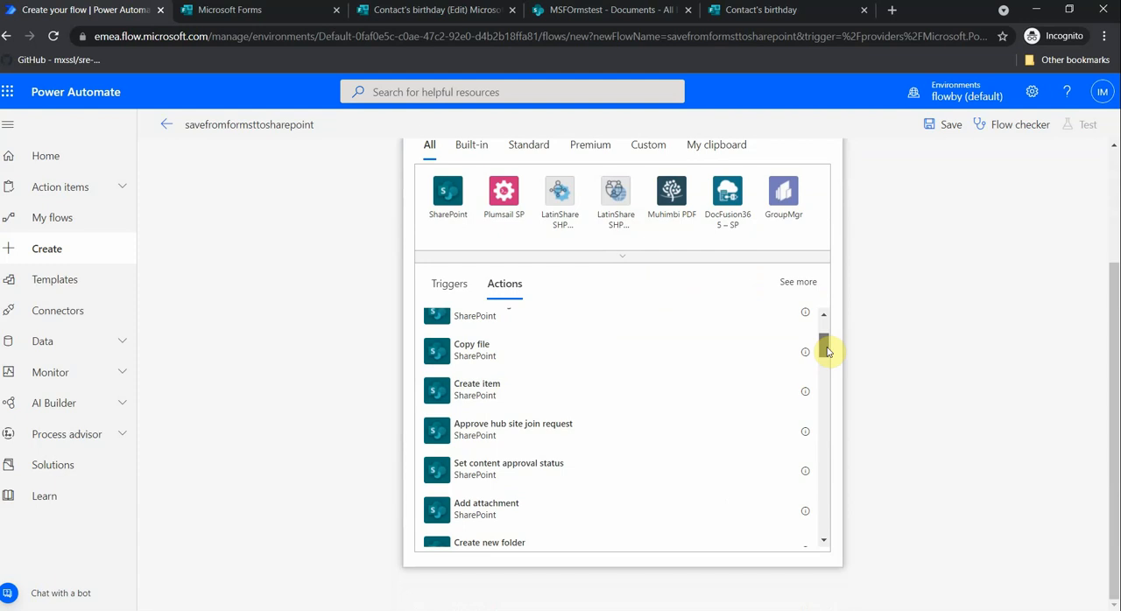
{"action": "left_click_drag", "start_coordinate": [826, 351], "coordinate": [828, 397]}
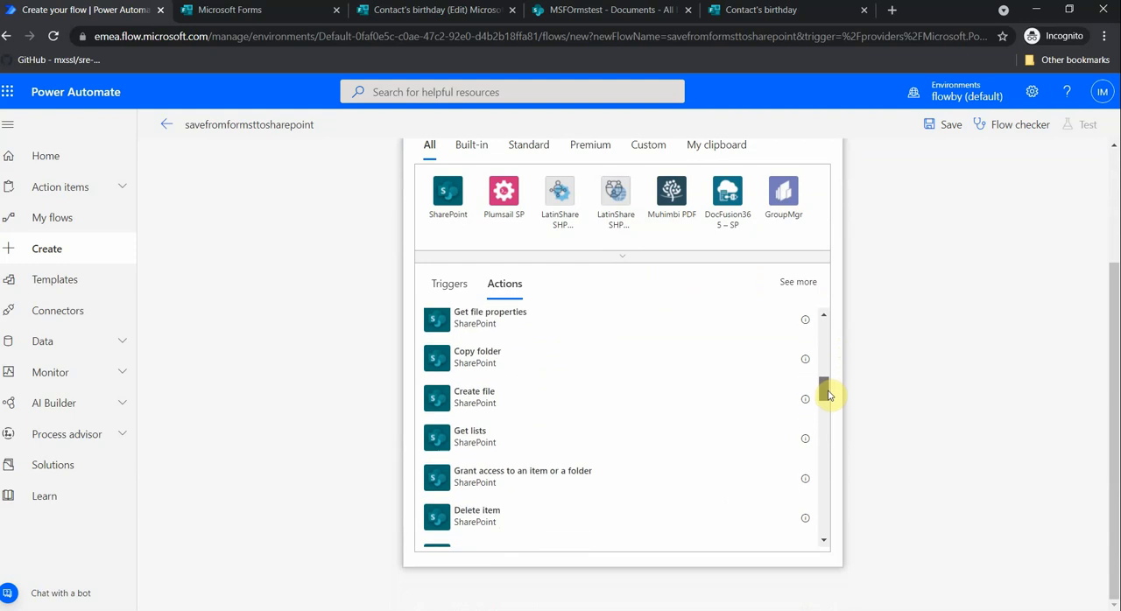
{"action": "left_click_drag", "start_coordinate": [828, 397], "coordinate": [829, 351]}
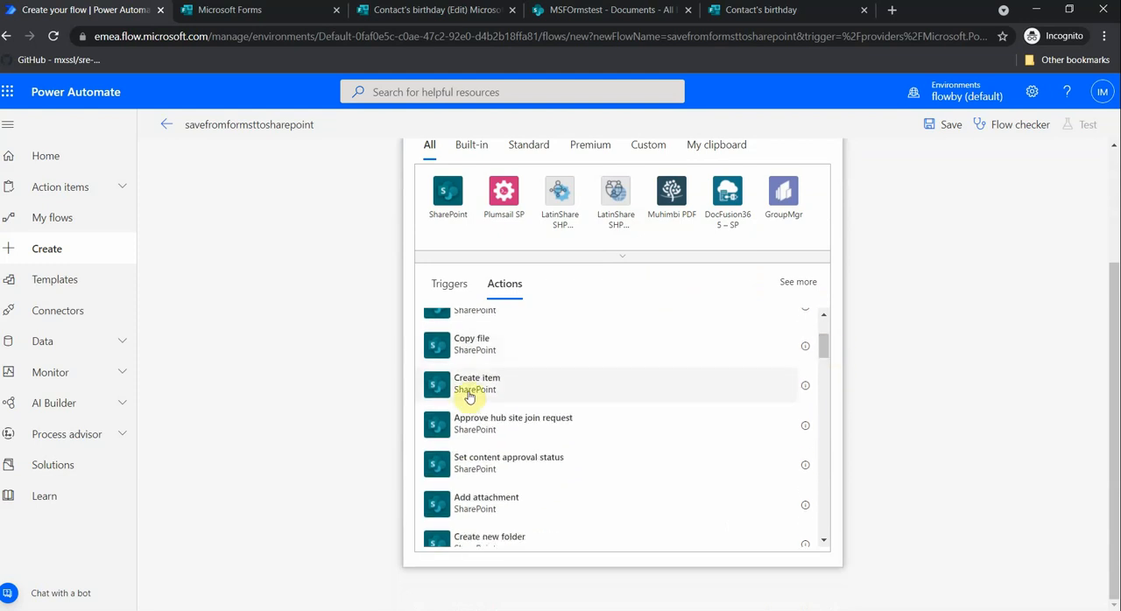
{"action": "left_click", "coordinate": [473, 386]}
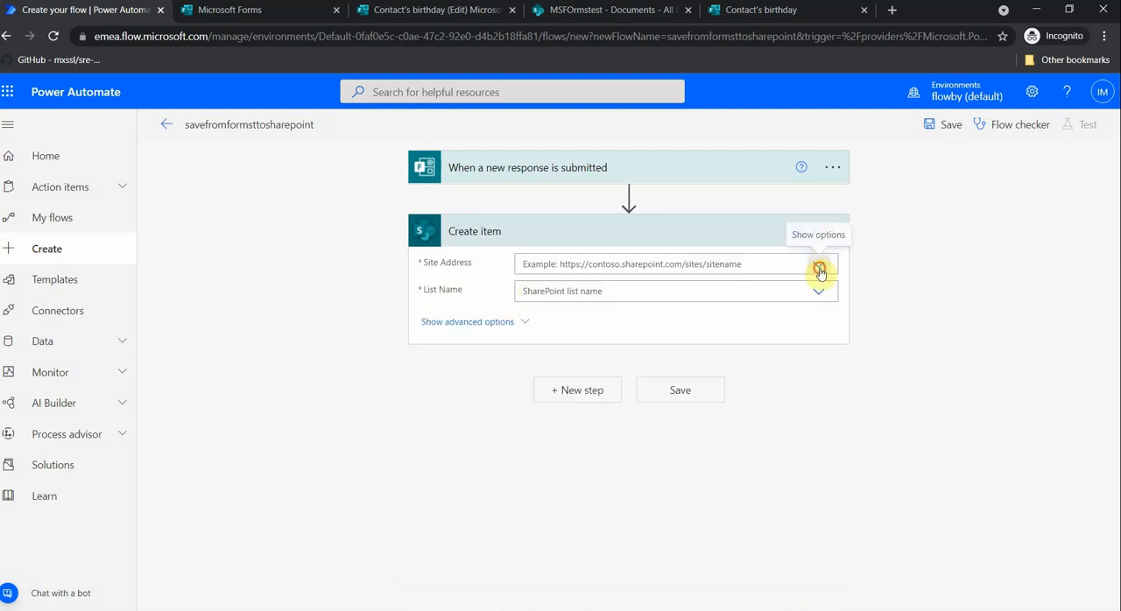
{"action": "left_click", "coordinate": [817, 266]}
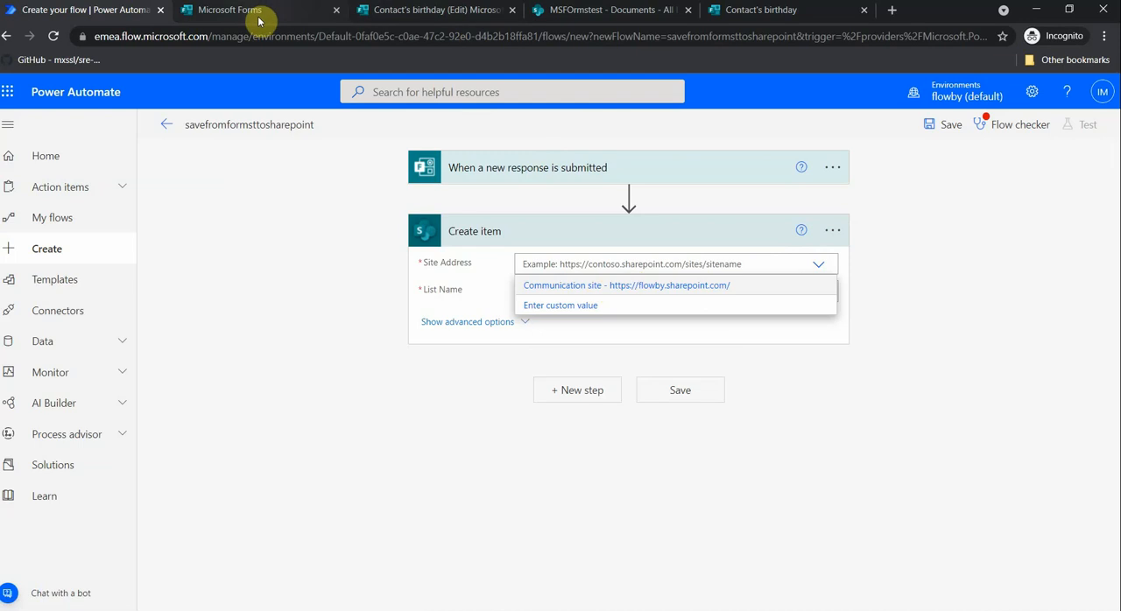
{"action": "left_click", "coordinate": [458, 15]}
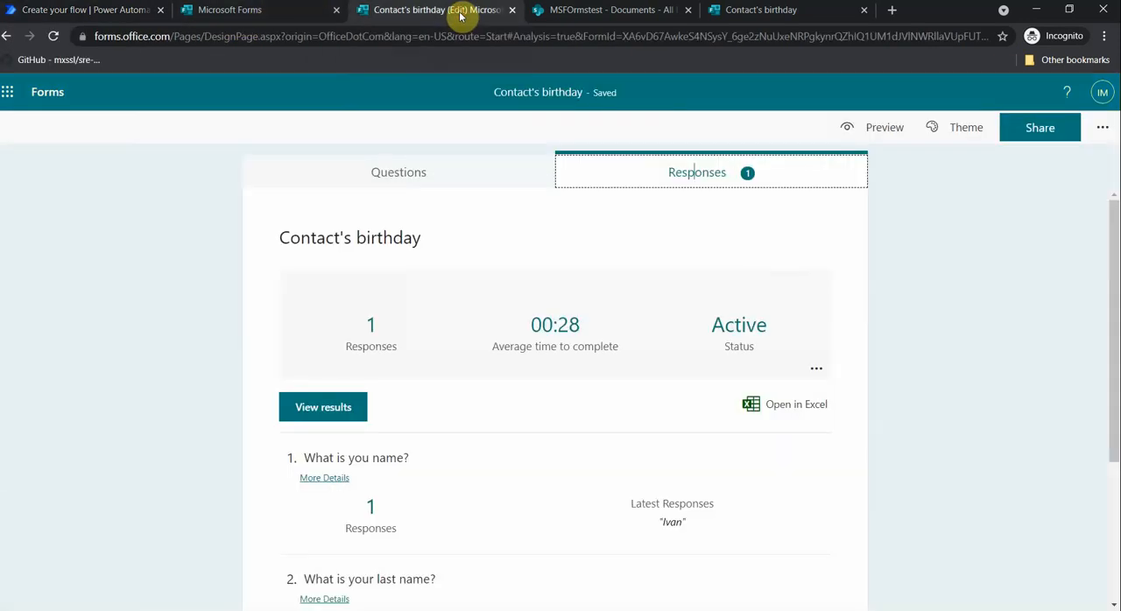
{"action": "left_click", "coordinate": [582, 13]}
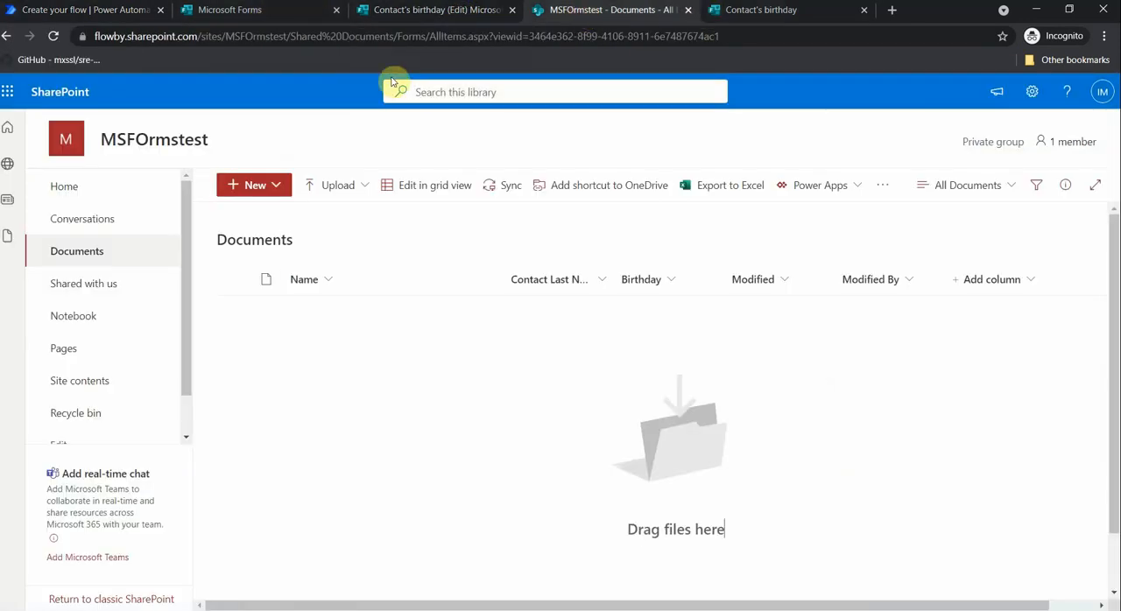
{"action": "left_click_drag", "start_coordinate": [292, 36], "coordinate": [90, 33]}
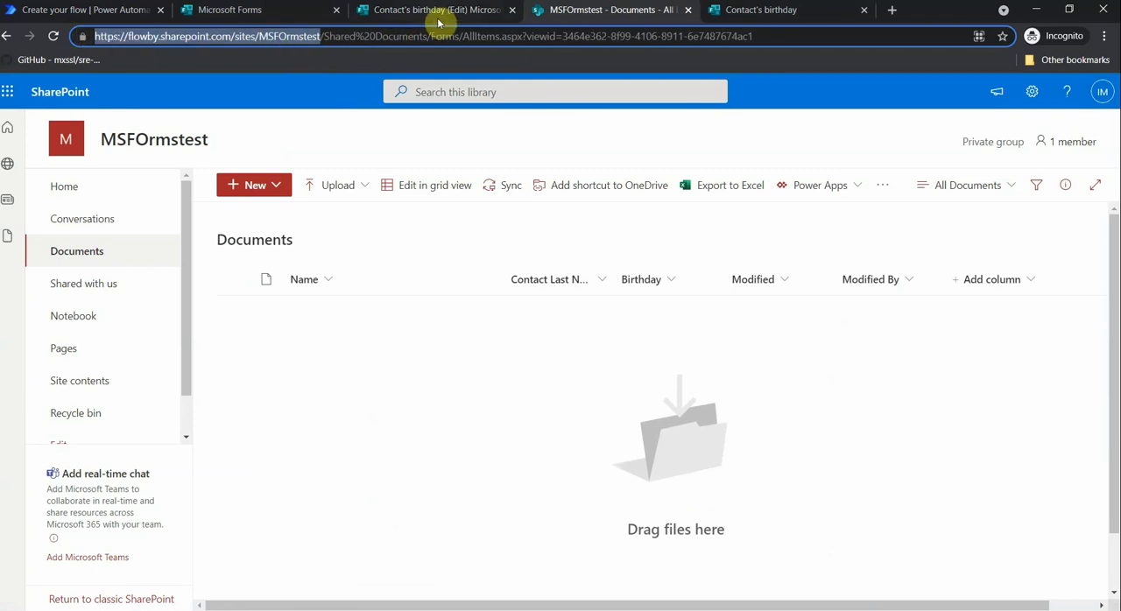
{"action": "left_click", "coordinate": [280, 13]}
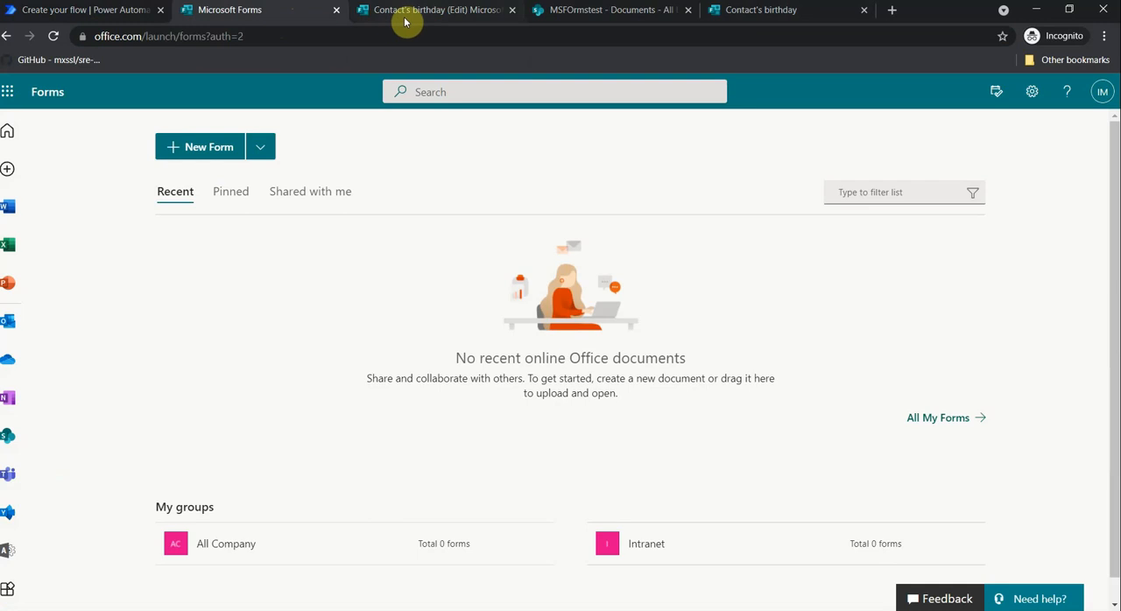
{"action": "left_click", "coordinate": [113, 12]}
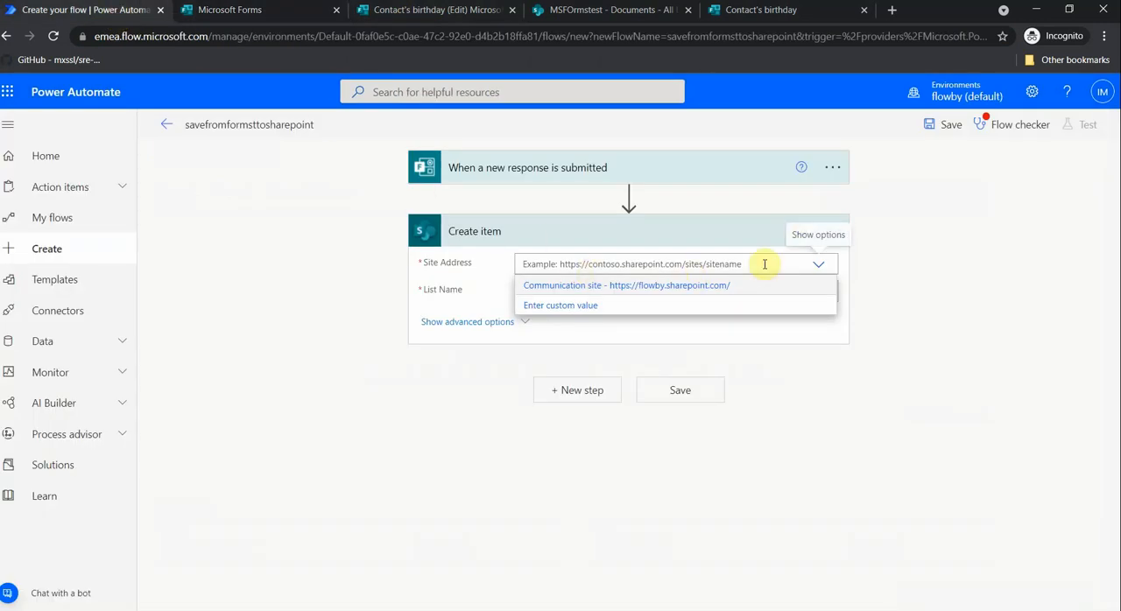
{"action": "left_click", "coordinate": [566, 308]}
{"action": "type", "text": "https://flowby.sharepoint.com/sites/MSFOrmstest"}
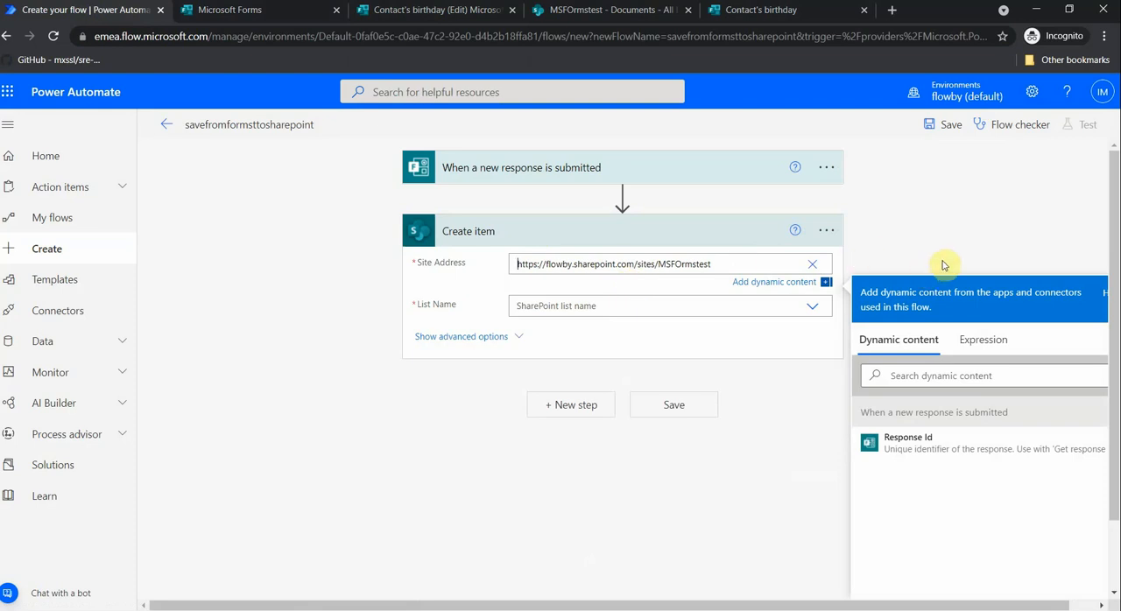
{"action": "left_click", "coordinate": [1014, 261]}
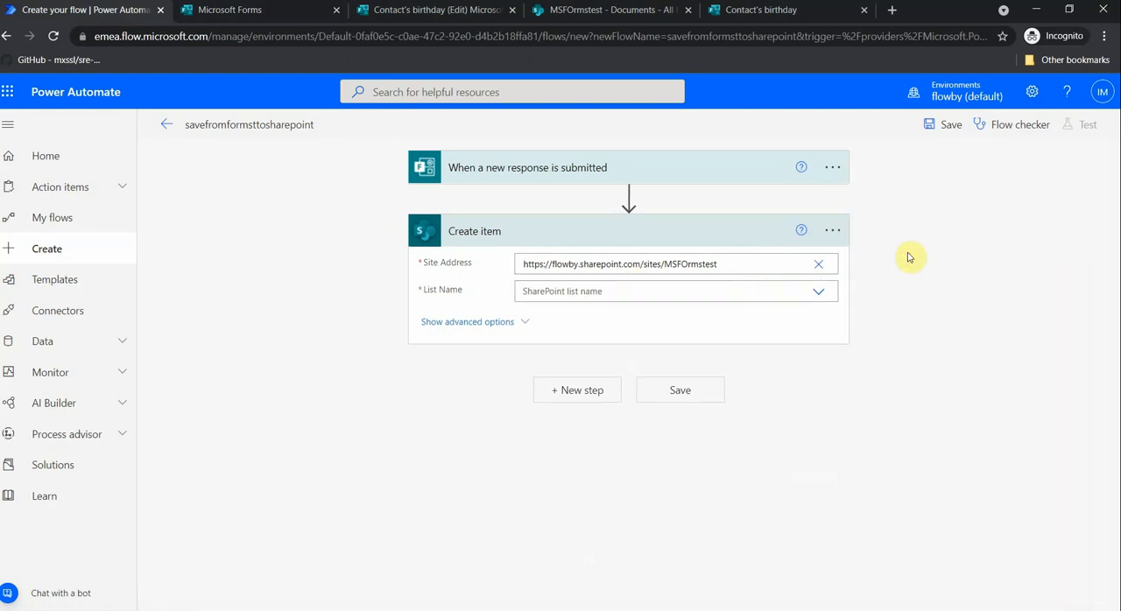
- Set the list name to the custom value "Documents" and check the action's fields against the library's columns in SharePoint
{"action": "left_click", "coordinate": [784, 291]}
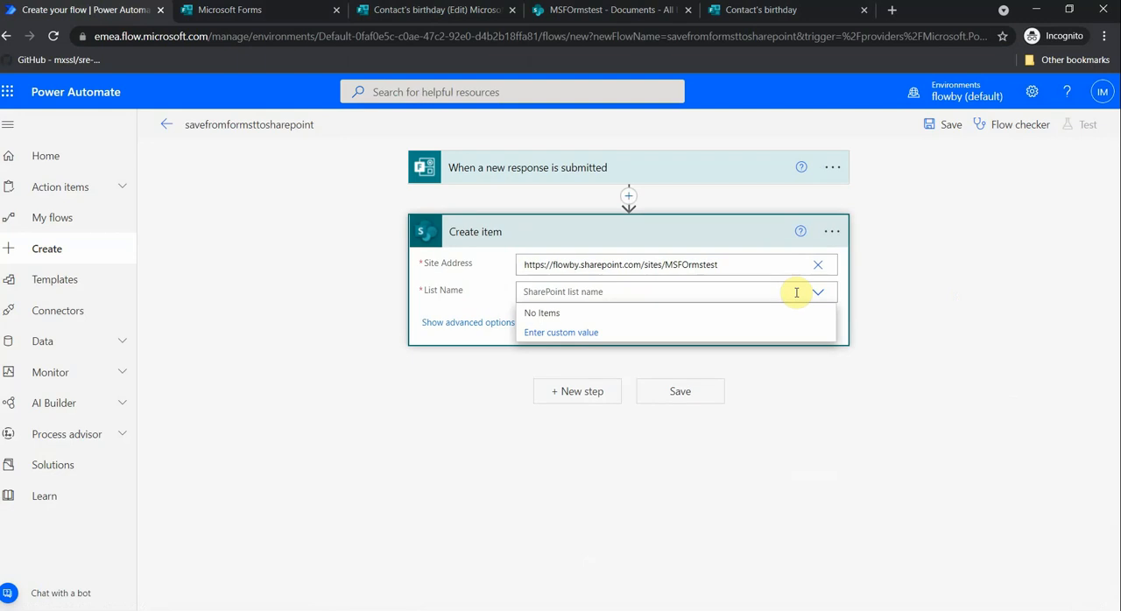
{"action": "left_click", "coordinate": [570, 340]}
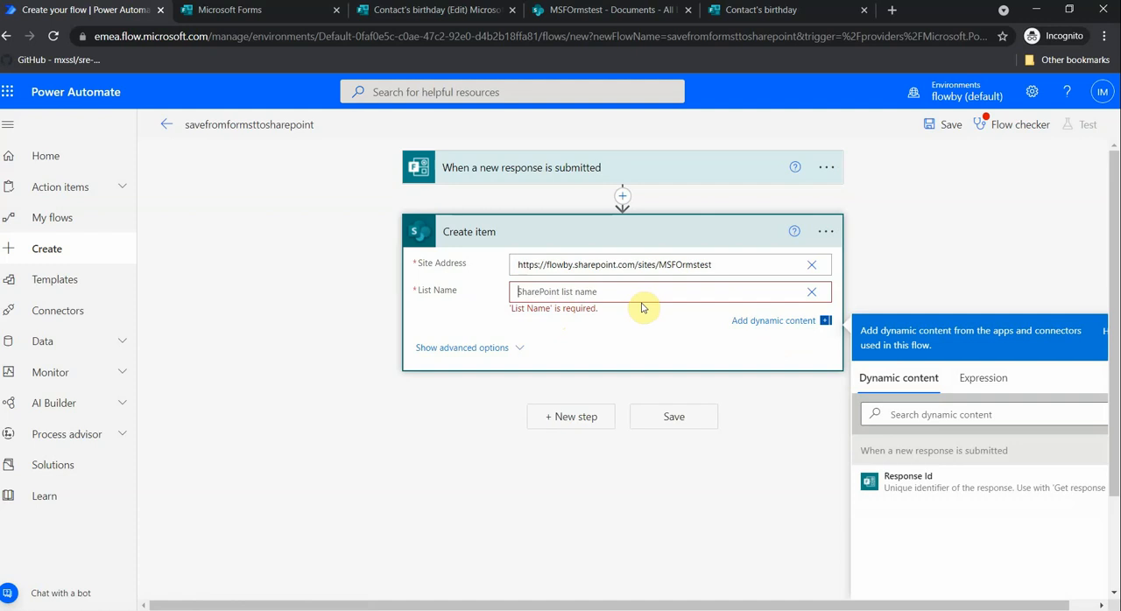
{"action": "type", "text": "Documents"}
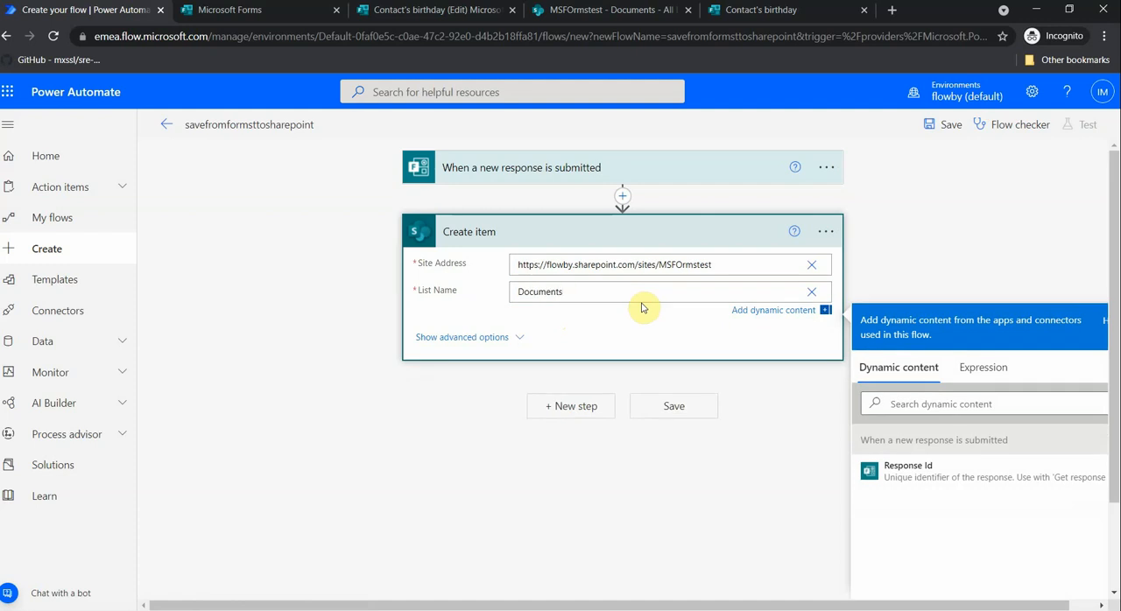
{"action": "left_click", "coordinate": [682, 403]}
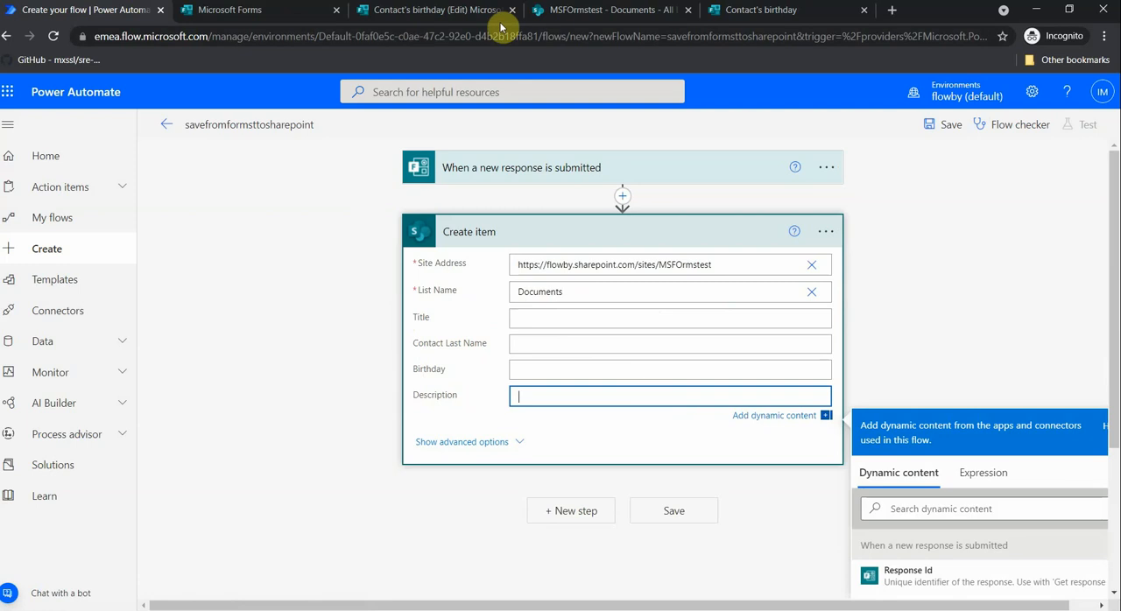
{"action": "left_click", "coordinate": [547, 10]}
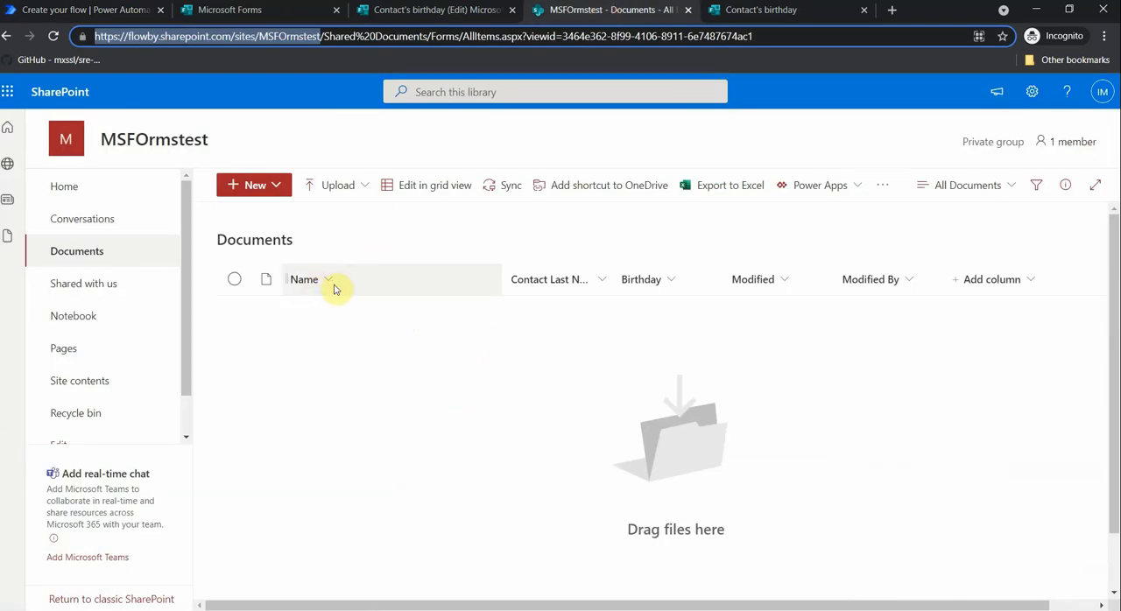
{"action": "left_click", "coordinate": [280, 11]}
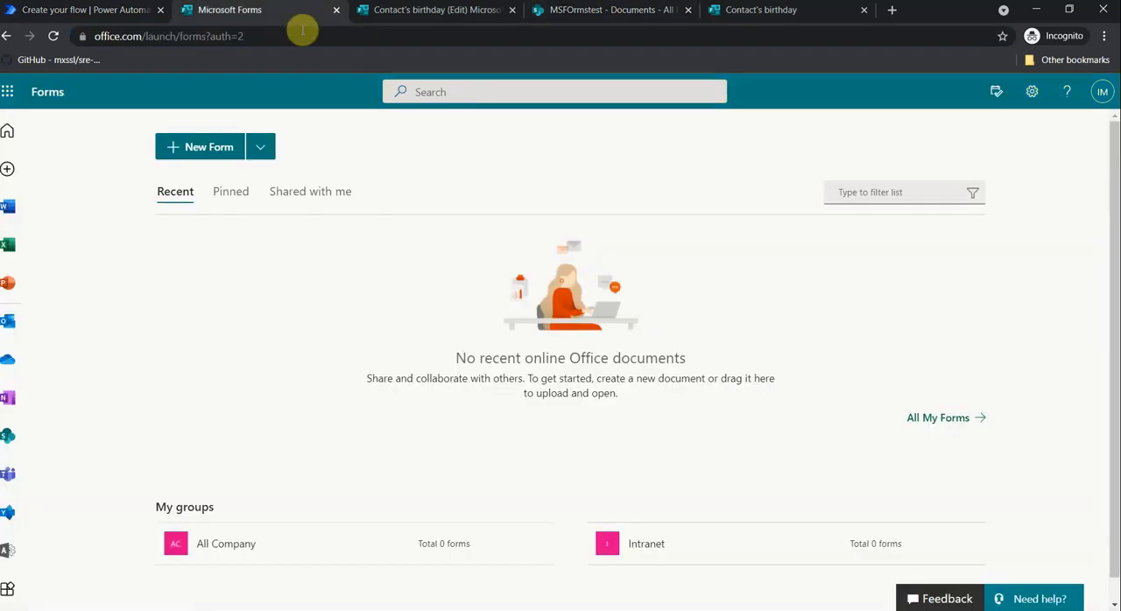
{"action": "left_click", "coordinate": [131, 19]}
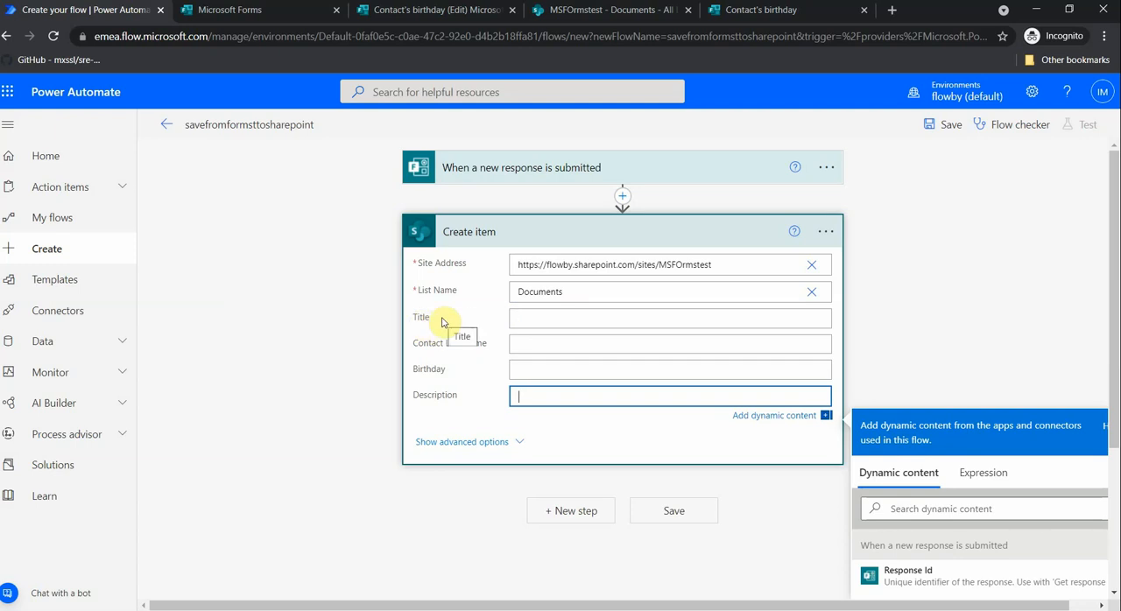
- Try the trigger's Response Id dynamic content as the Create item action's Title and remove it
{"action": "left_click", "coordinate": [525, 321]}
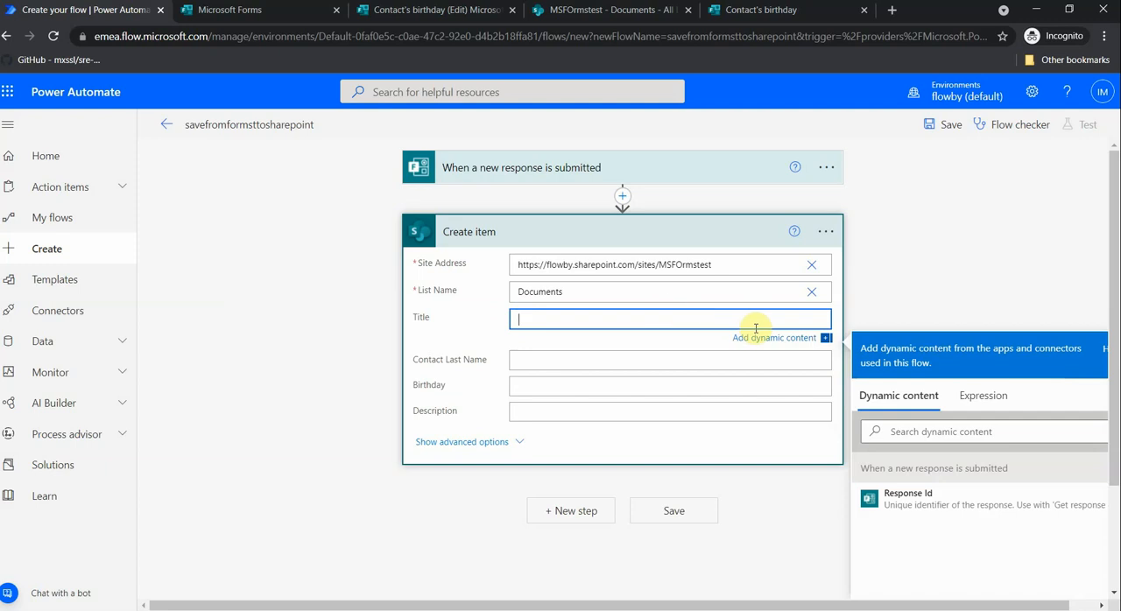
{"action": "scroll", "coordinate": [667, 343], "scroll_direction": "down", "scroll_amount": 1}
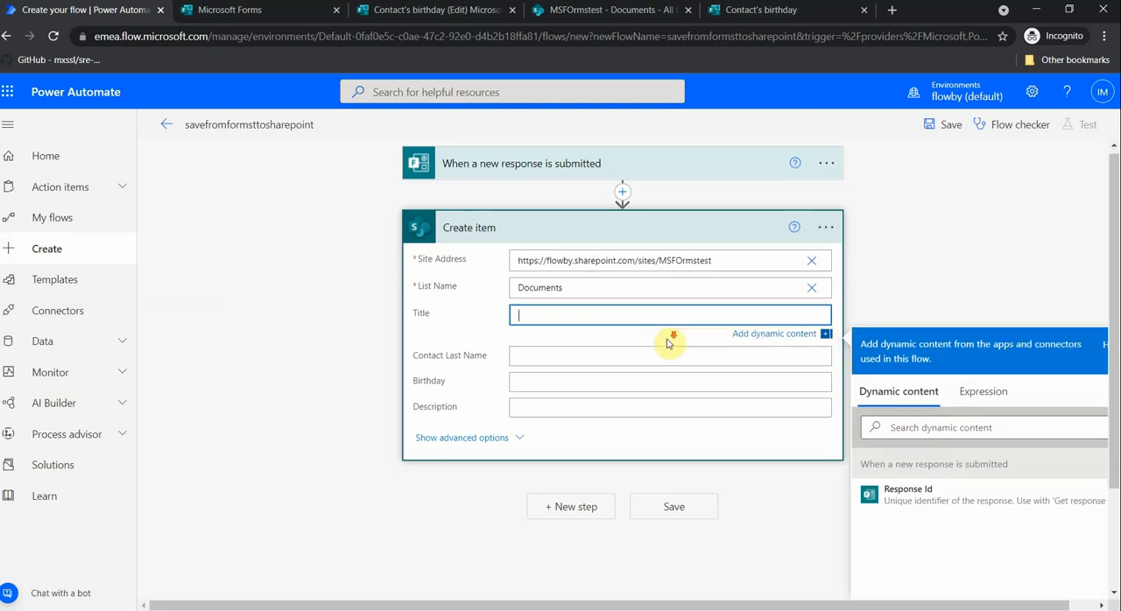
{"action": "scroll", "coordinate": [667, 339], "scroll_direction": "up", "scroll_amount": 1}
{"action": "scroll", "coordinate": [665, 344], "scroll_direction": "down", "scroll_amount": 2}
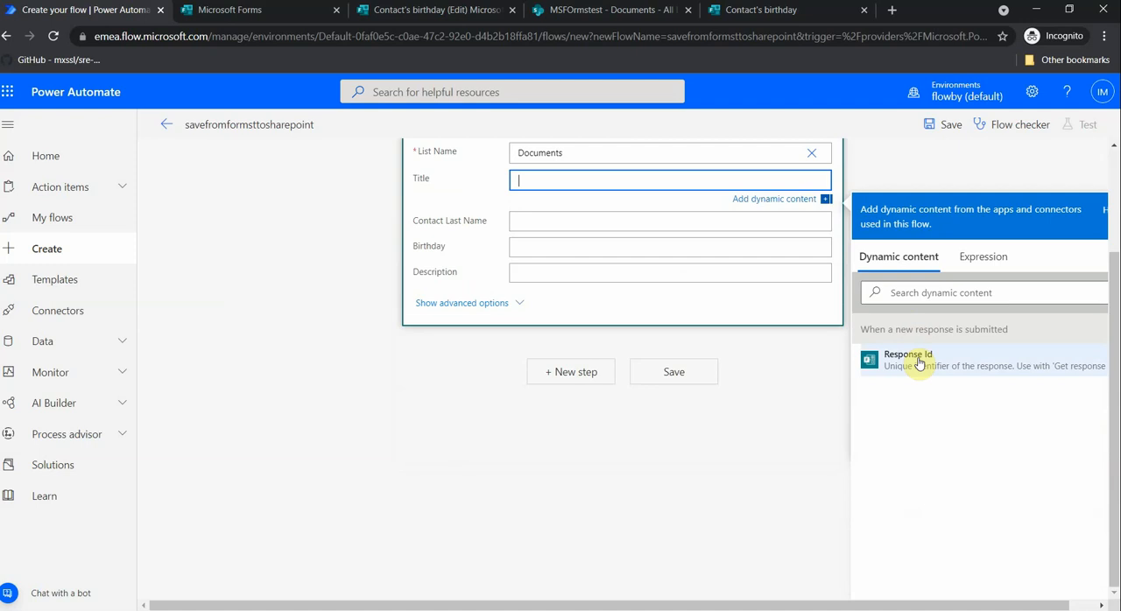
{"action": "left_click", "coordinate": [917, 364]}
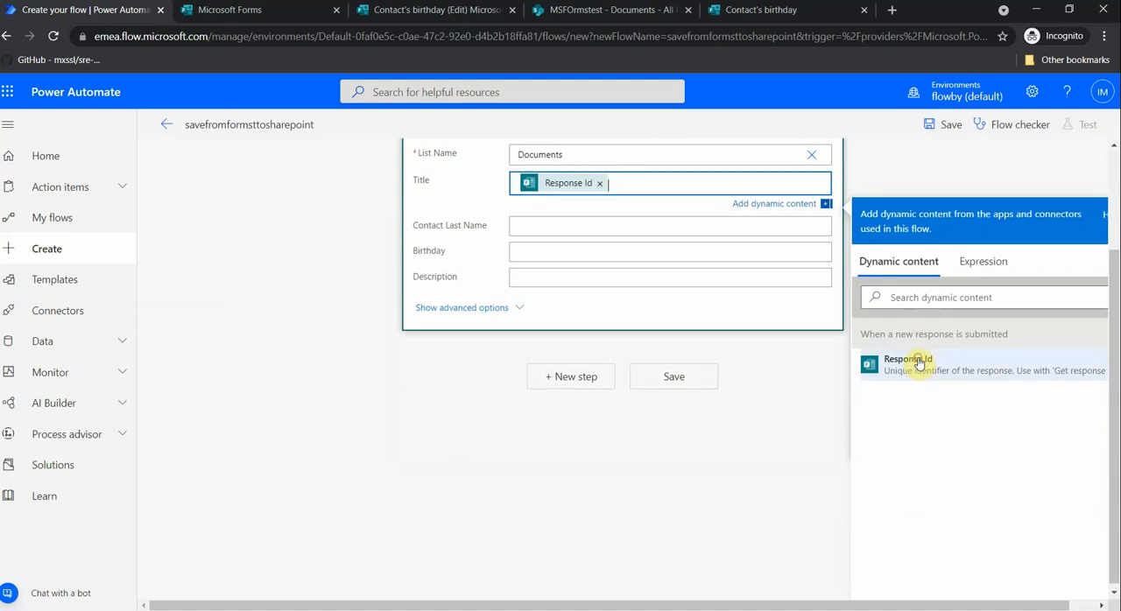
{"action": "left_click", "coordinate": [602, 184]}
{"action": "scroll", "coordinate": [627, 245], "scroll_direction": "up", "scroll_amount": 2}
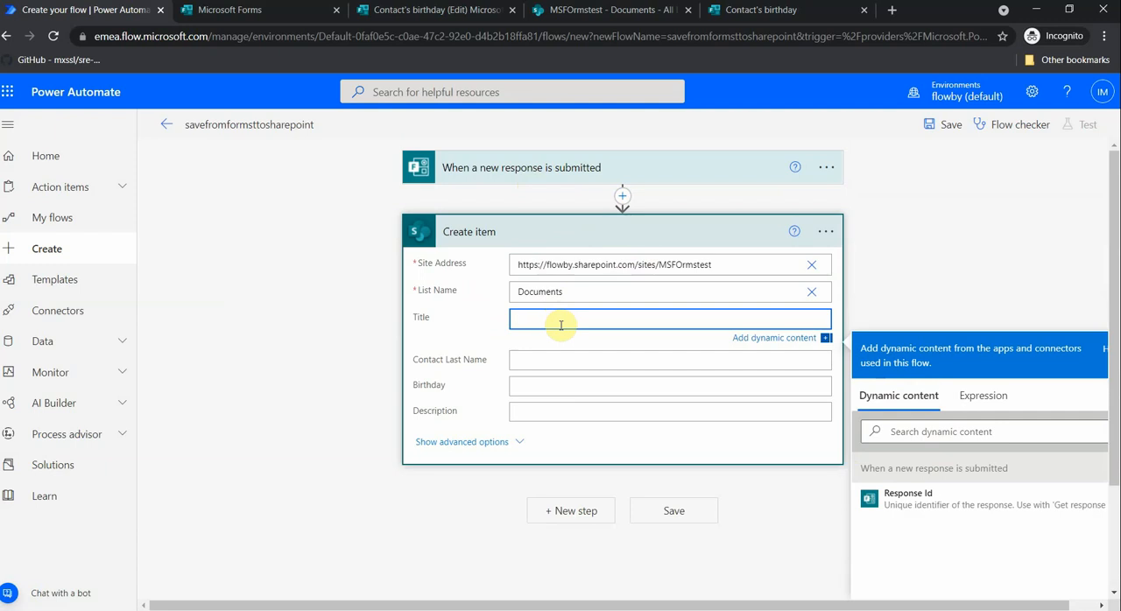
{"action": "scroll", "coordinate": [560, 324], "scroll_direction": "down", "scroll_amount": 1}
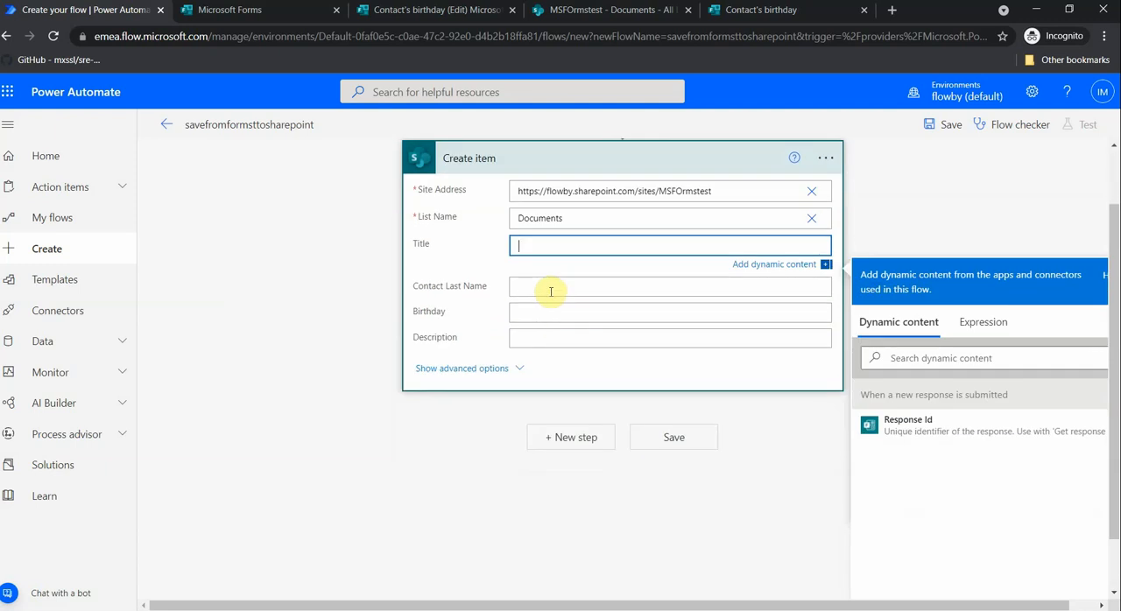
{"action": "scroll", "coordinate": [600, 334], "scroll_direction": "up", "scroll_amount": 1}
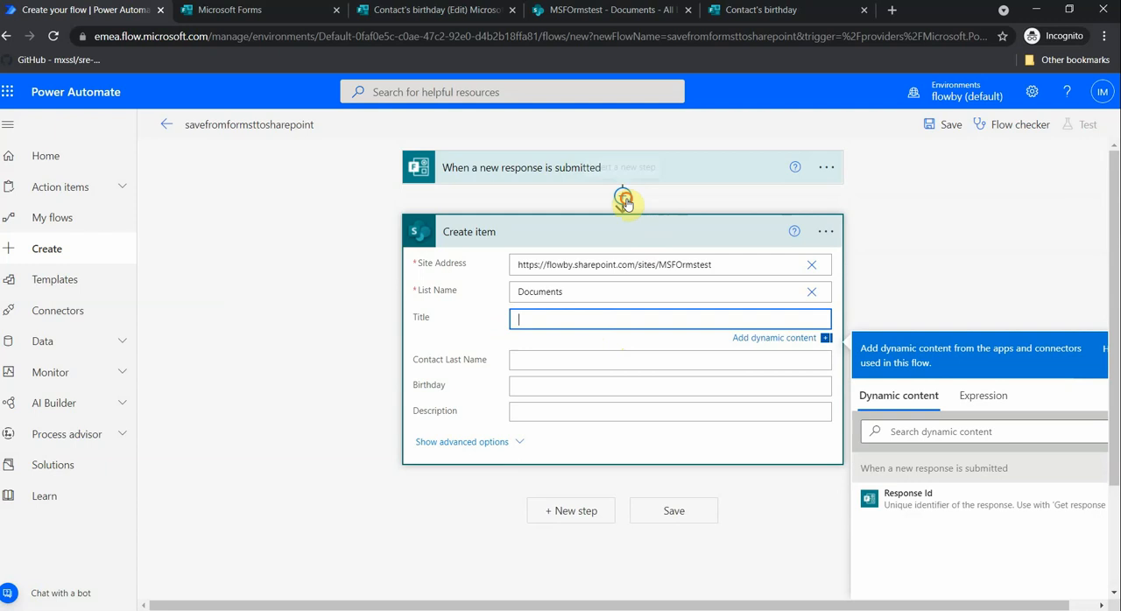
- Insert the Microsoft Forms "Get response details" action between the trigger and the Create item action
{"action": "left_click", "coordinate": [624, 200]}
{"action": "left_click", "coordinate": [628, 218]}
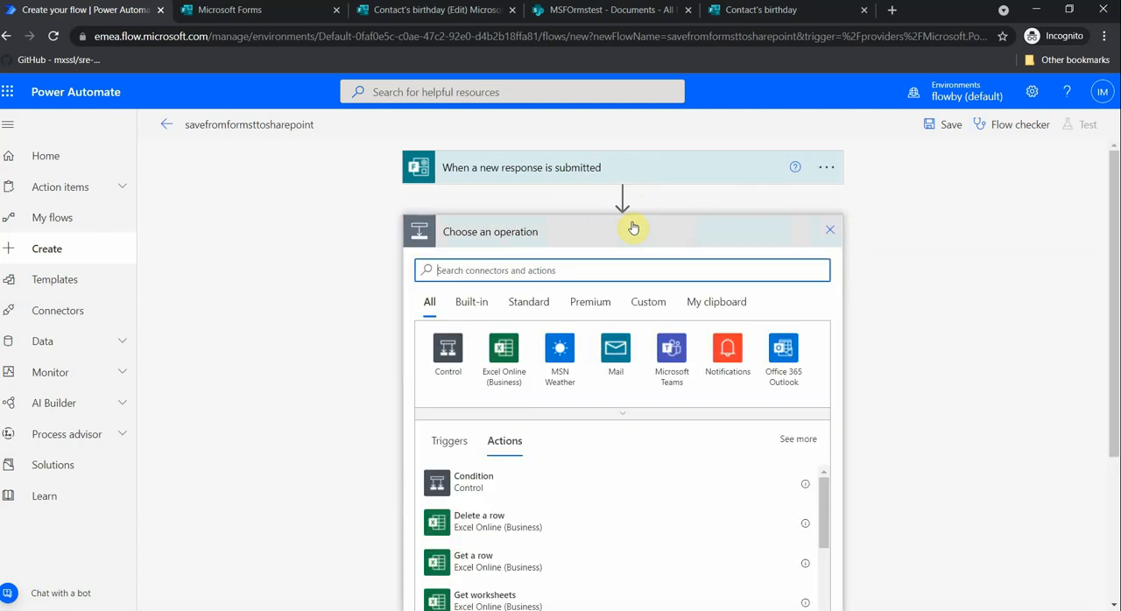
{"action": "type", "text": "forms"}
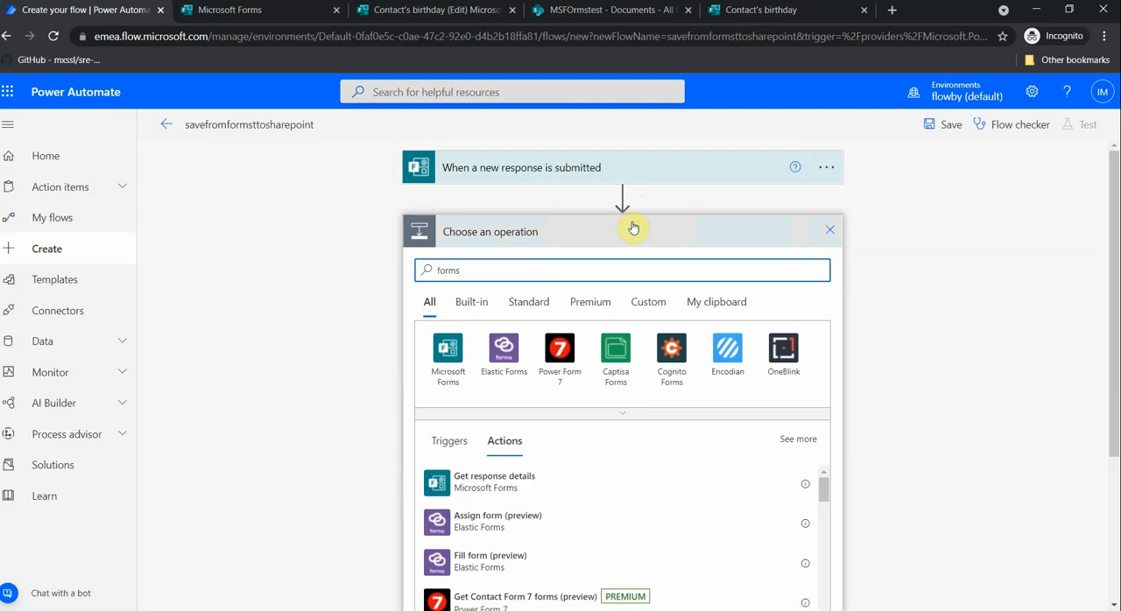
{"action": "left_click", "coordinate": [470, 482]}
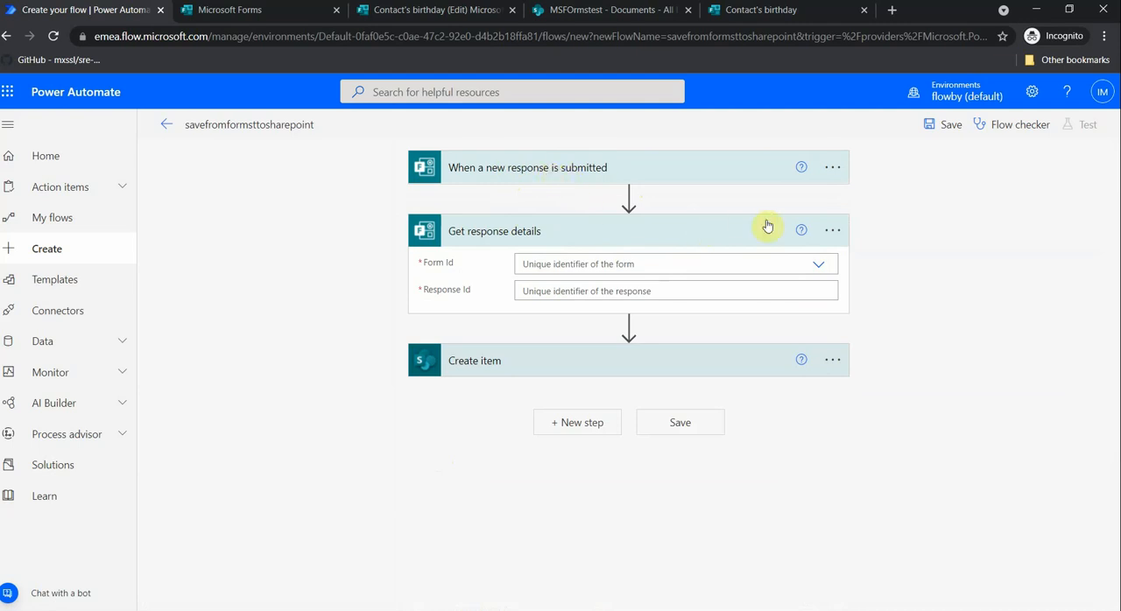
- Set the Get response details action's form to "Contact's birthday" and its response ID to the trigger's Response Id dynamic content
{"action": "left_click", "coordinate": [818, 265]}
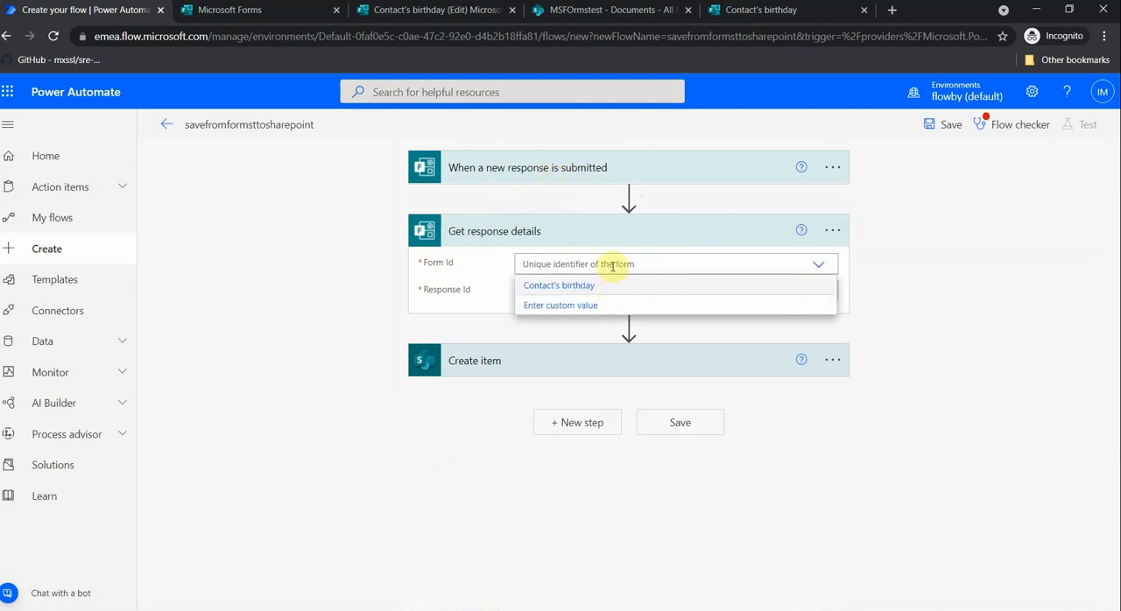
{"action": "left_click", "coordinate": [563, 286]}
{"action": "left_click", "coordinate": [662, 292]}
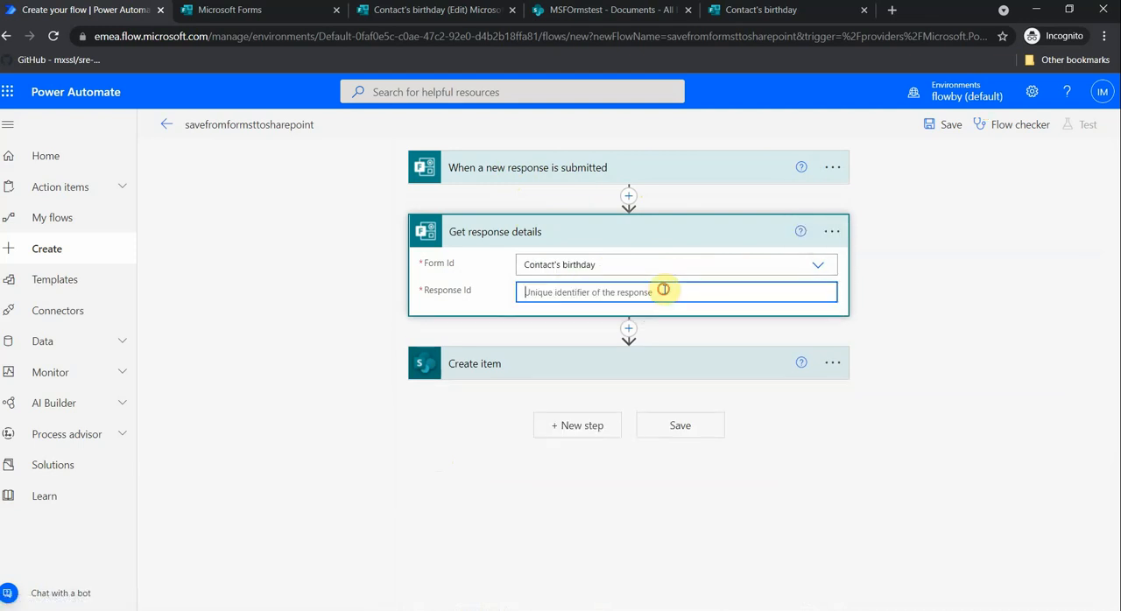
{"action": "left_click", "coordinate": [911, 477]}
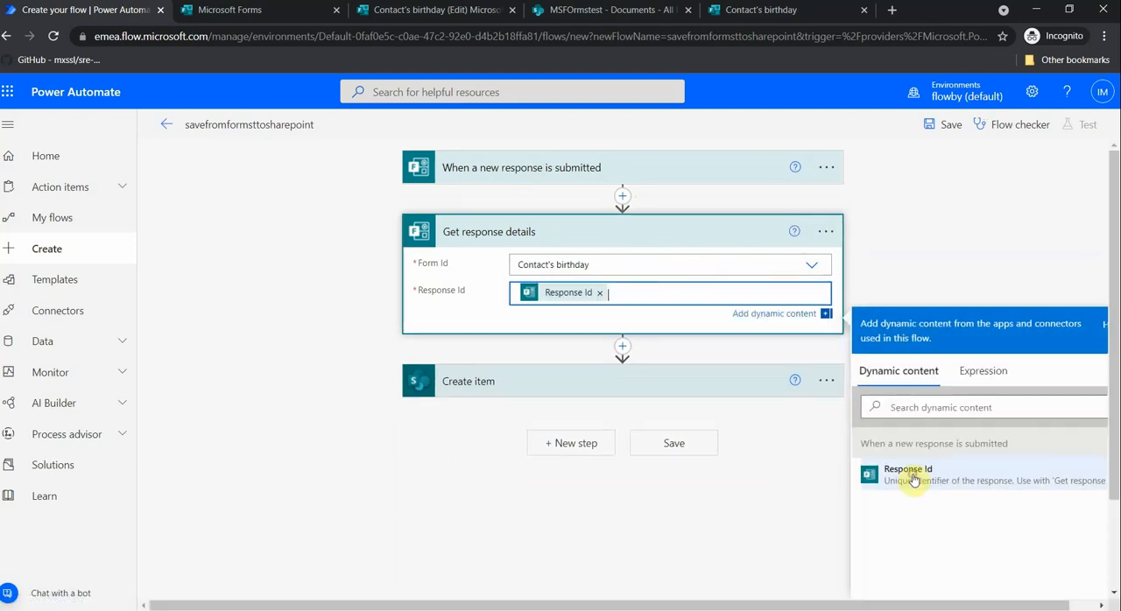
- Fill the Create item action's Title with the "What is you name?" answer and Contact Last Name with the "What is your last name?" answer
{"action": "left_click", "coordinate": [1054, 291]}
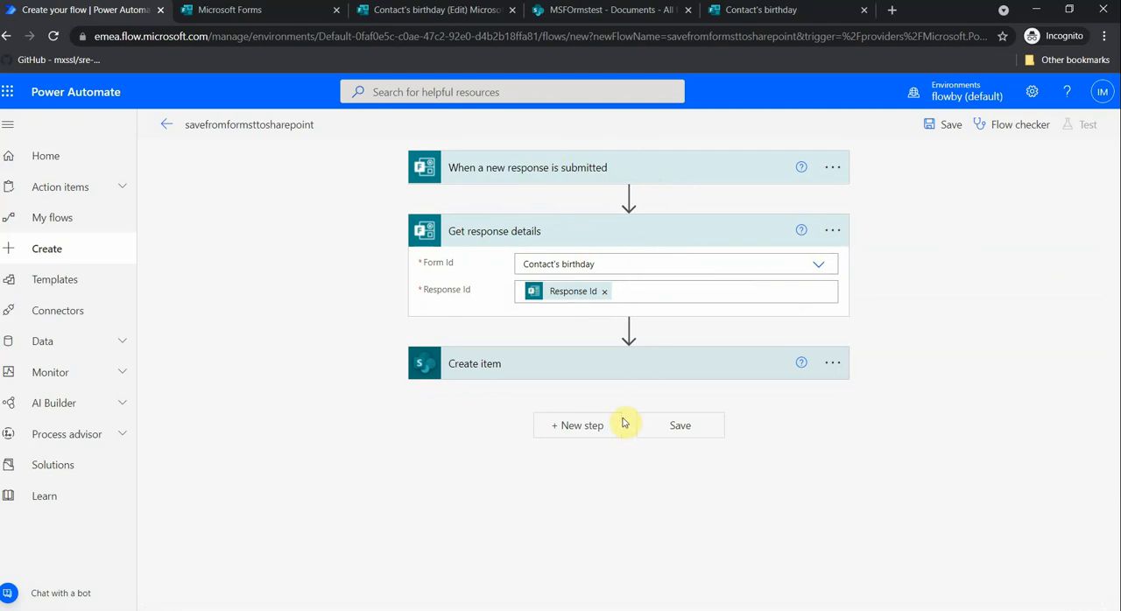
{"action": "left_click", "coordinate": [603, 371]}
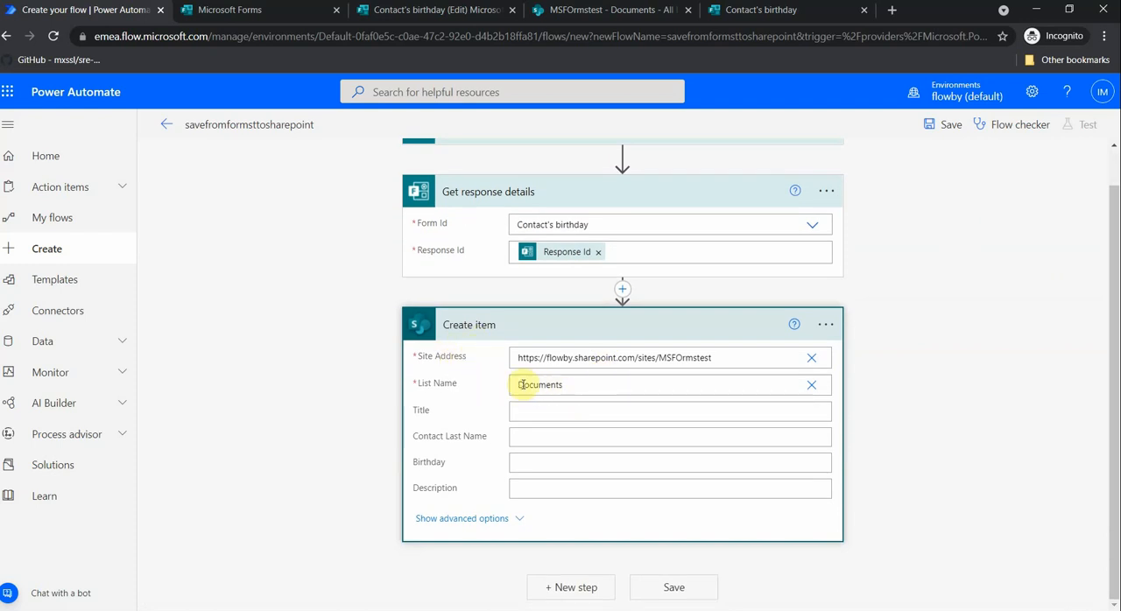
{"action": "left_click", "coordinate": [580, 420]}
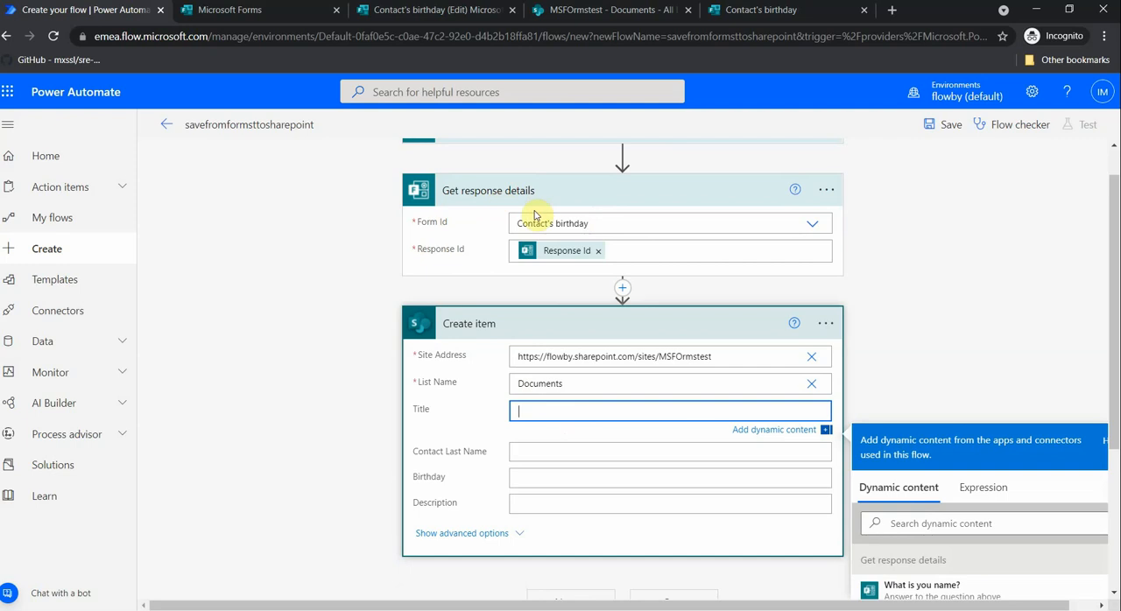
{"action": "scroll", "coordinate": [560, 230], "scroll_direction": "down", "scroll_amount": 2}
{"action": "scroll", "coordinate": [894, 311], "scroll_direction": "down", "scroll_amount": 1}
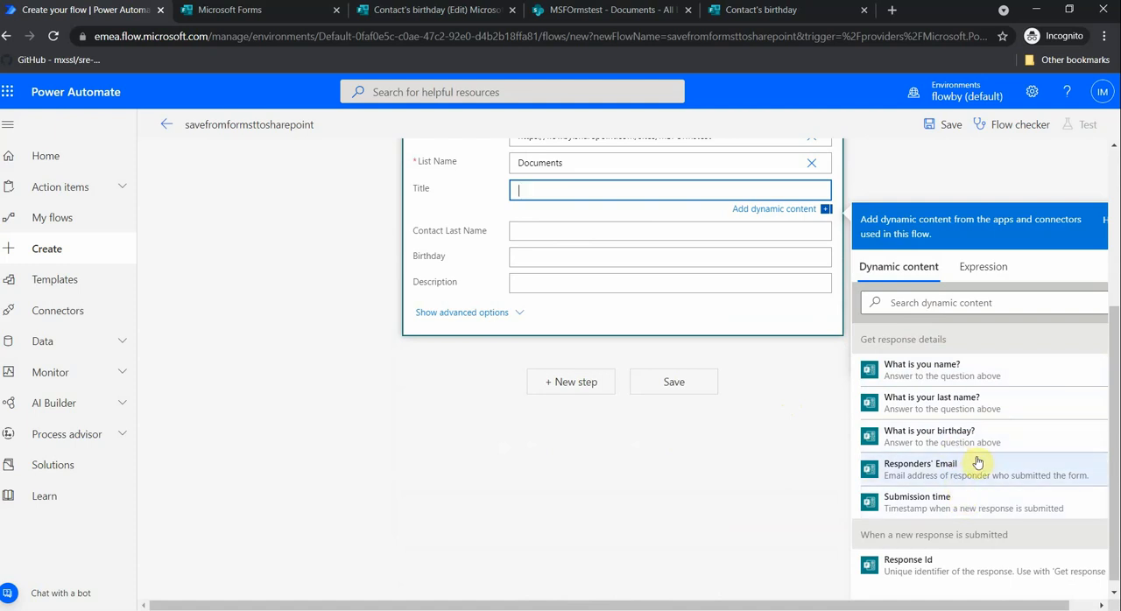
{"action": "left_click", "coordinate": [941, 367]}
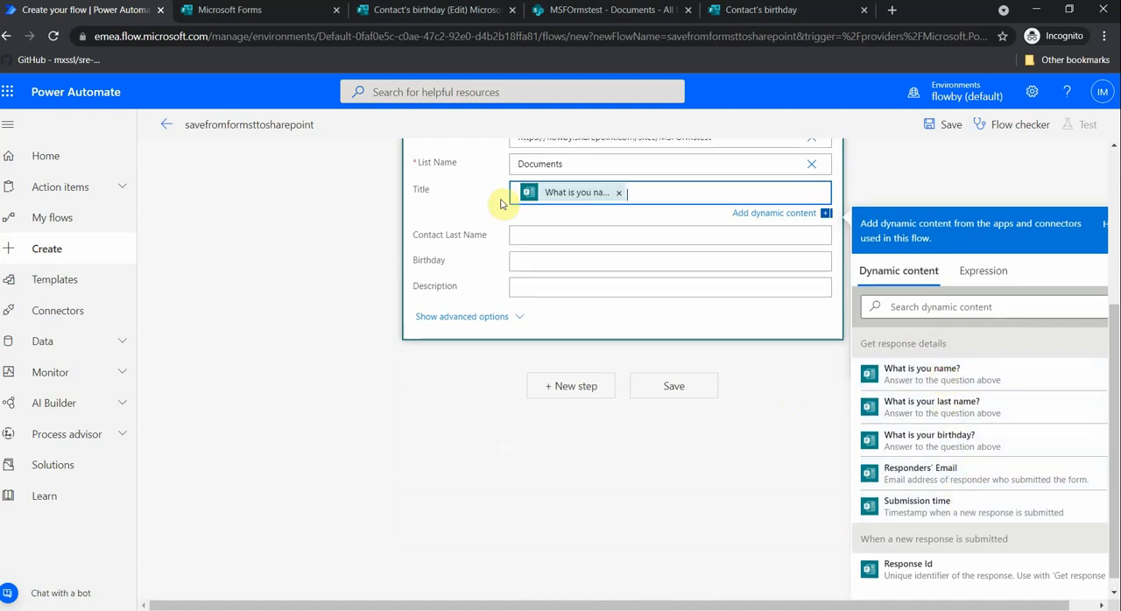
{"action": "left_click", "coordinate": [542, 241]}
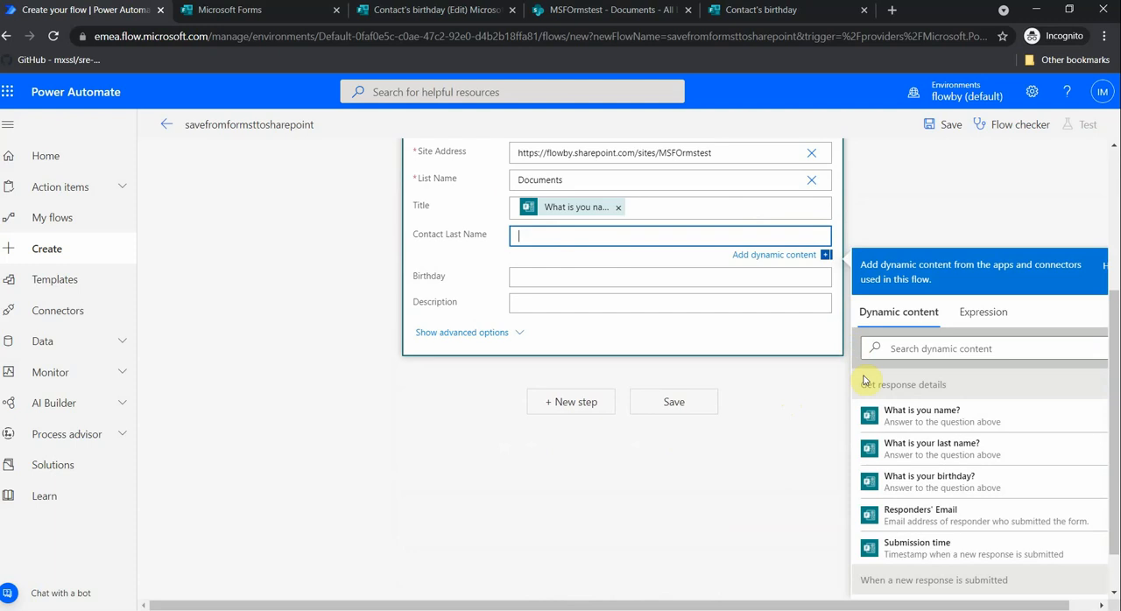
{"action": "left_click", "coordinate": [917, 462]}
- Change the Birthday column's type to Single line of text in the MSFOrmstest SharePoint Documents library and save the column
{"action": "left_click", "coordinate": [531, 281]}
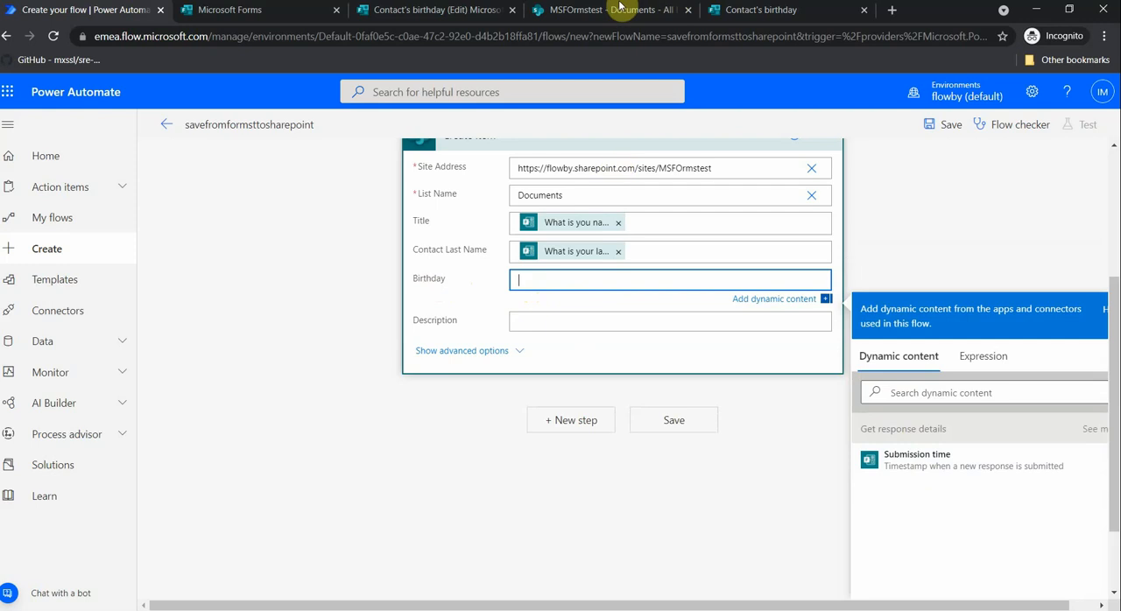
{"action": "left_click", "coordinate": [238, 12]}
{"action": "left_click", "coordinate": [617, 14]}
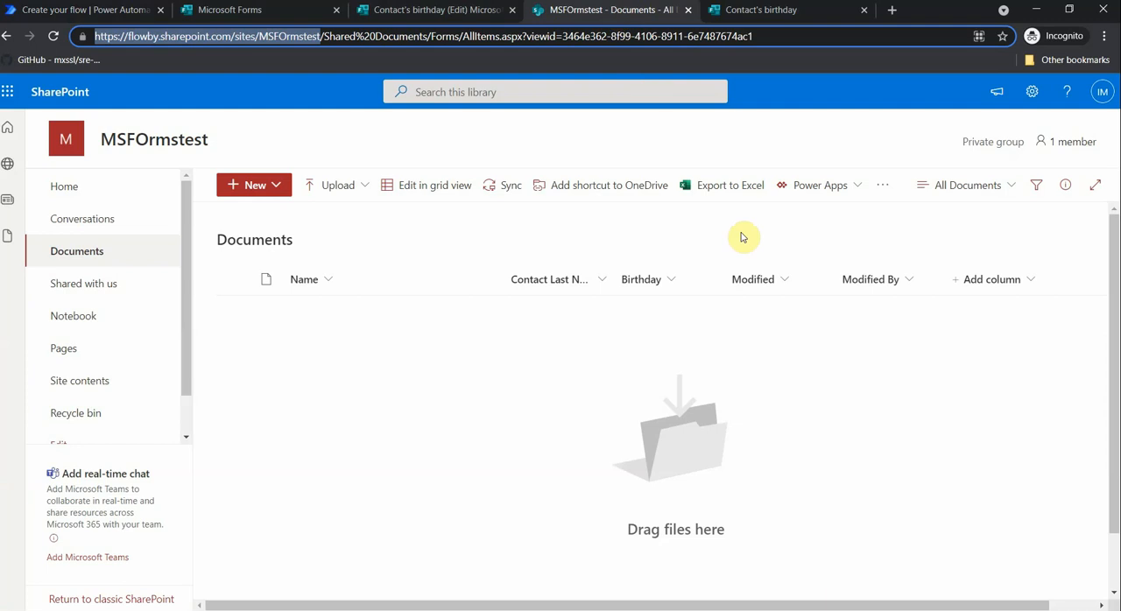
{"action": "left_click", "coordinate": [670, 282]}
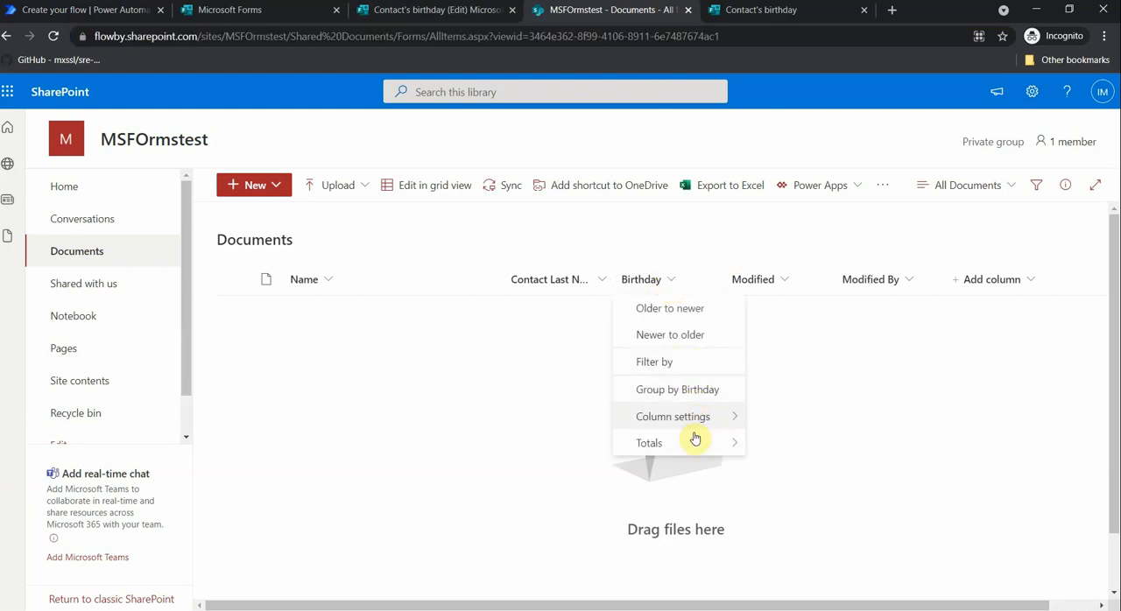
{"action": "mouse_move", "coordinate": [704, 418]}
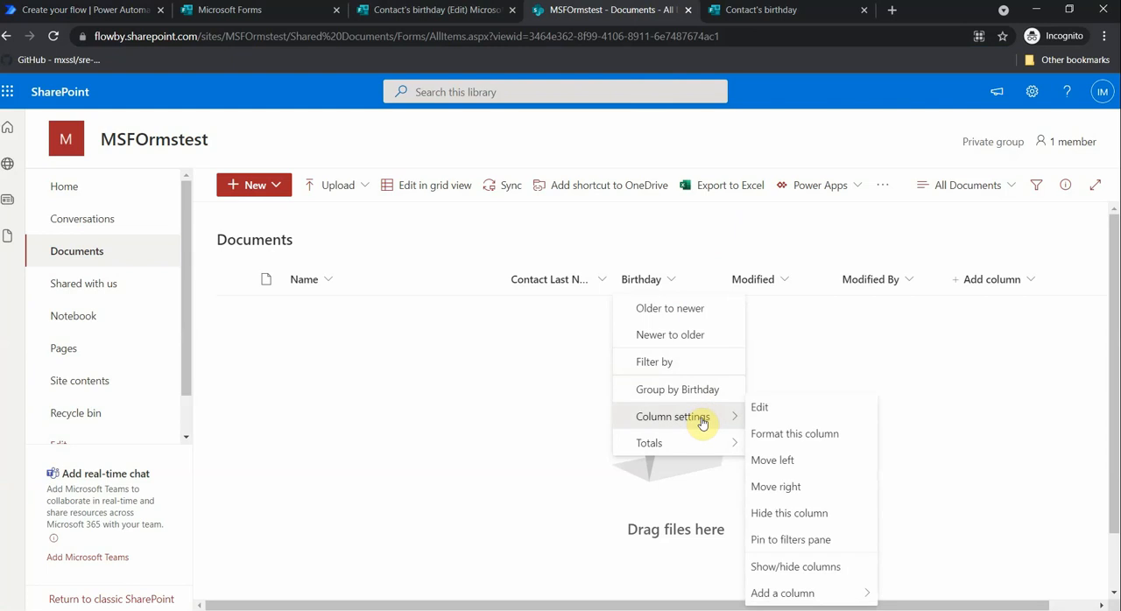
{"action": "left_click", "coordinate": [753, 415]}
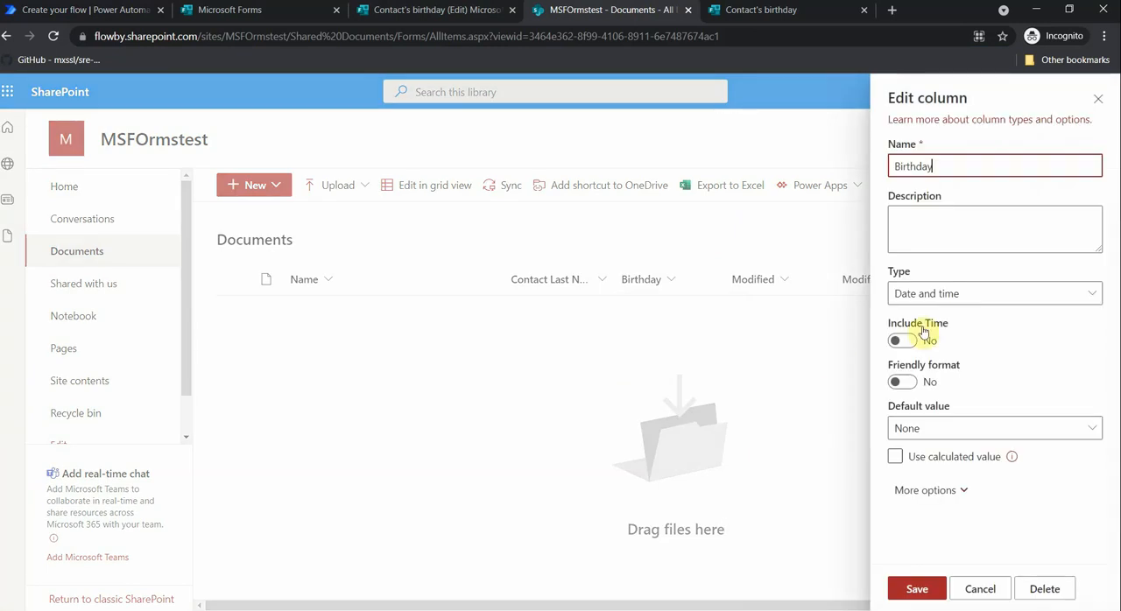
{"action": "left_click", "coordinate": [1022, 294]}
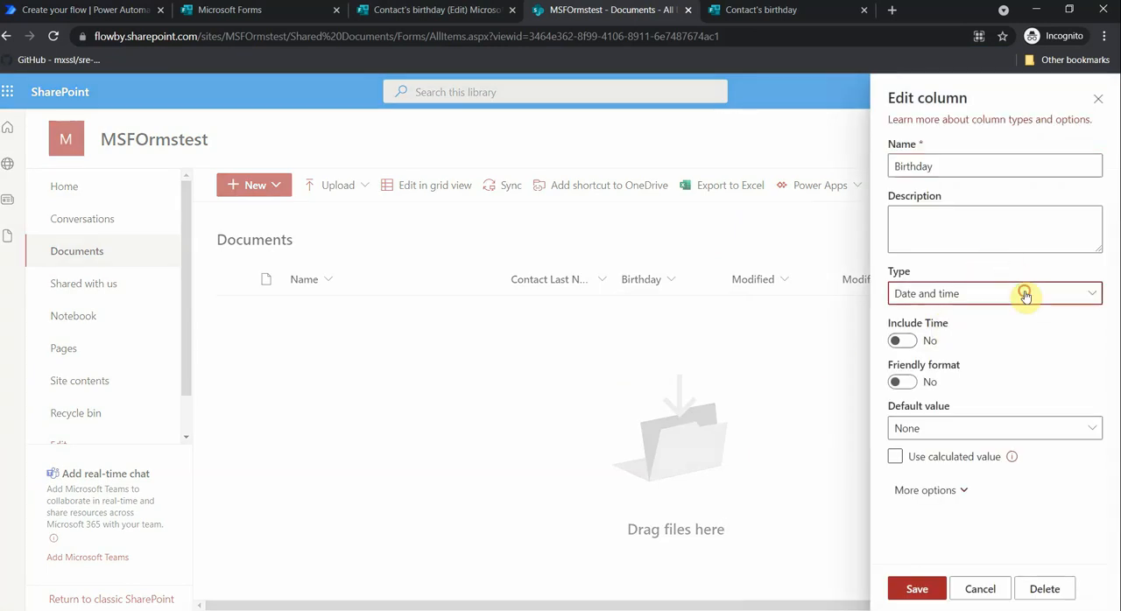
{"action": "left_click", "coordinate": [1009, 320]}
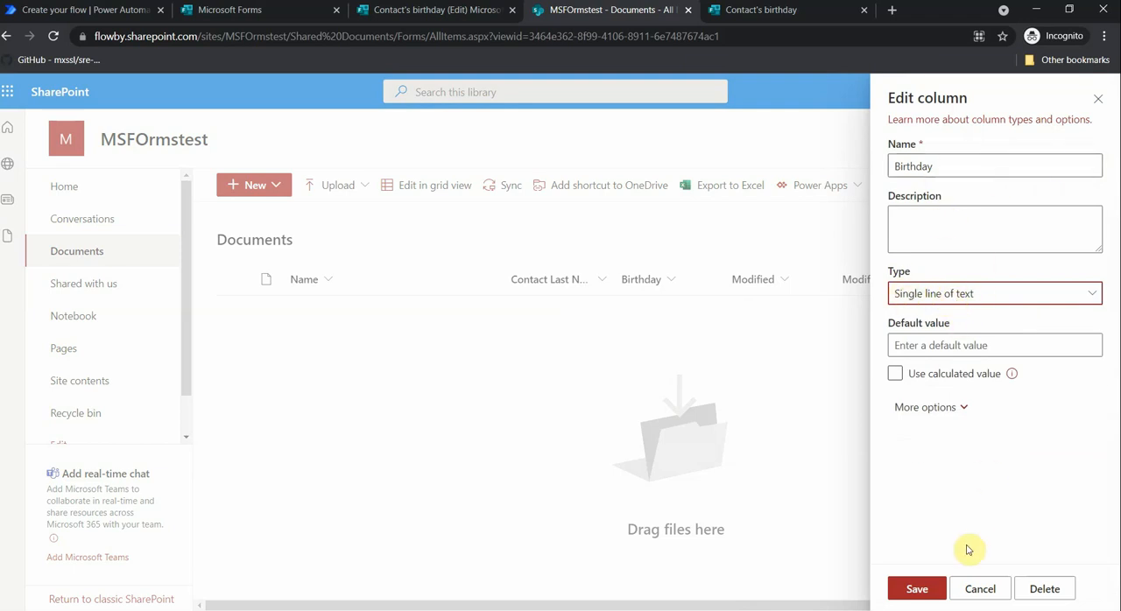
{"action": "left_click", "coordinate": [916, 586]}
{"action": "left_click", "coordinate": [567, 396]}
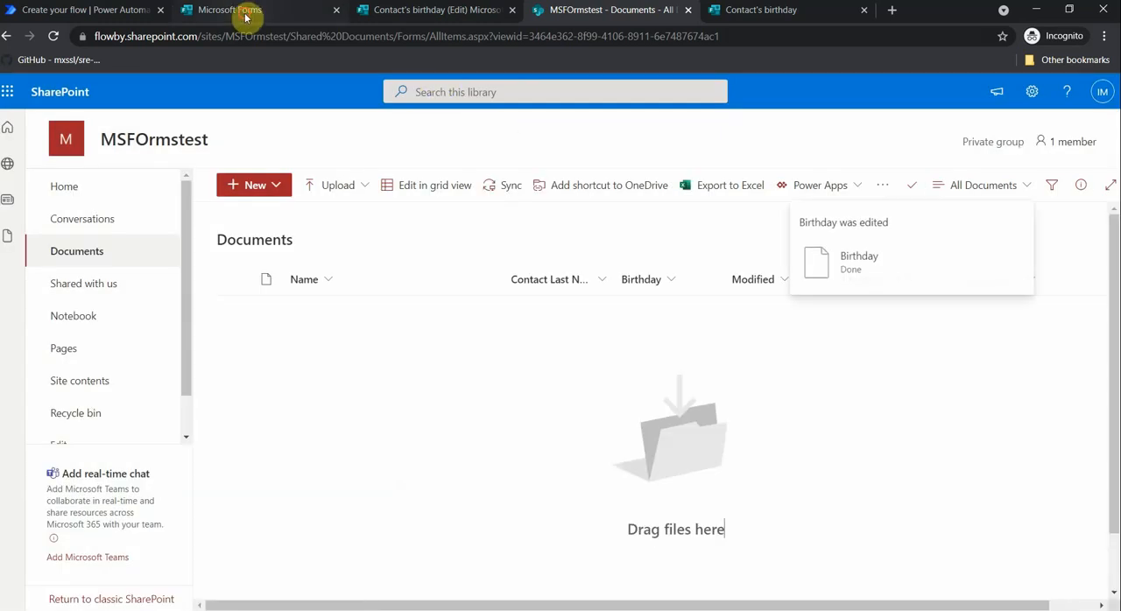
- Return to the savefromformsttosharepoint flow in Power Automate, save it and reopen it for editing
{"action": "left_click", "coordinate": [243, 10]}
{"action": "left_click", "coordinate": [122, 10]}
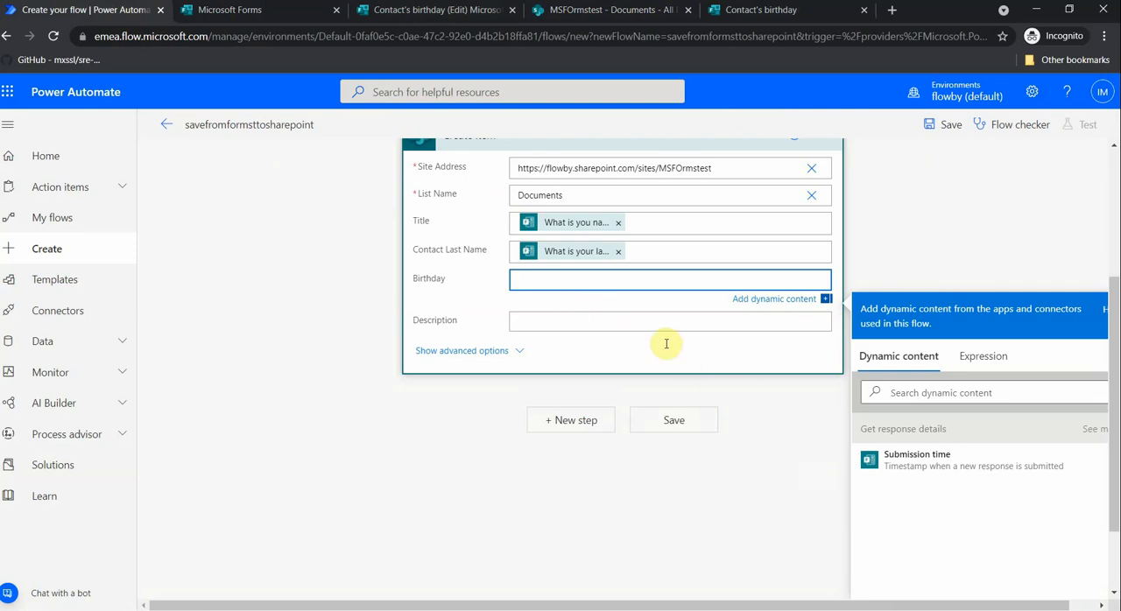
{"action": "left_click", "coordinate": [679, 420]}
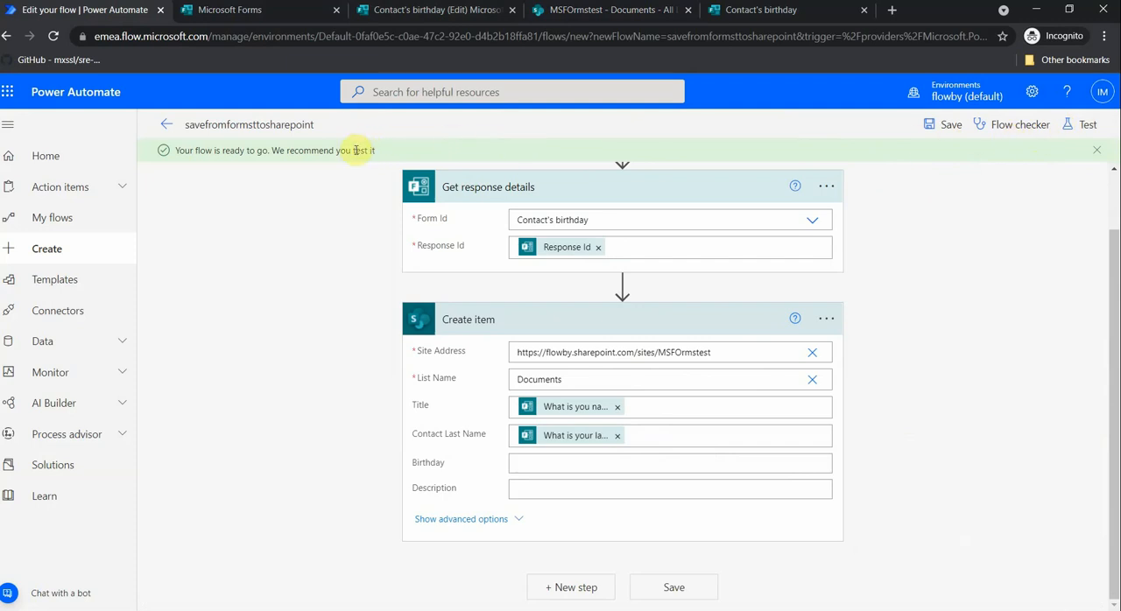
{"action": "scroll", "coordinate": [396, 170], "scroll_direction": "up", "scroll_amount": 1}
{"action": "scroll", "coordinate": [400, 167], "scroll_direction": "down", "scroll_amount": 1}
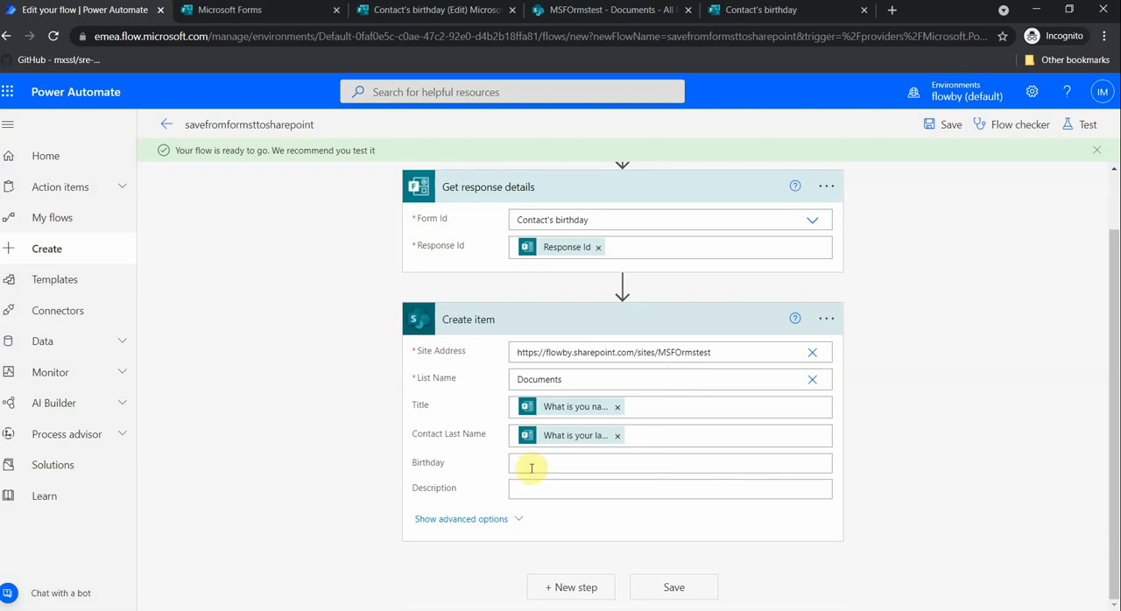
{"action": "left_click", "coordinate": [167, 124]}
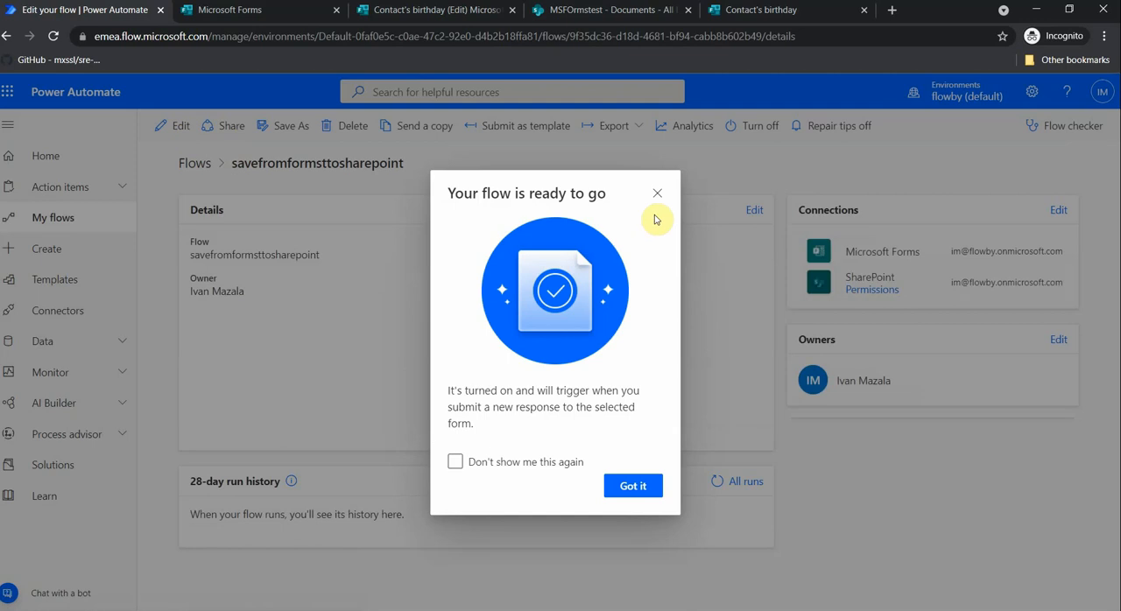
{"action": "left_click", "coordinate": [657, 191]}
{"action": "left_click", "coordinate": [180, 124]}
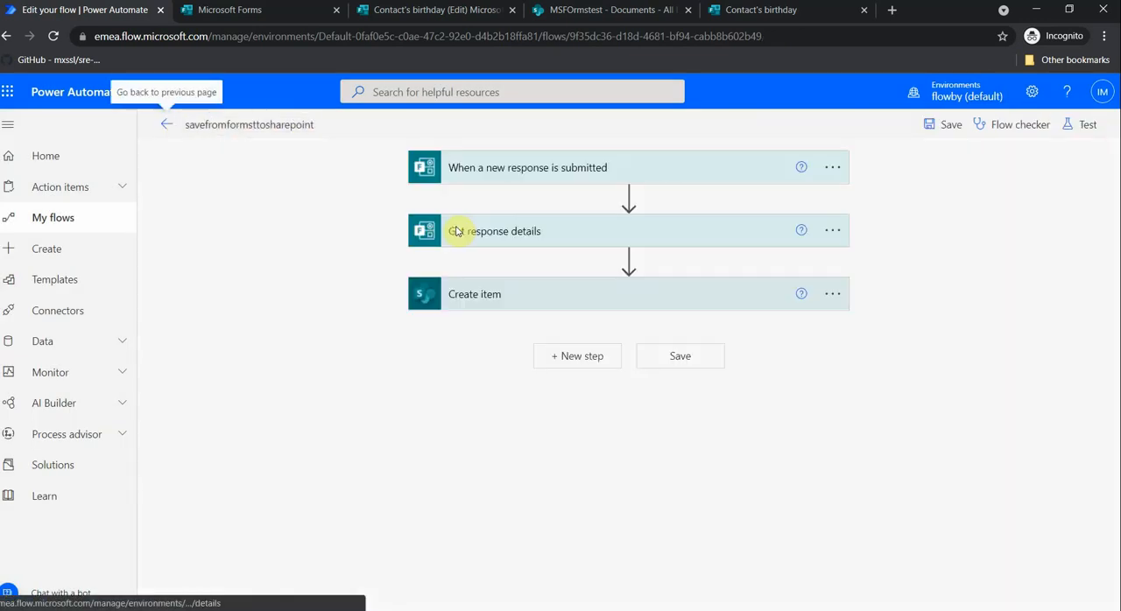
- Fill the Create item action's Birthday with the "What is your birthday?" answer and save the flow
{"action": "left_click", "coordinate": [593, 295]}
{"action": "left_click", "coordinate": [528, 439]}
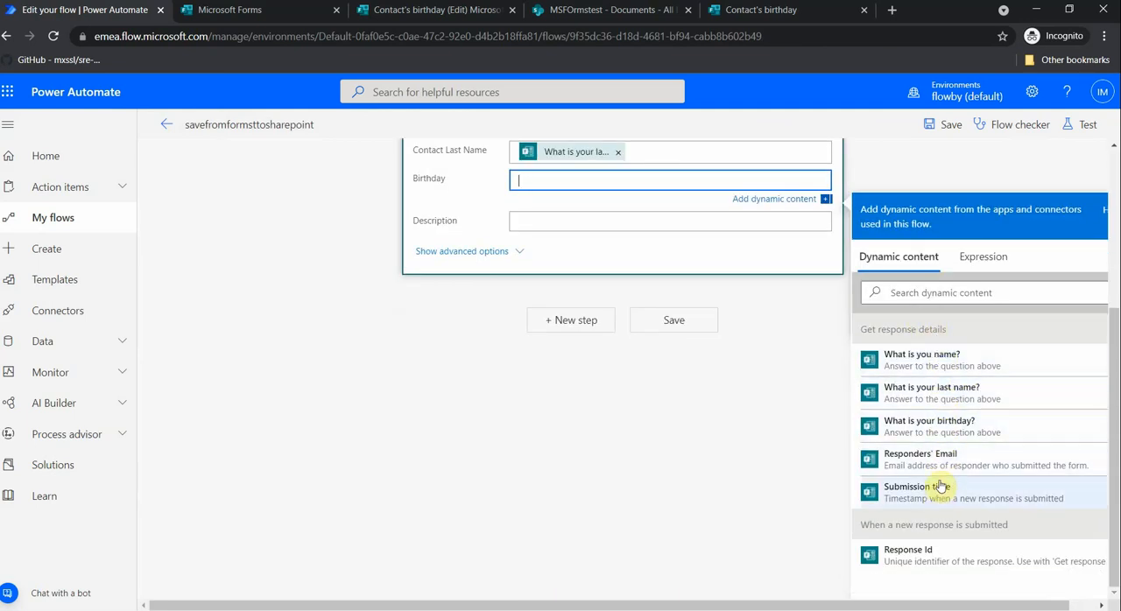
{"action": "left_click", "coordinate": [939, 427]}
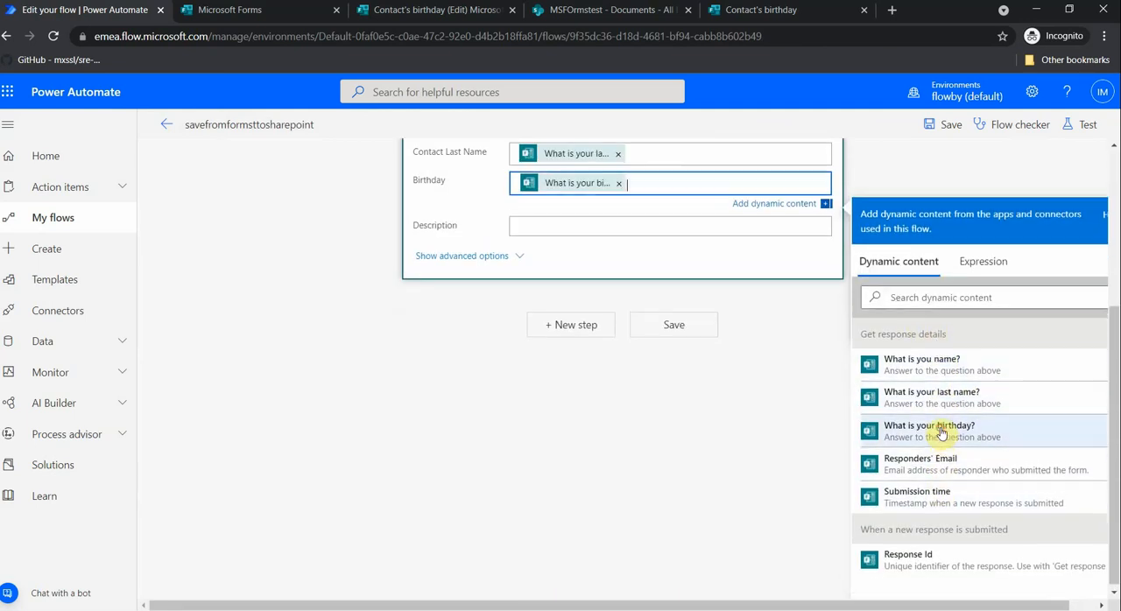
{"action": "left_click", "coordinate": [692, 334]}
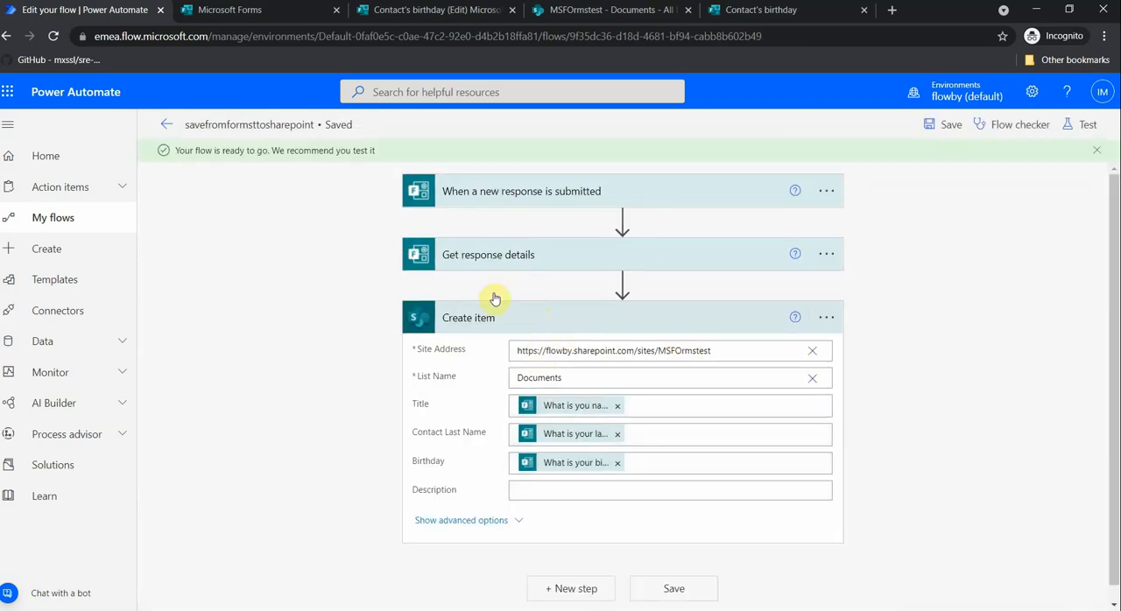
{"action": "left_click", "coordinate": [528, 322]}
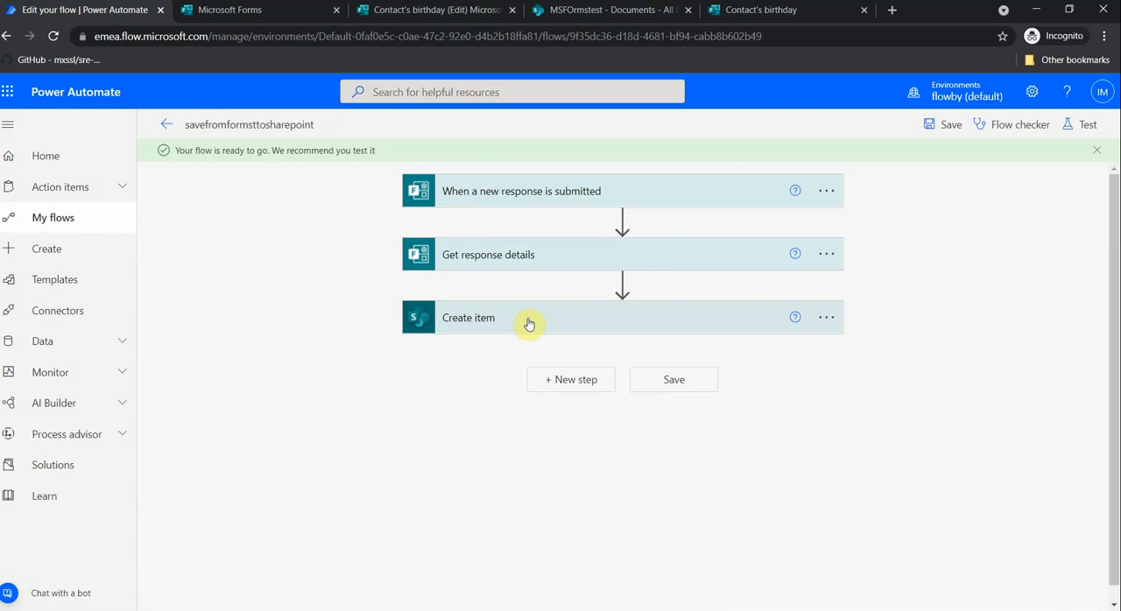
{"action": "left_click", "coordinate": [664, 385]}
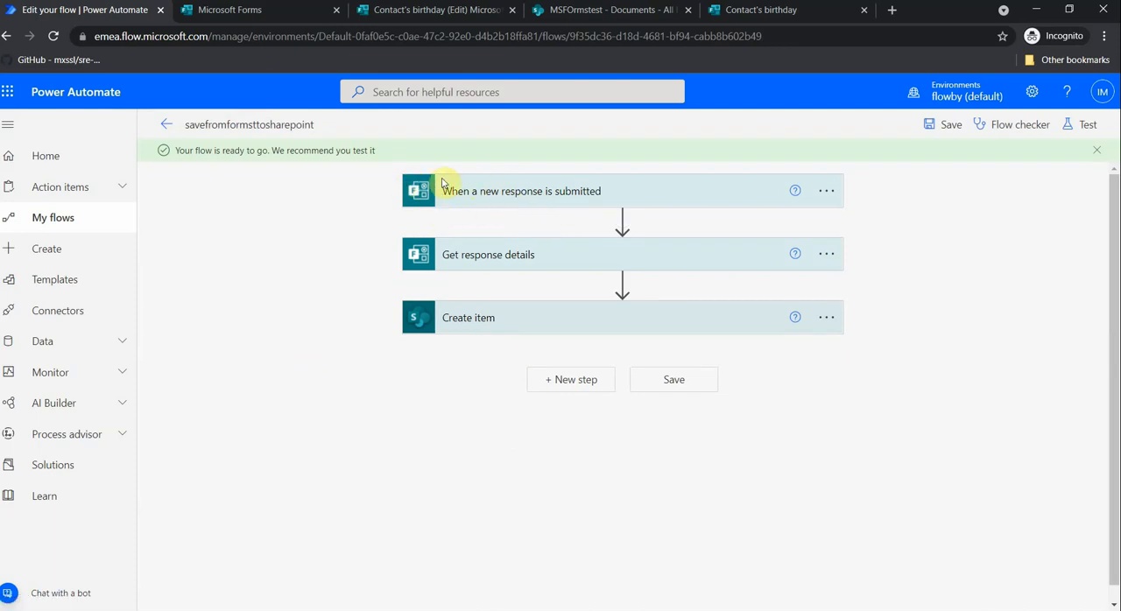
- Review the form selected in the trigger and the field mappings of the Create item action
{"action": "left_click", "coordinate": [542, 204]}
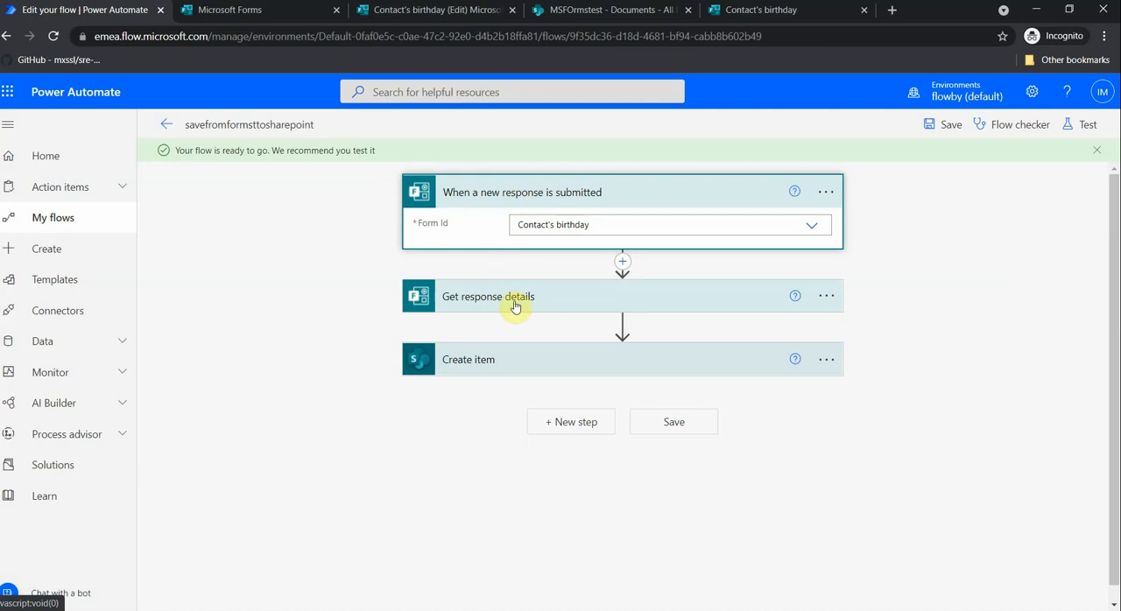
{"action": "left_click", "coordinate": [529, 368]}
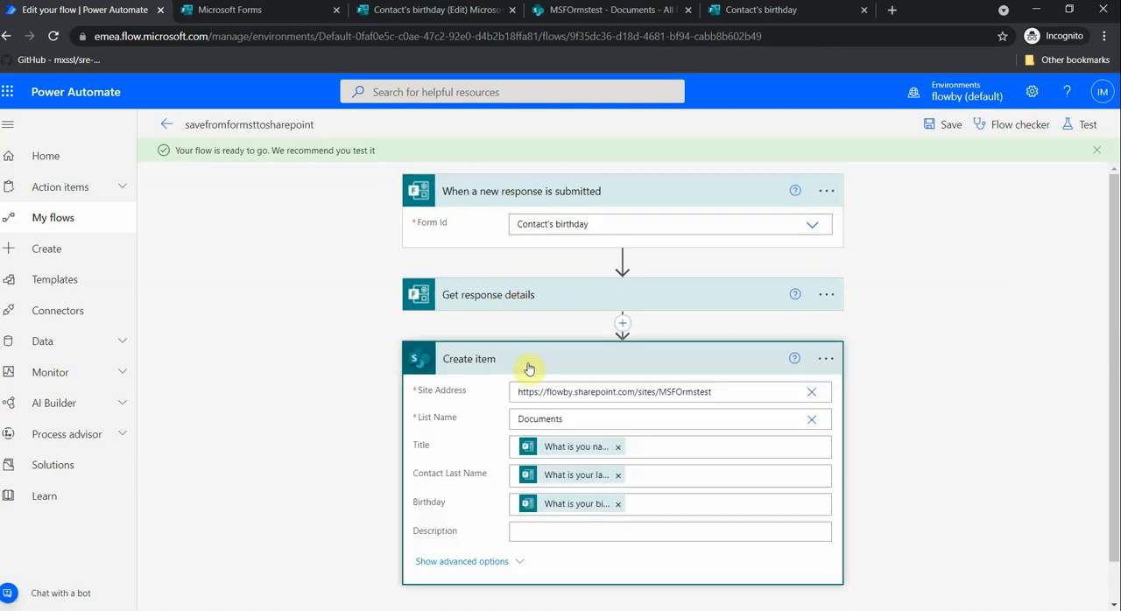
{"action": "left_click", "coordinate": [525, 359]}
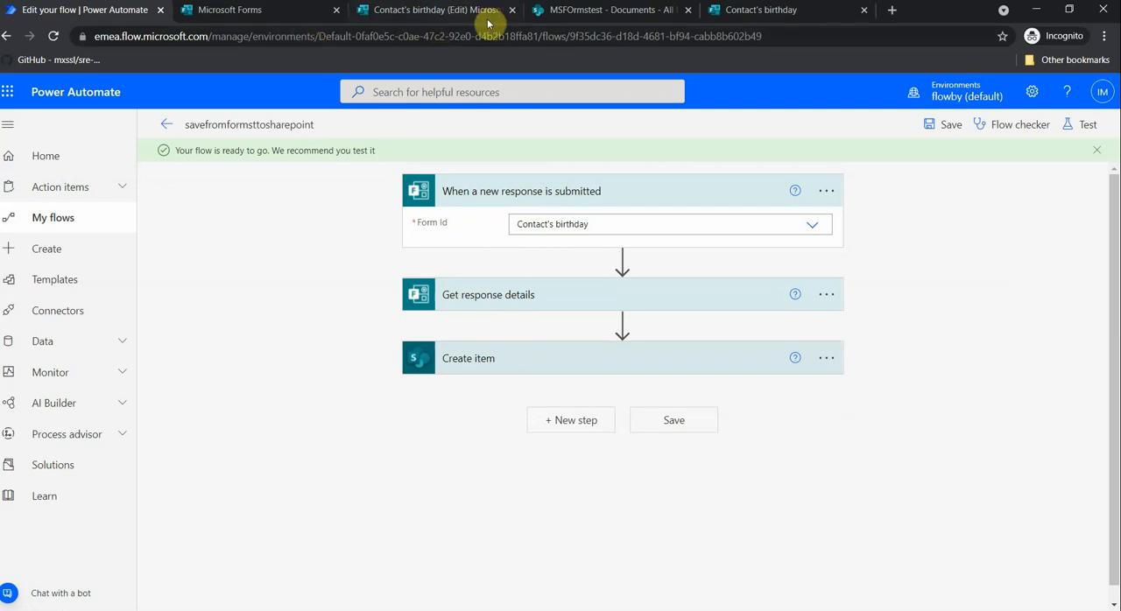
- Close the browser tabs with the submitted Contact's birthday response and the Microsoft Forms home page
{"action": "left_click", "coordinate": [575, 10]}
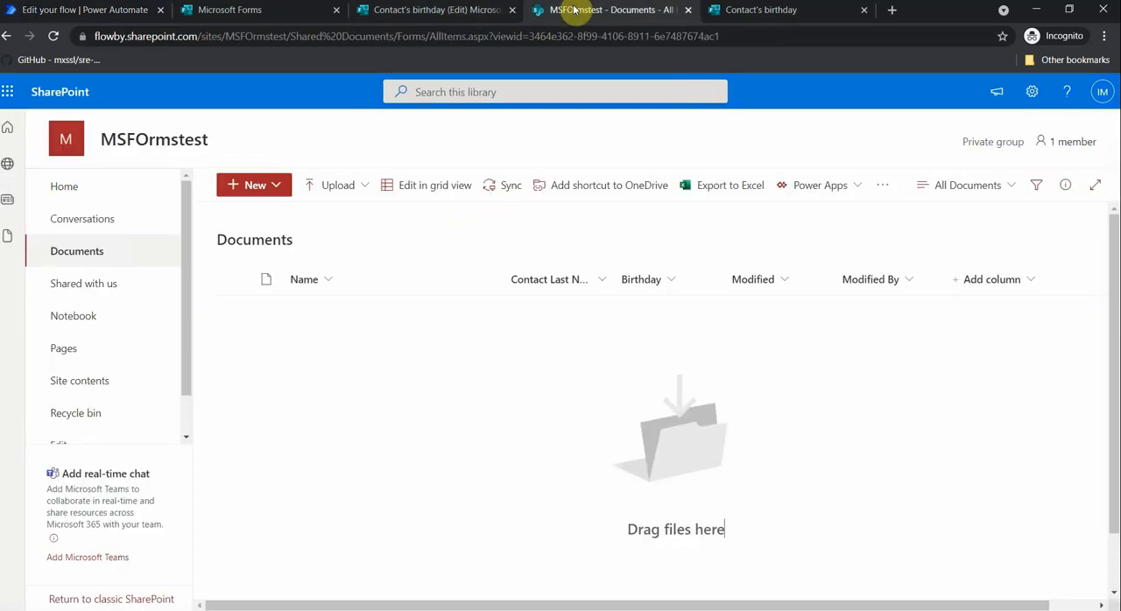
{"action": "left_click", "coordinate": [744, 10]}
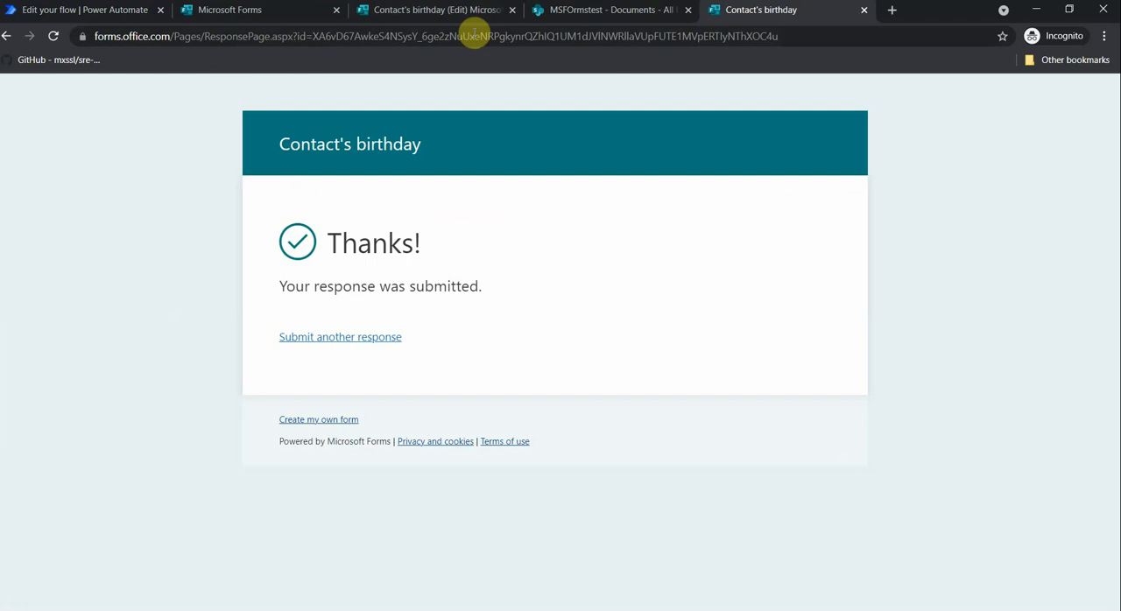
{"action": "left_click", "coordinate": [862, 12]}
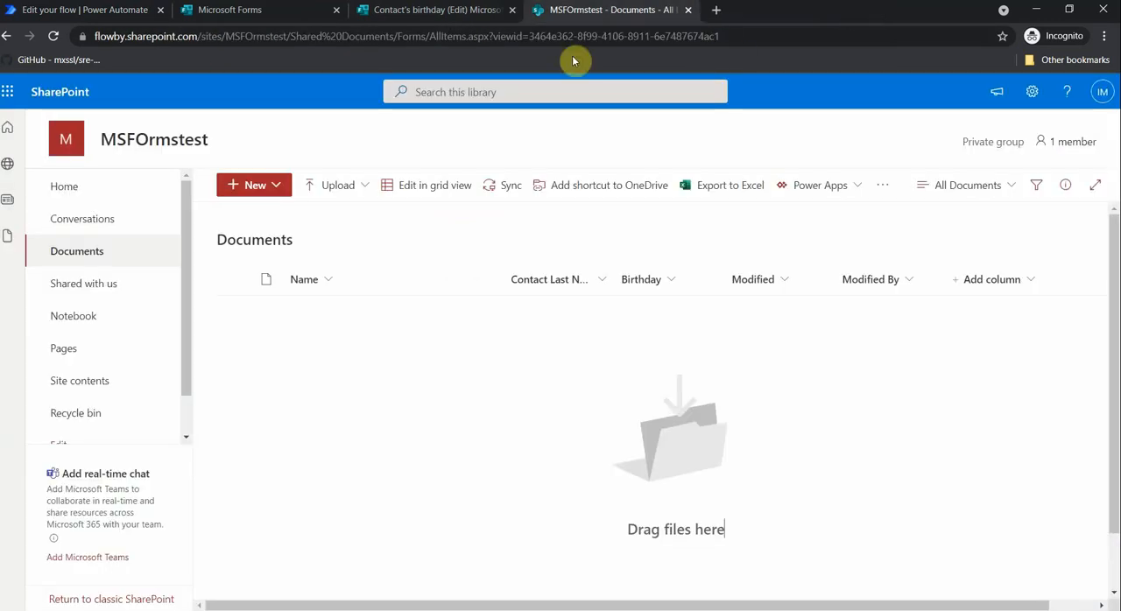
{"action": "left_click", "coordinate": [254, 9]}
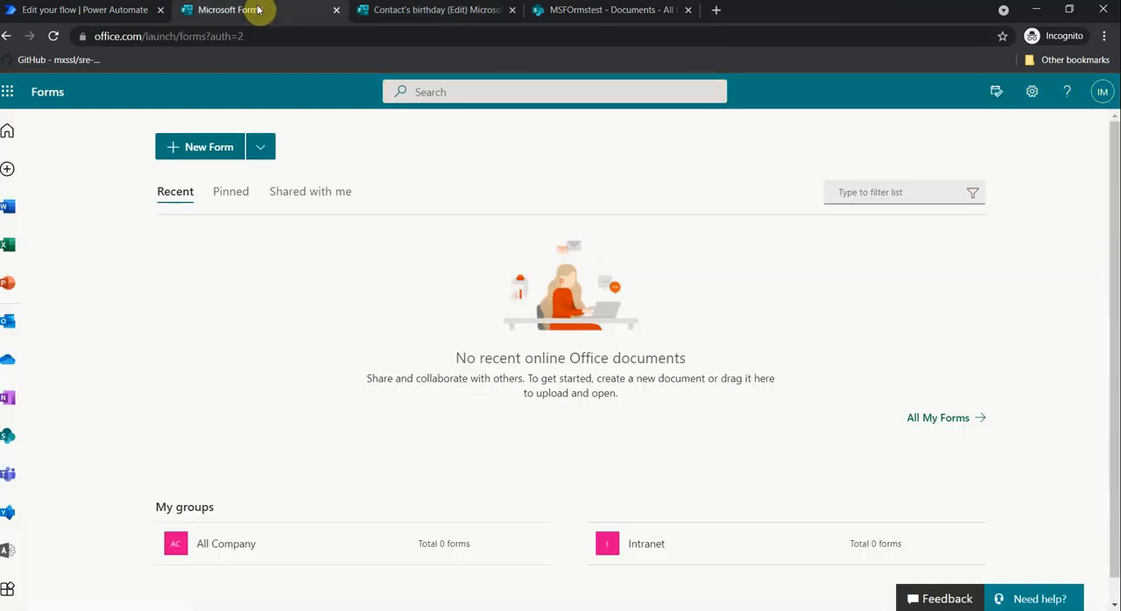
{"action": "left_click", "coordinate": [336, 10]}
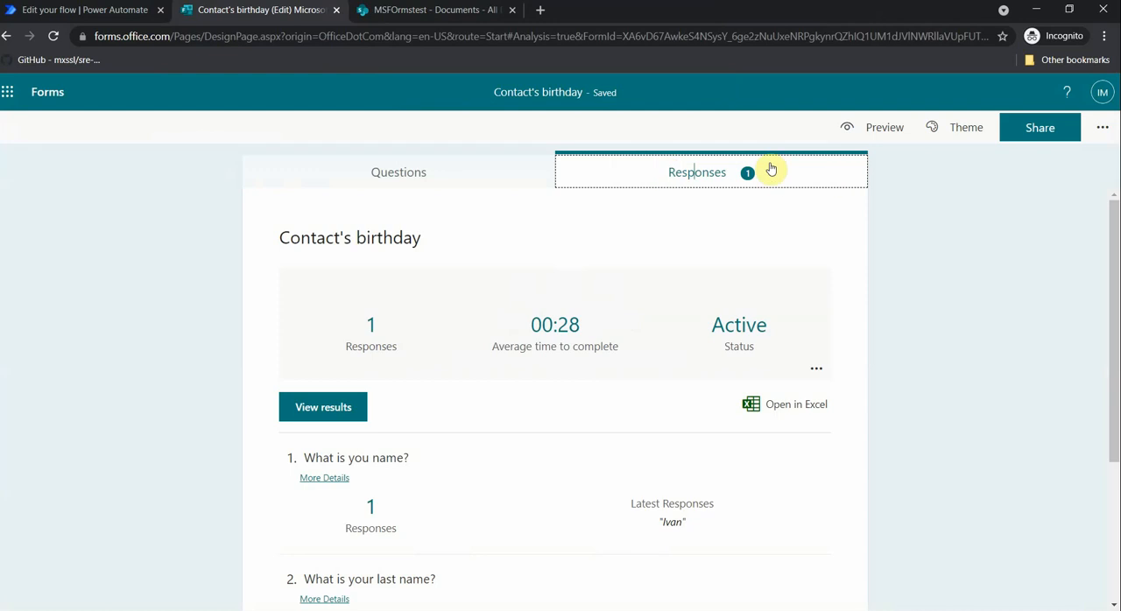
- Copy the Contact's birthday form's response link and open it in a new browser tab
{"action": "left_click", "coordinate": [1042, 130]}
{"action": "left_click", "coordinate": [1067, 269]}
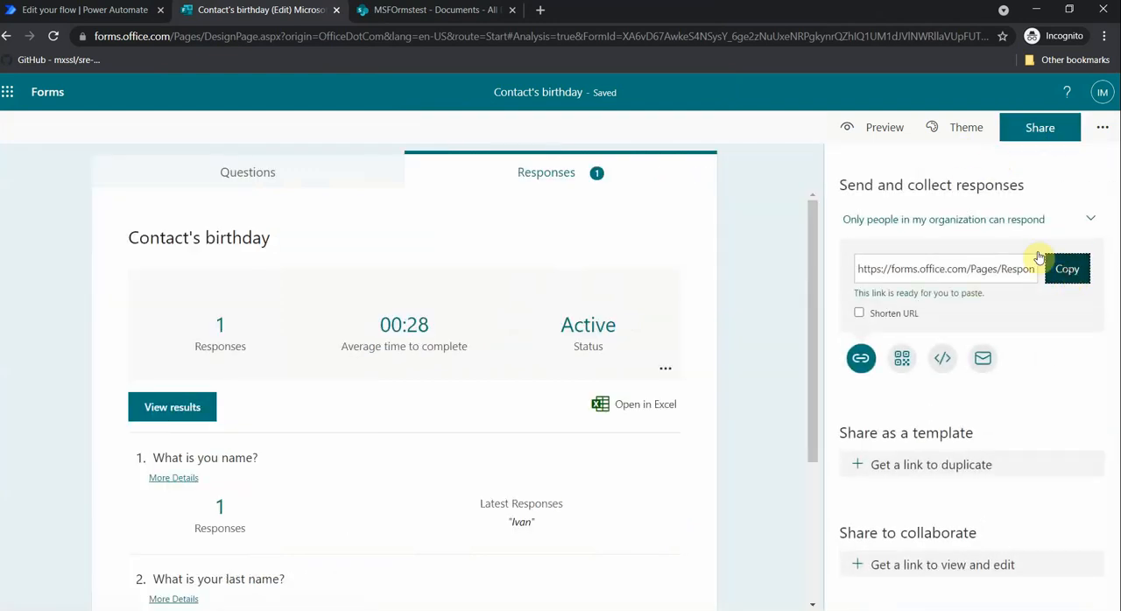
{"action": "left_click", "coordinate": [543, 12]}
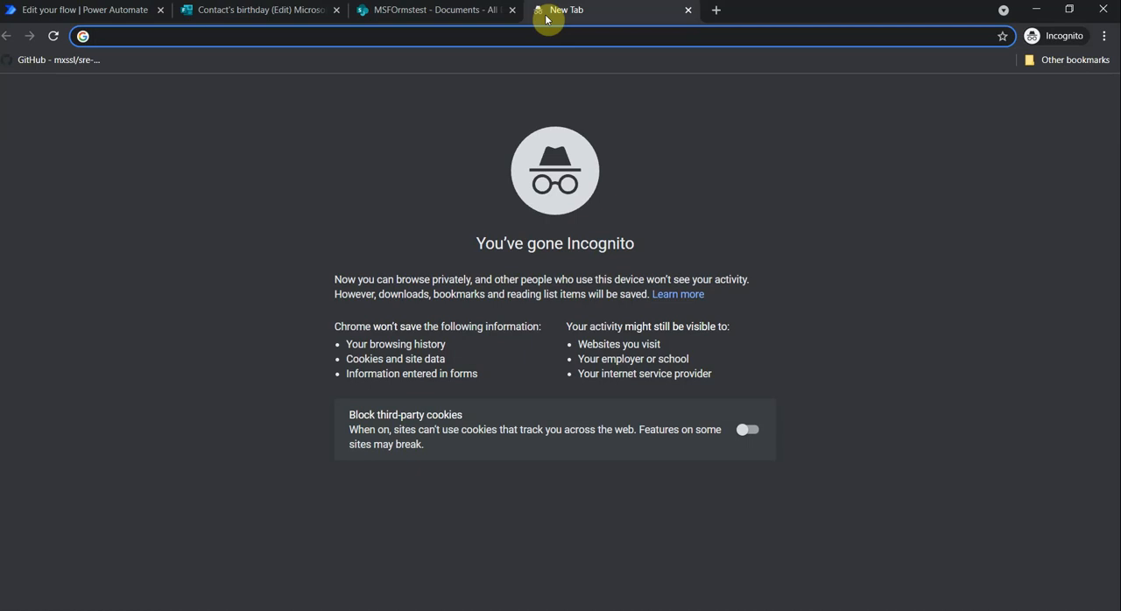
{"action": "key", "text": "ctrl+v"}
{"action": "key", "text": "Return"}
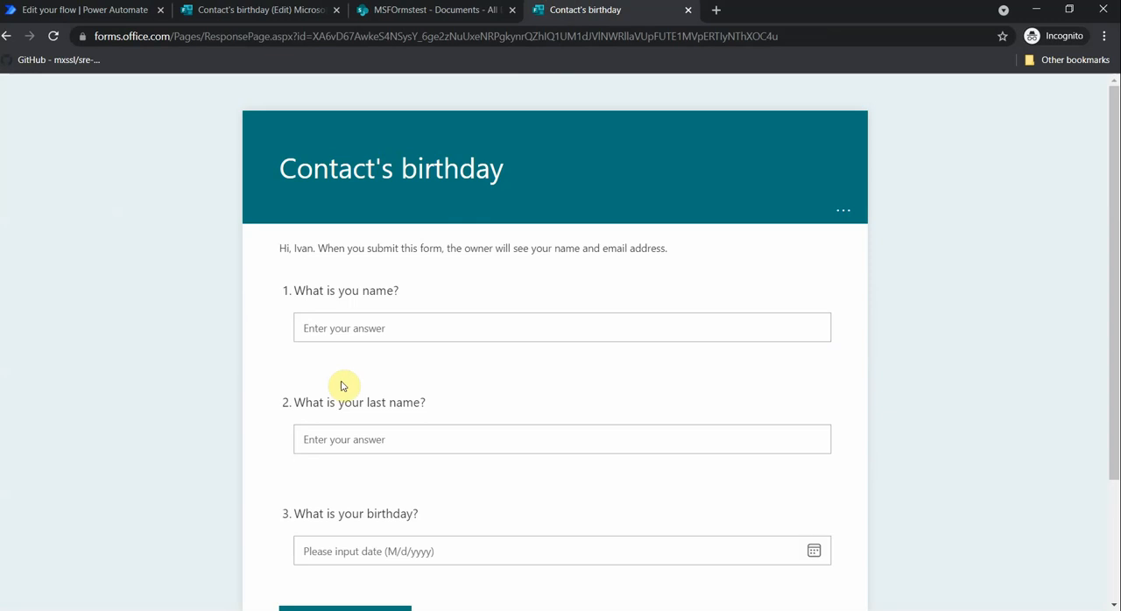
- Fill in the Contact's birthday form with the contact's first name, last name and birthday, and submit the response
{"action": "left_click", "coordinate": [362, 328]}
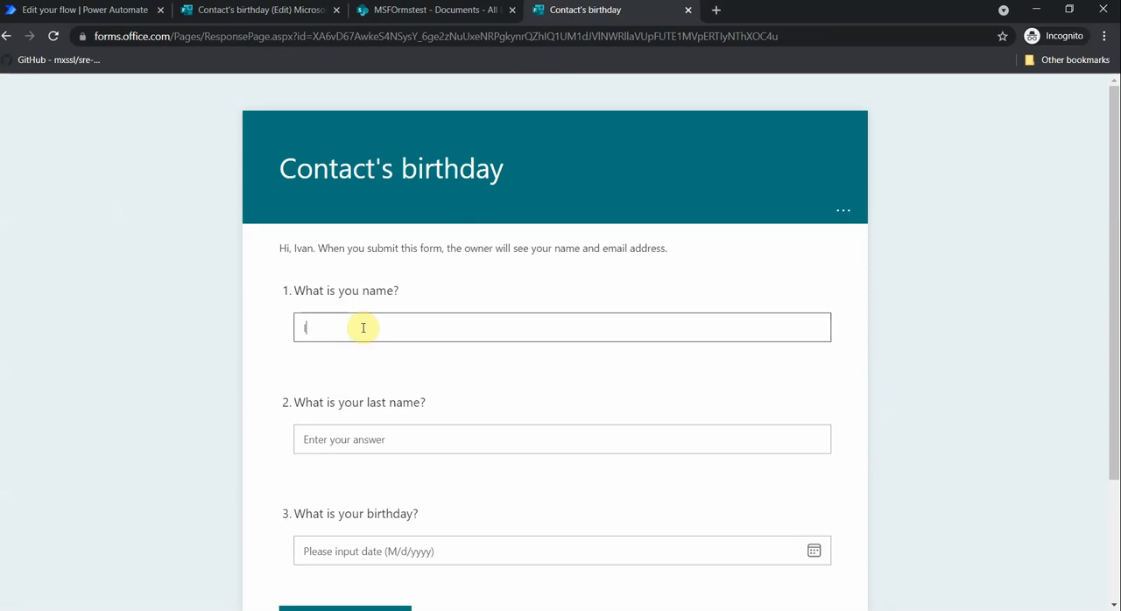
{"action": "scroll", "coordinate": [362, 327], "scroll_direction": "down", "scroll_amount": 2}
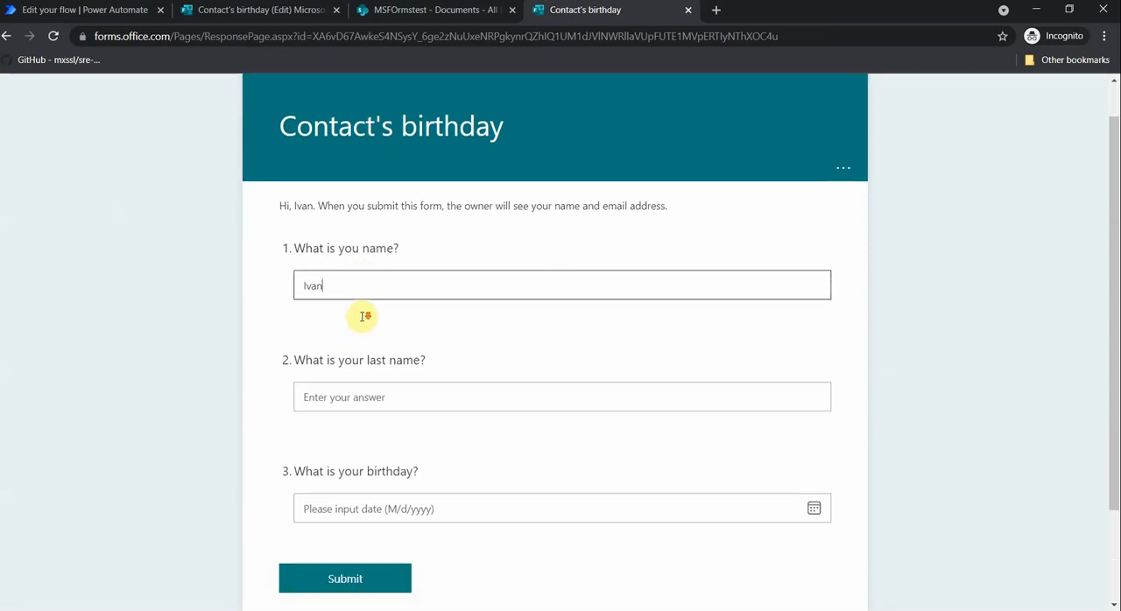
{"action": "left_click", "coordinate": [354, 276]}
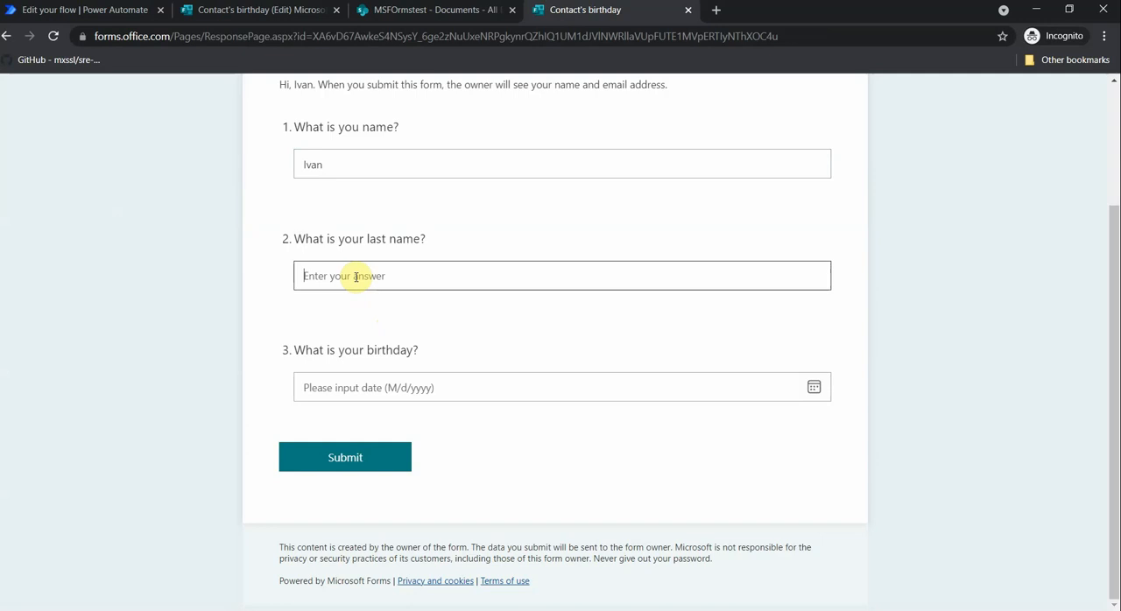
{"action": "type", "text": "Mada"}
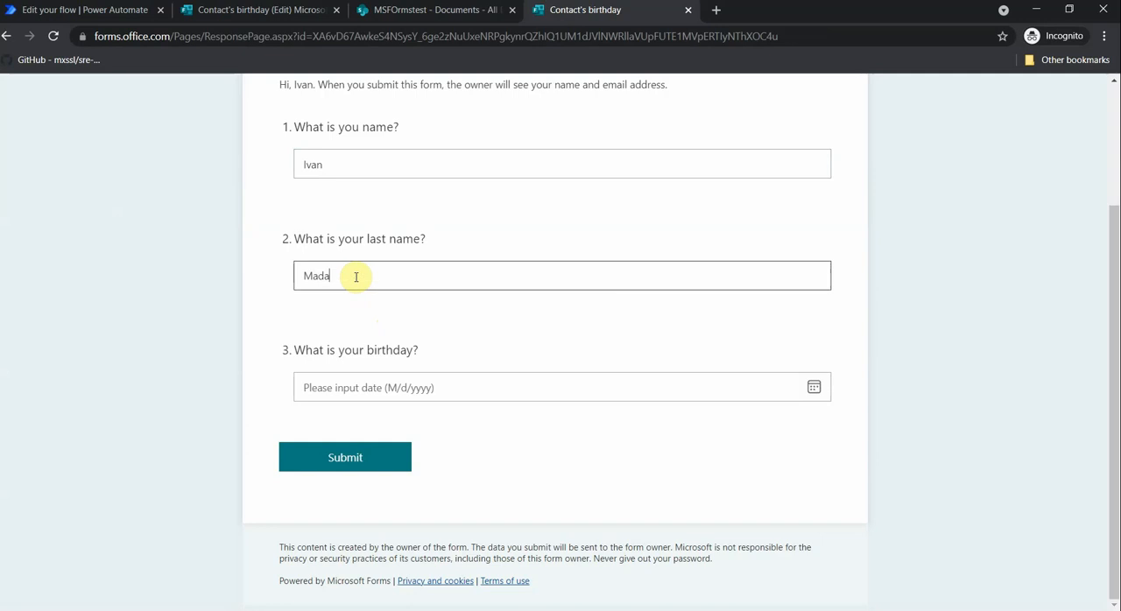
{"action": "type", "text": "lad"}
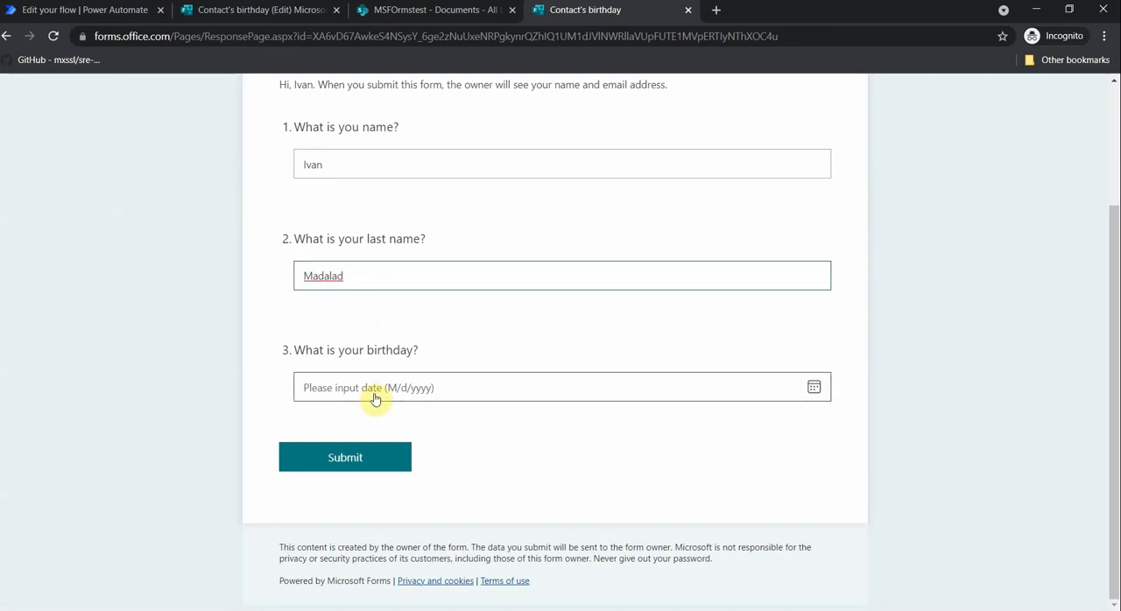
{"action": "left_click", "coordinate": [375, 391]}
{"action": "scroll", "coordinate": [400, 391], "scroll_direction": "down", "scroll_amount": 1}
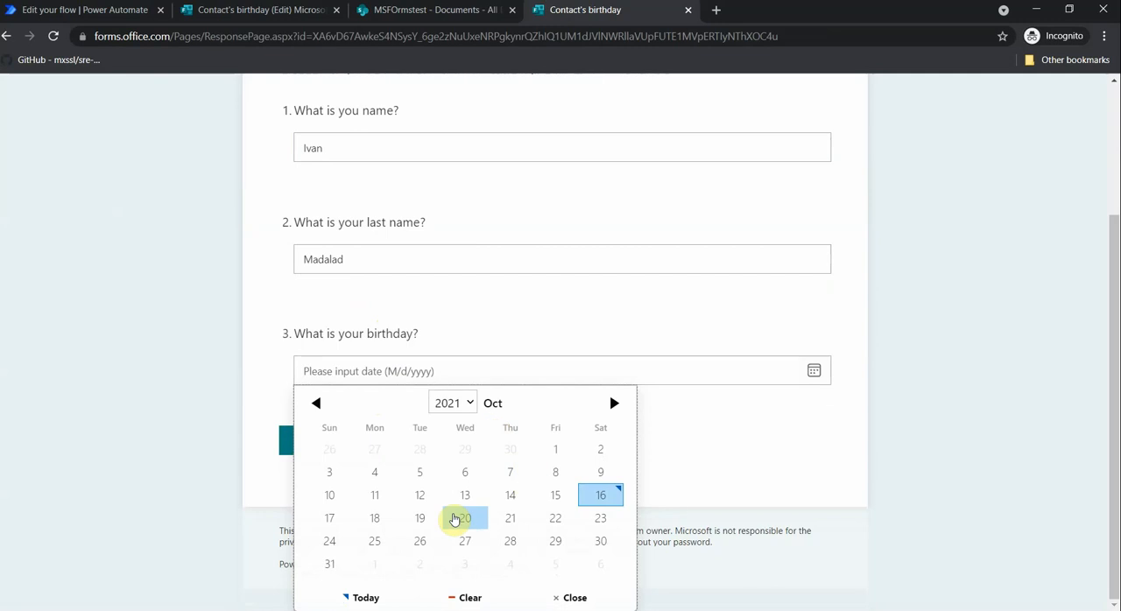
{"action": "left_click", "coordinate": [419, 519]}
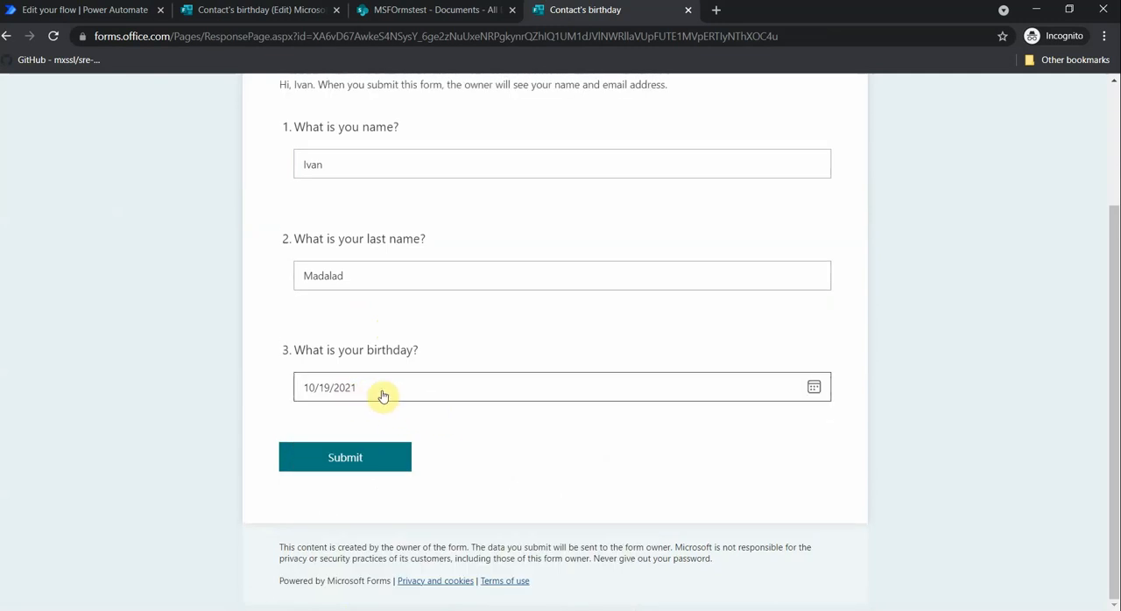
{"action": "left_click", "coordinate": [357, 461]}
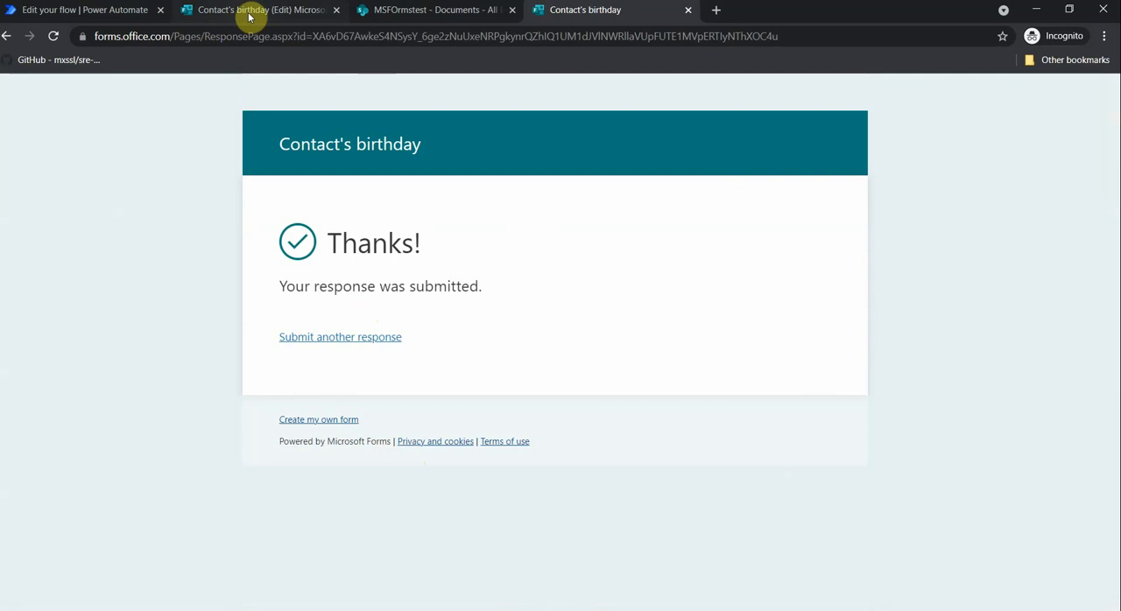
- Open the latest run of the savefromformsttosharepoint flow in Power Automate and examine its error details
{"action": "left_click", "coordinate": [118, 10]}
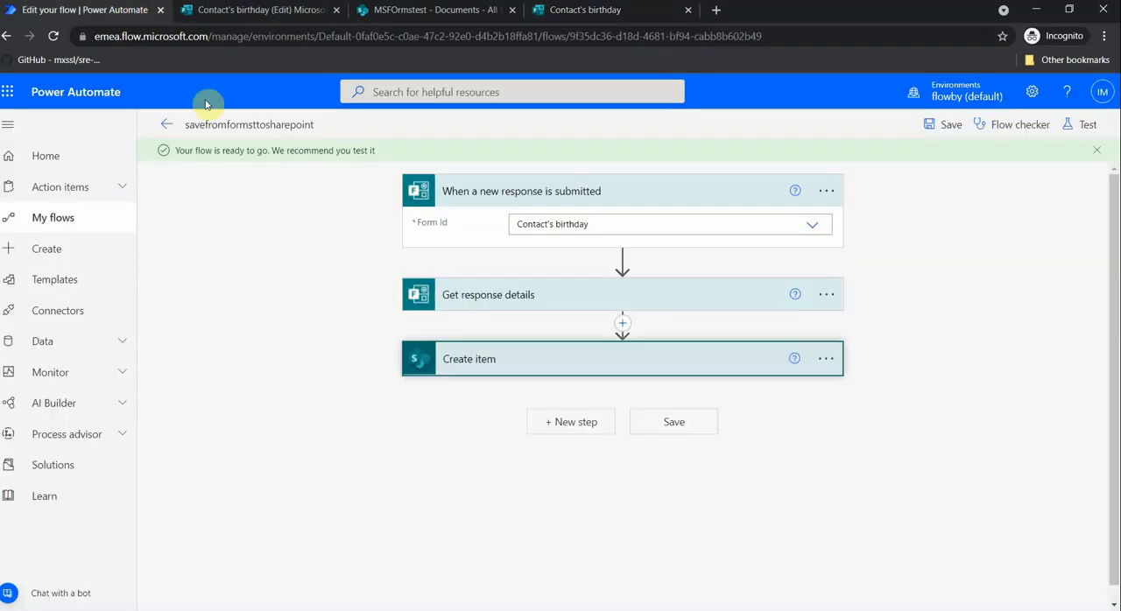
{"action": "left_click", "coordinate": [166, 129]}
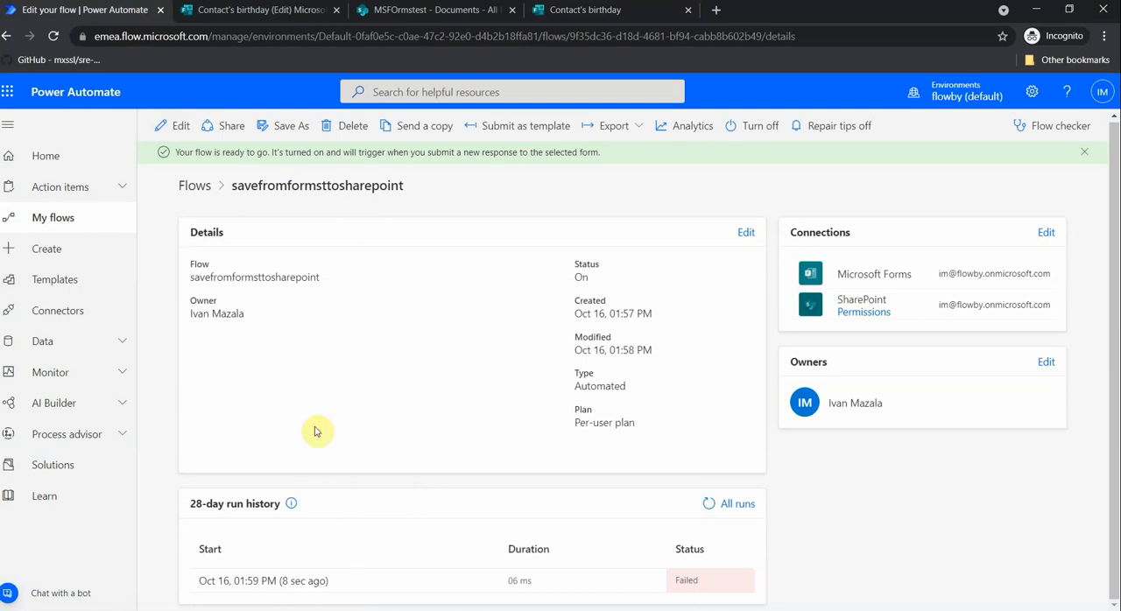
{"action": "left_click", "coordinate": [285, 591]}
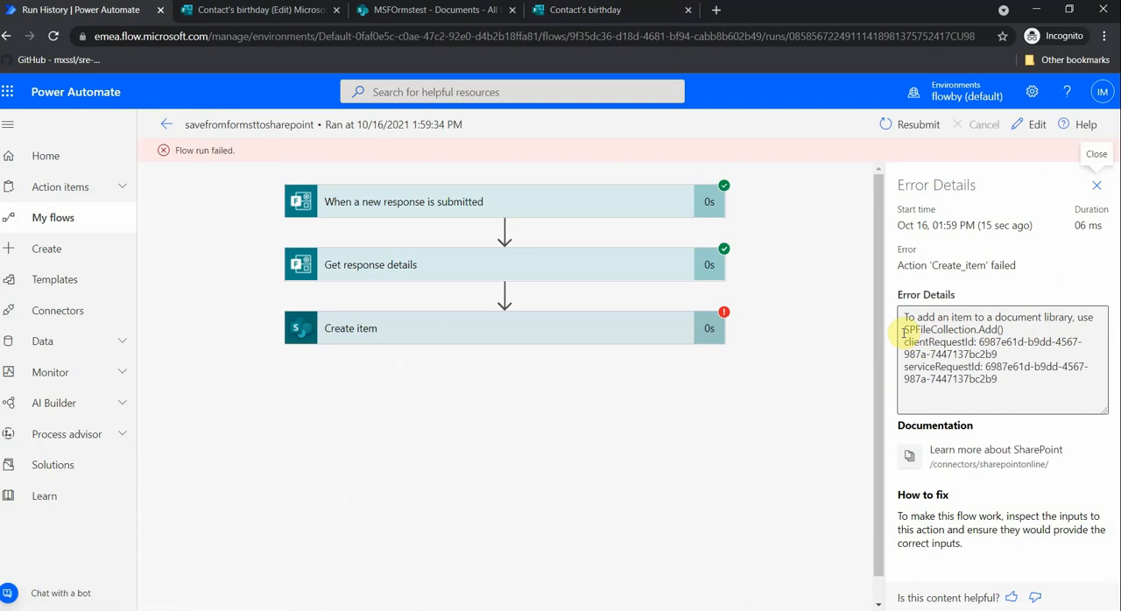
{"action": "left_click_drag", "start_coordinate": [903, 331], "coordinate": [1004, 329]}
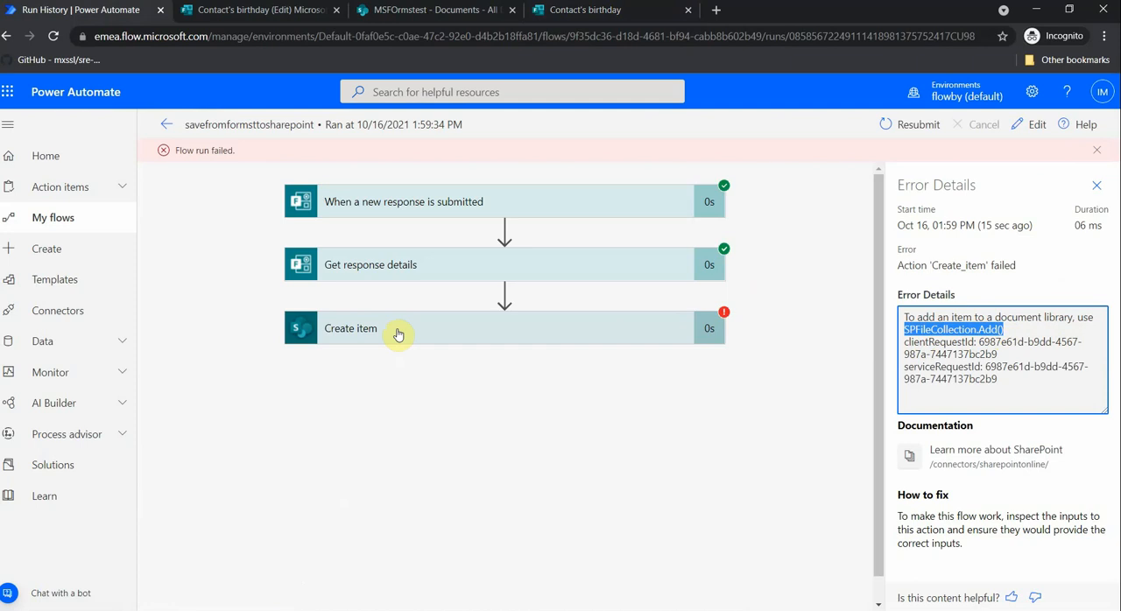
- Examine the inputs and outputs of the Create item action in the flow run
{"action": "left_click", "coordinate": [460, 326]}
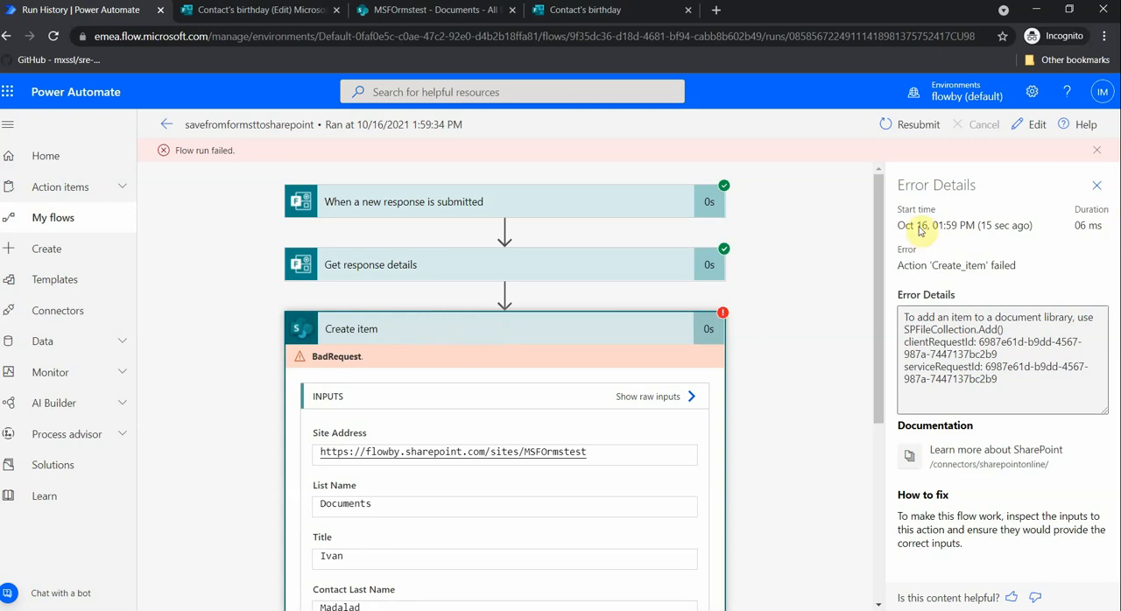
{"action": "scroll", "coordinate": [619, 305], "scroll_direction": "down", "scroll_amount": 3}
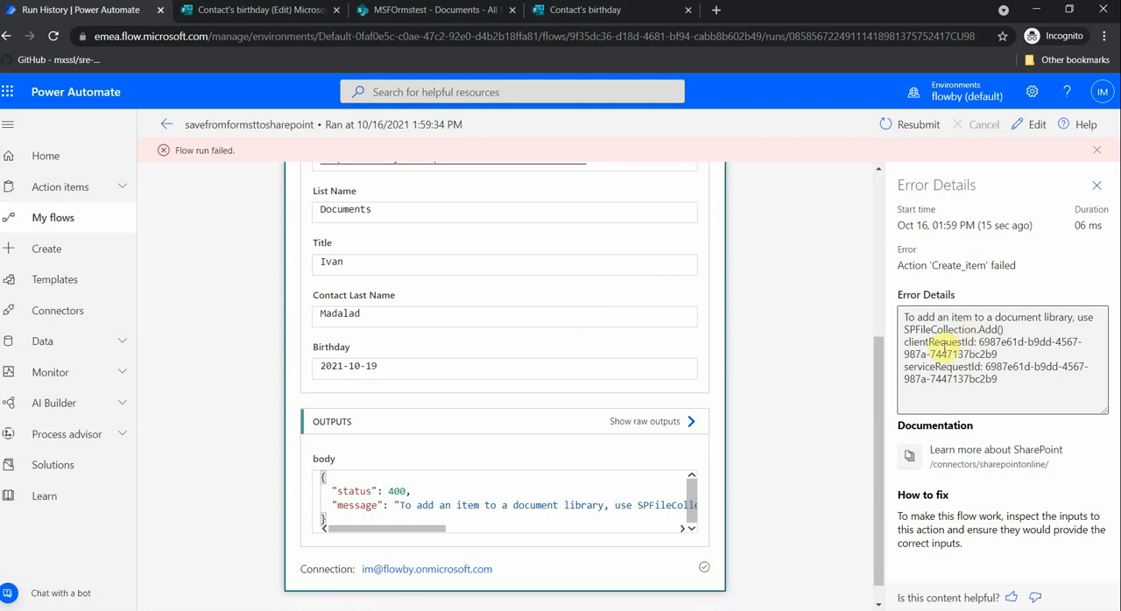
{"action": "scroll", "coordinate": [644, 346], "scroll_direction": "down", "scroll_amount": 1}
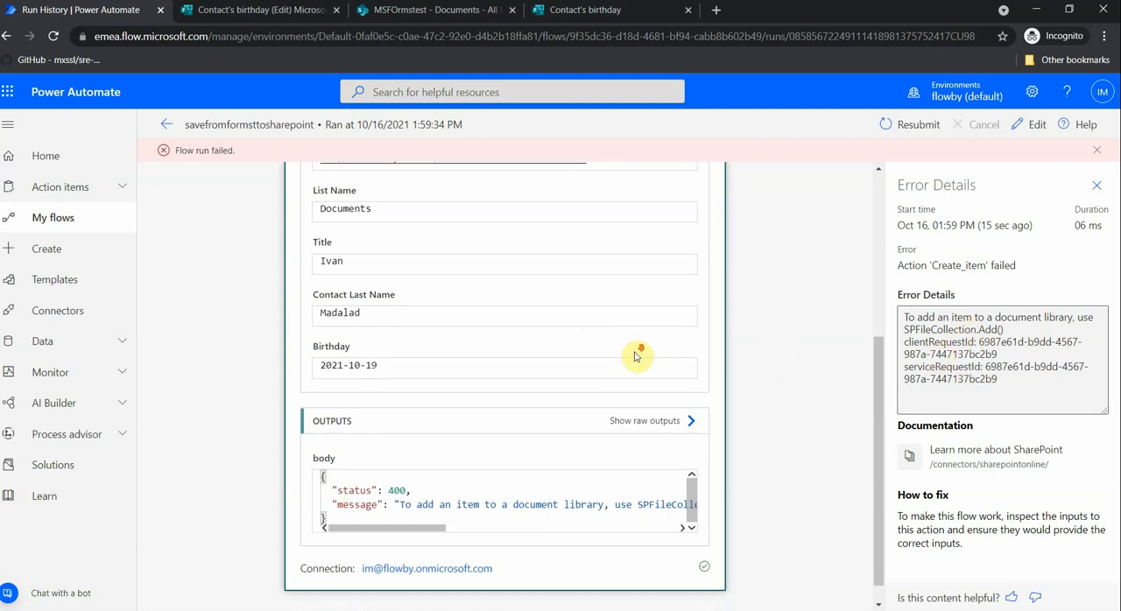
{"action": "scroll", "coordinate": [613, 341], "scroll_direction": "up", "scroll_amount": 5}
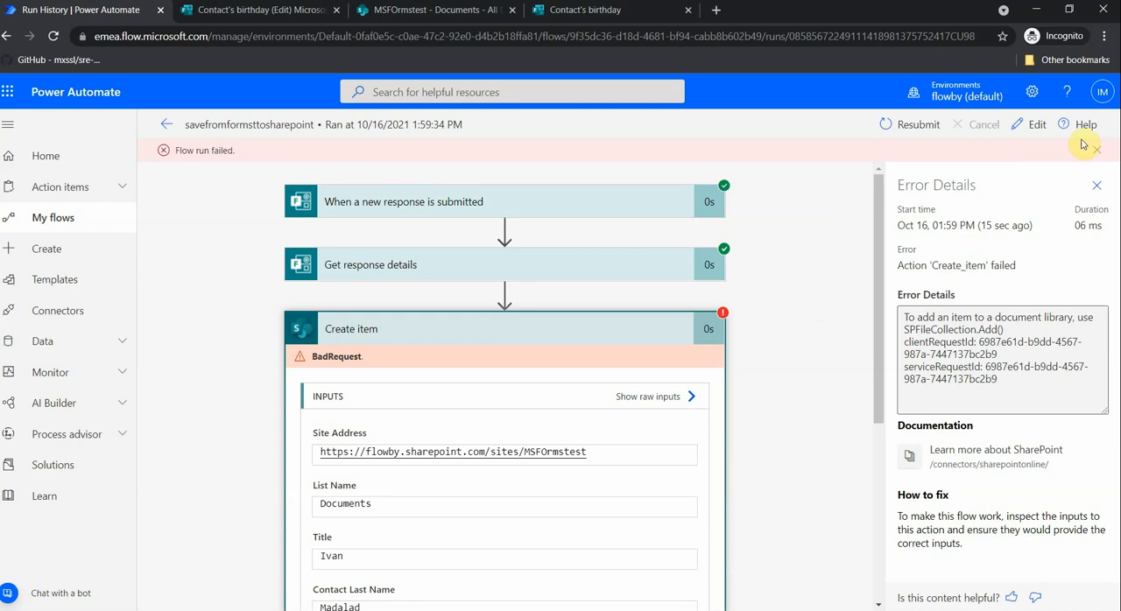
- Open the flow for editing and delete its Create item action
{"action": "left_click", "coordinate": [1037, 132]}
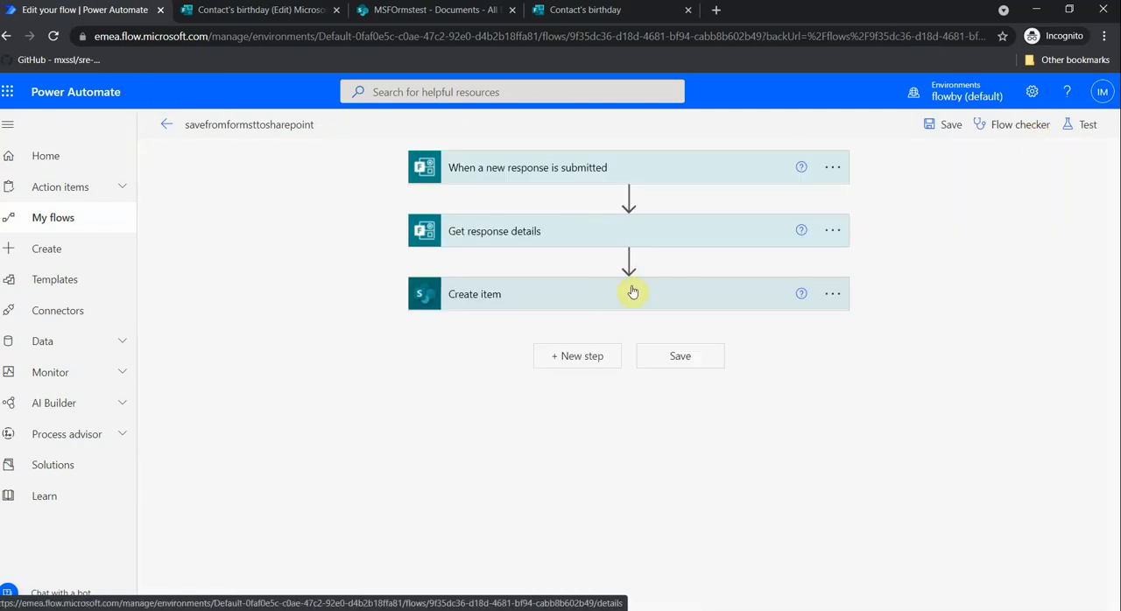
{"action": "left_click", "coordinate": [833, 298]}
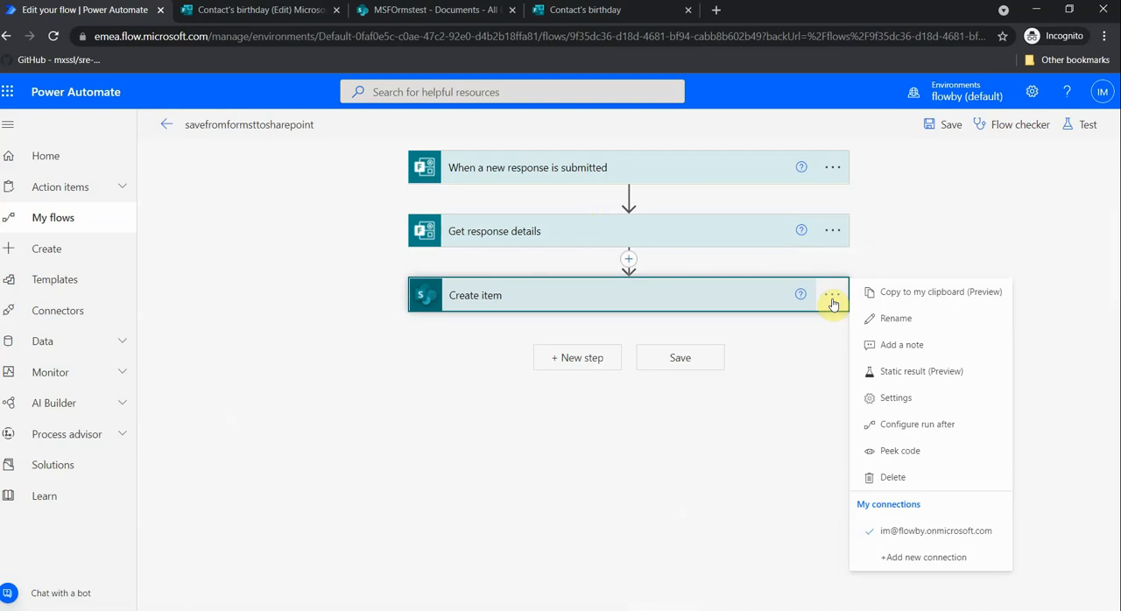
{"action": "left_click", "coordinate": [902, 477]}
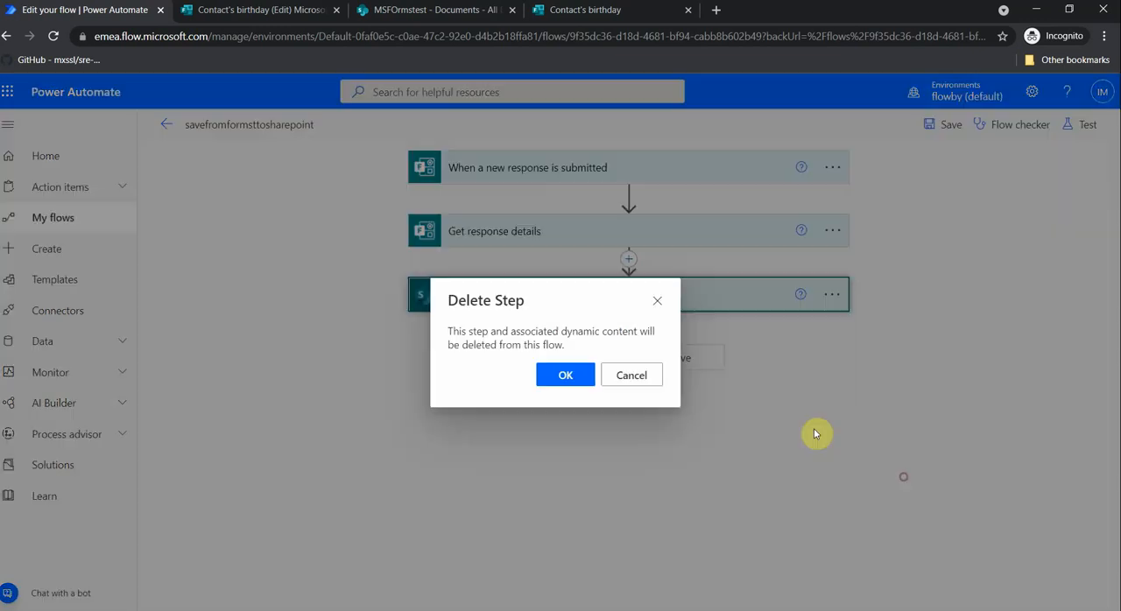
{"action": "left_click", "coordinate": [569, 384]}
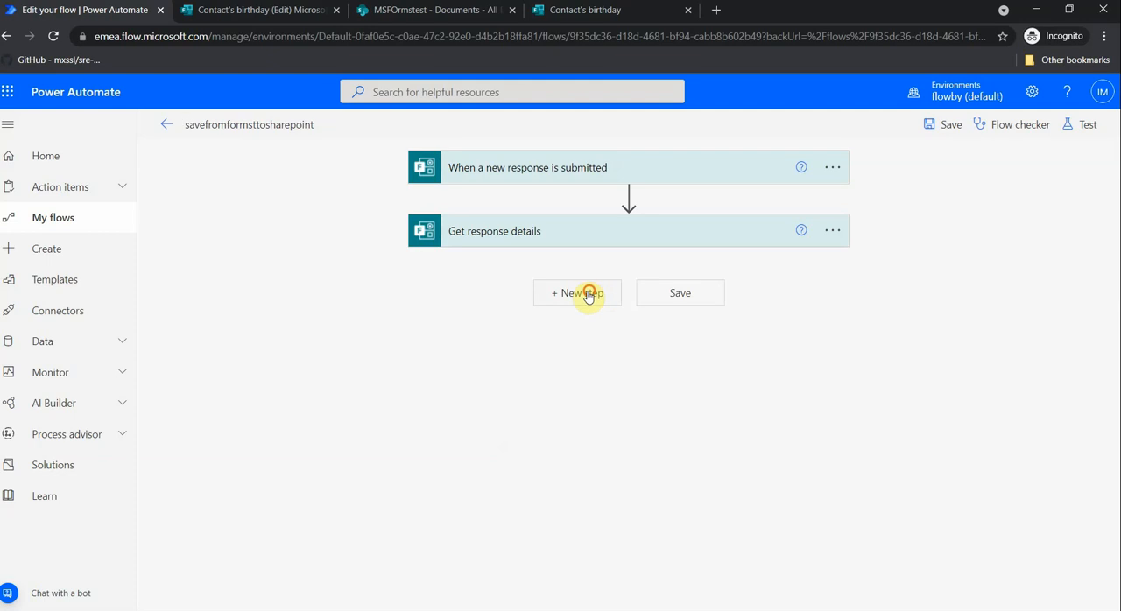
- Add a SharePoint Create file action after Get response details, searching the operations for "sharepoint"
{"action": "left_click", "coordinate": [582, 293]}
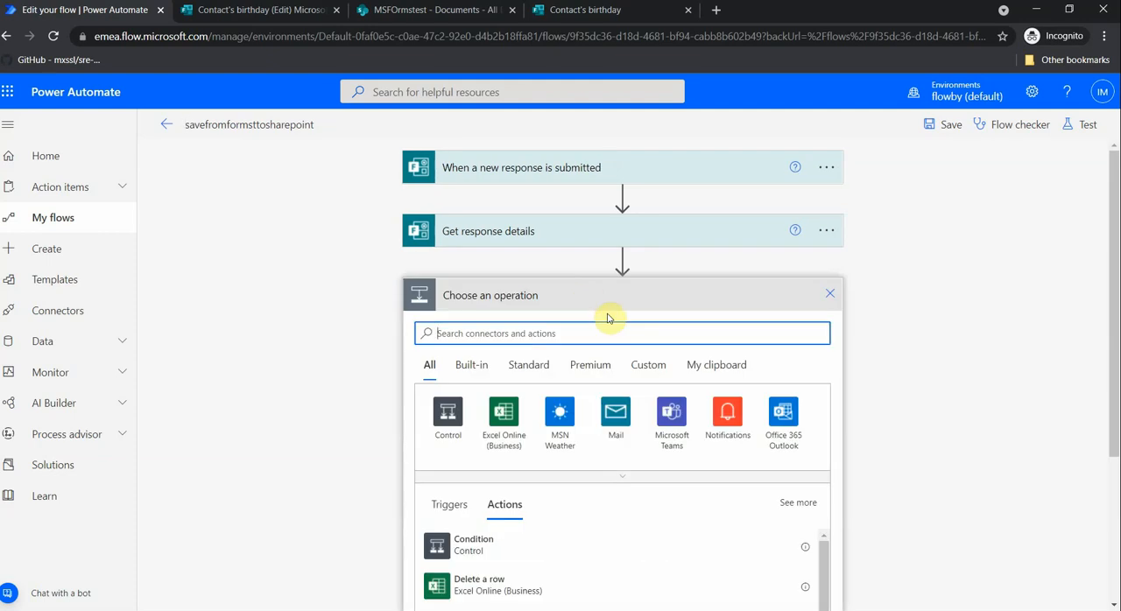
{"action": "type", "text": "share"}
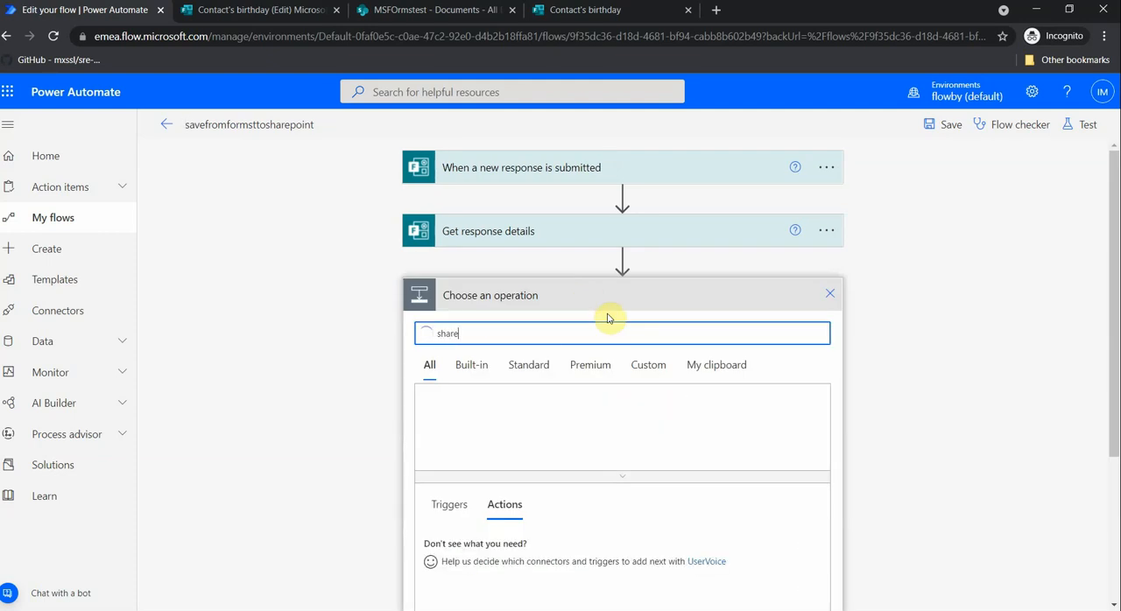
{"action": "type", "text": "point"}
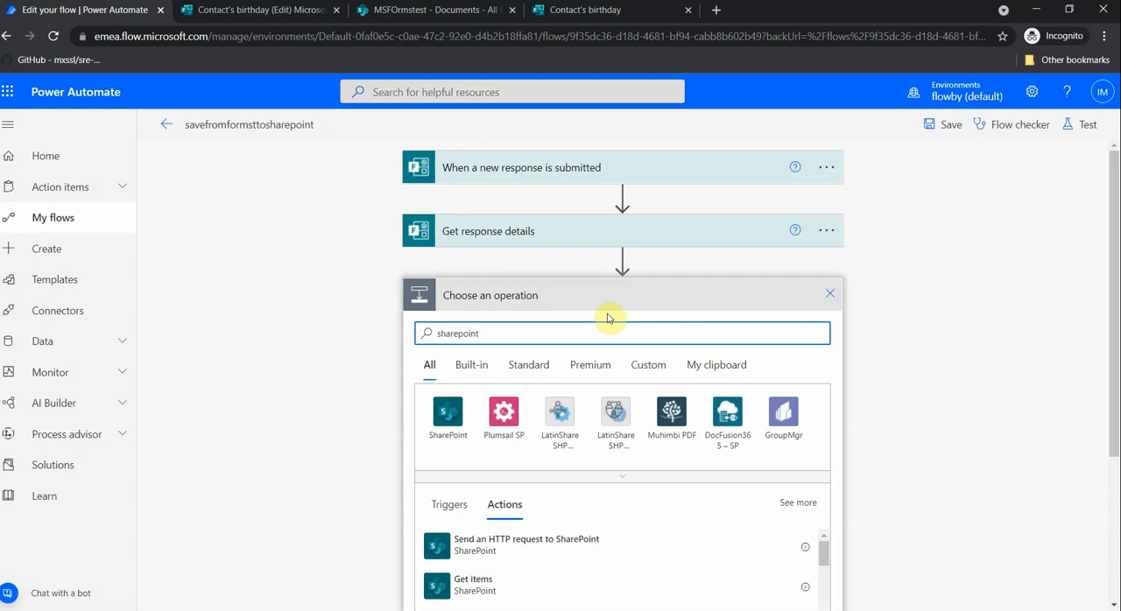
{"action": "scroll", "coordinate": [607, 322], "scroll_direction": "down", "scroll_amount": 5}
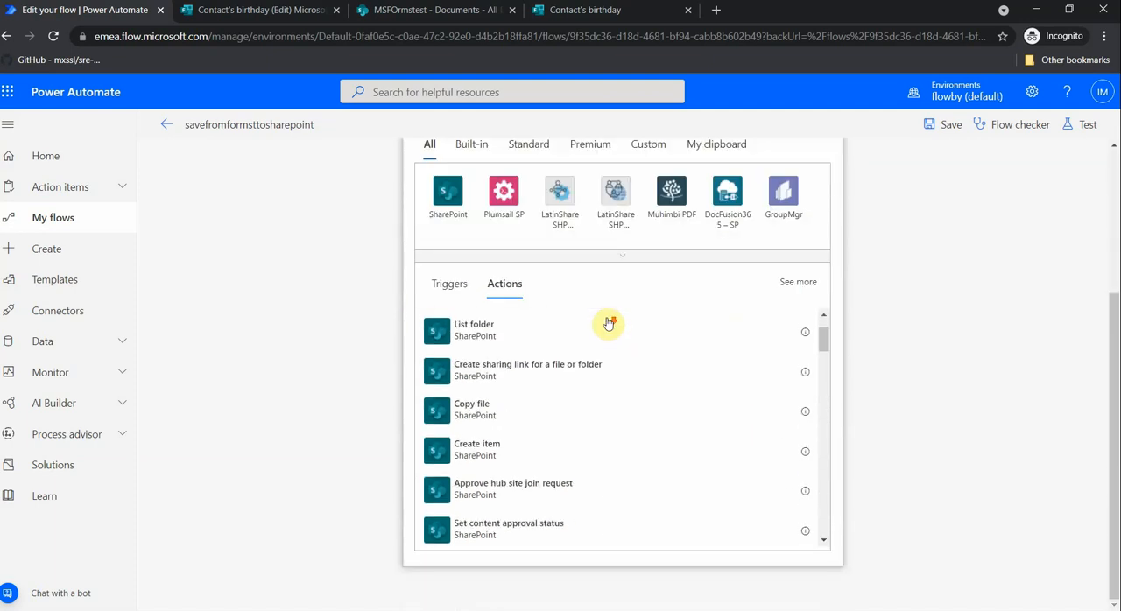
{"action": "scroll", "coordinate": [574, 403], "scroll_direction": "down", "scroll_amount": 1}
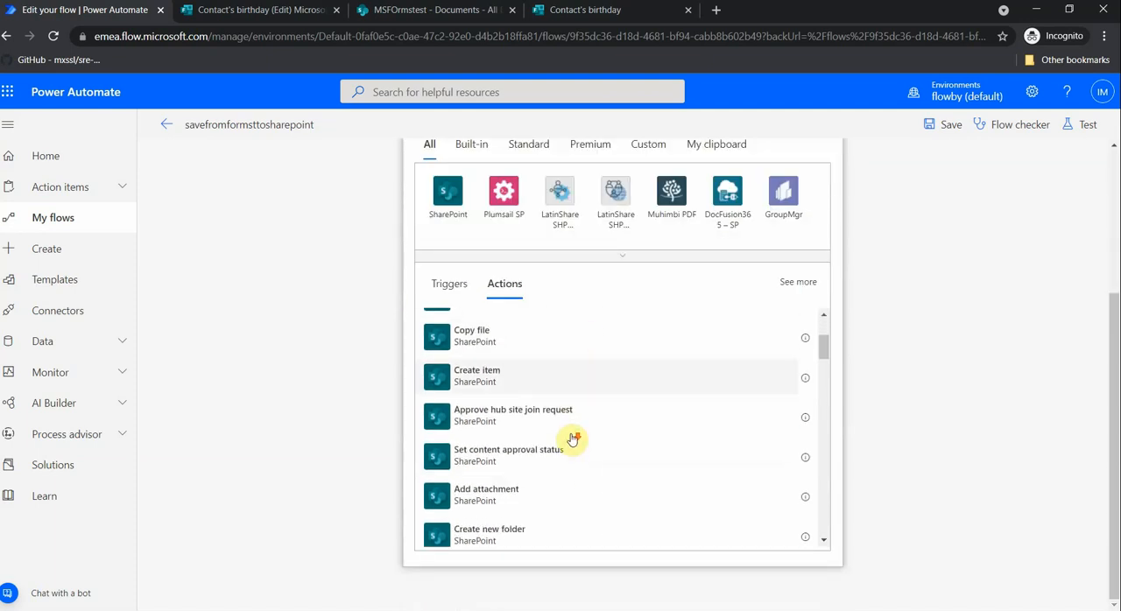
{"action": "scroll", "coordinate": [553, 431], "scroll_direction": "down", "scroll_amount": 2}
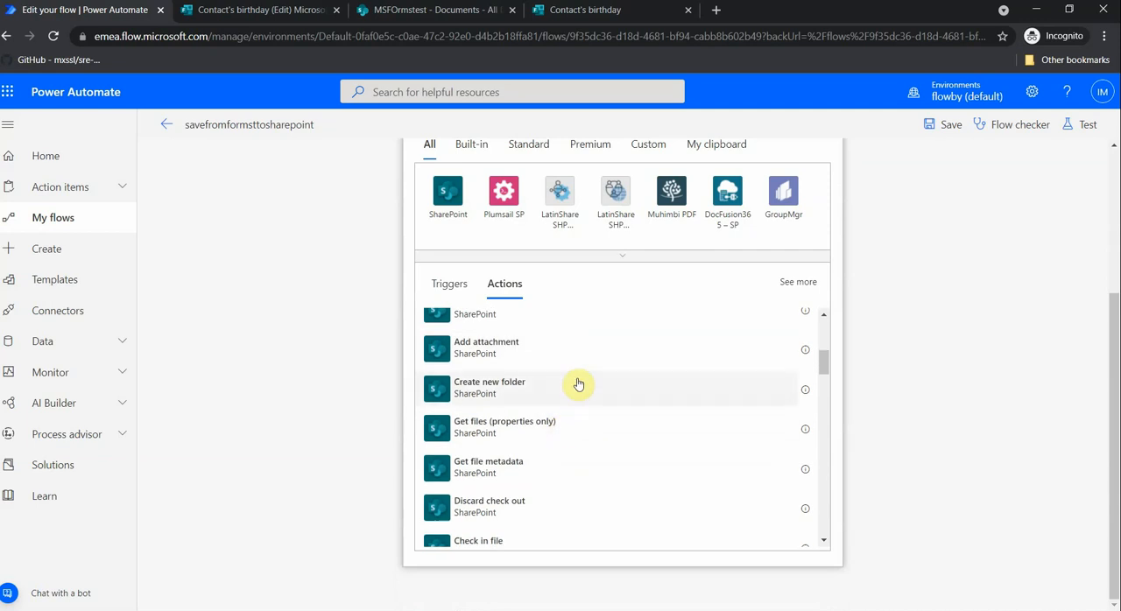
{"action": "scroll", "coordinate": [583, 383], "scroll_direction": "down", "scroll_amount": 1}
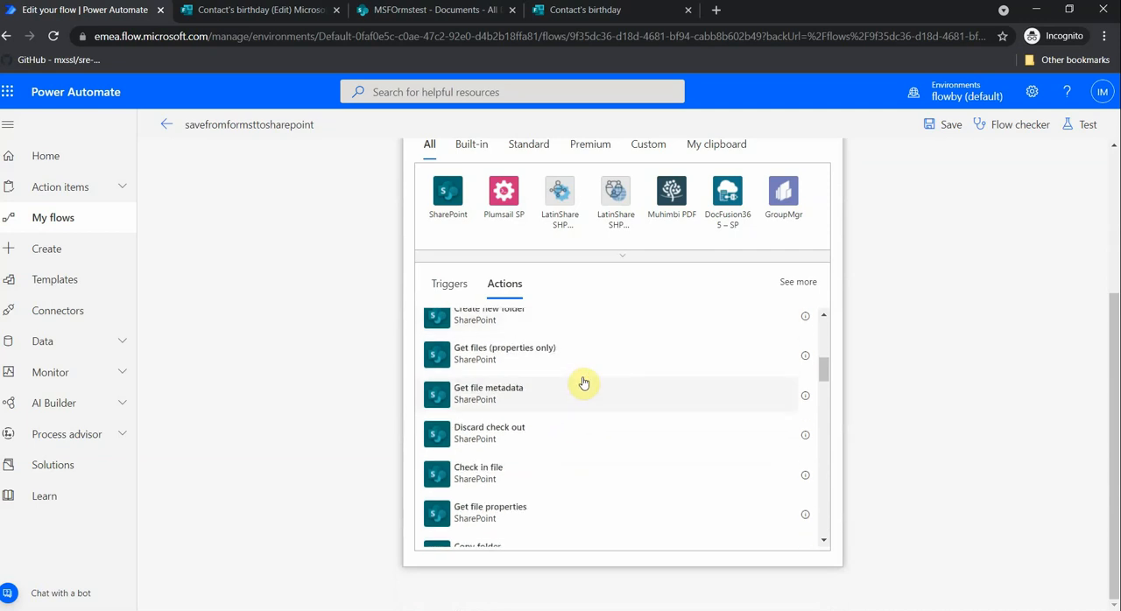
{"action": "scroll", "coordinate": [584, 382], "scroll_direction": "down", "scroll_amount": 1}
{"action": "scroll", "coordinate": [584, 381], "scroll_direction": "down", "scroll_amount": 1}
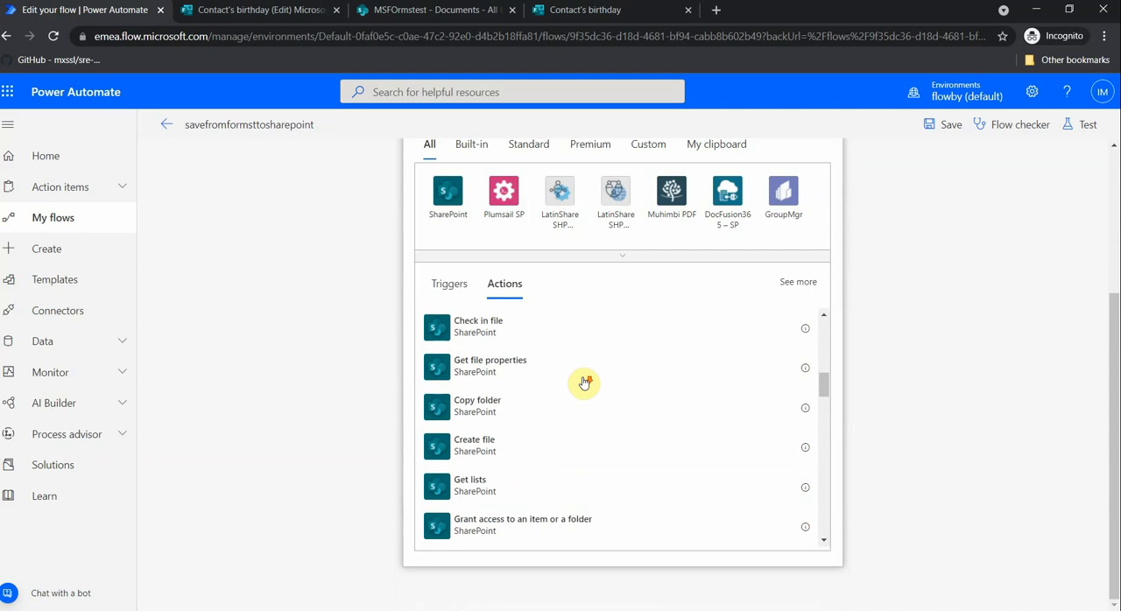
{"action": "left_click", "coordinate": [452, 445]}
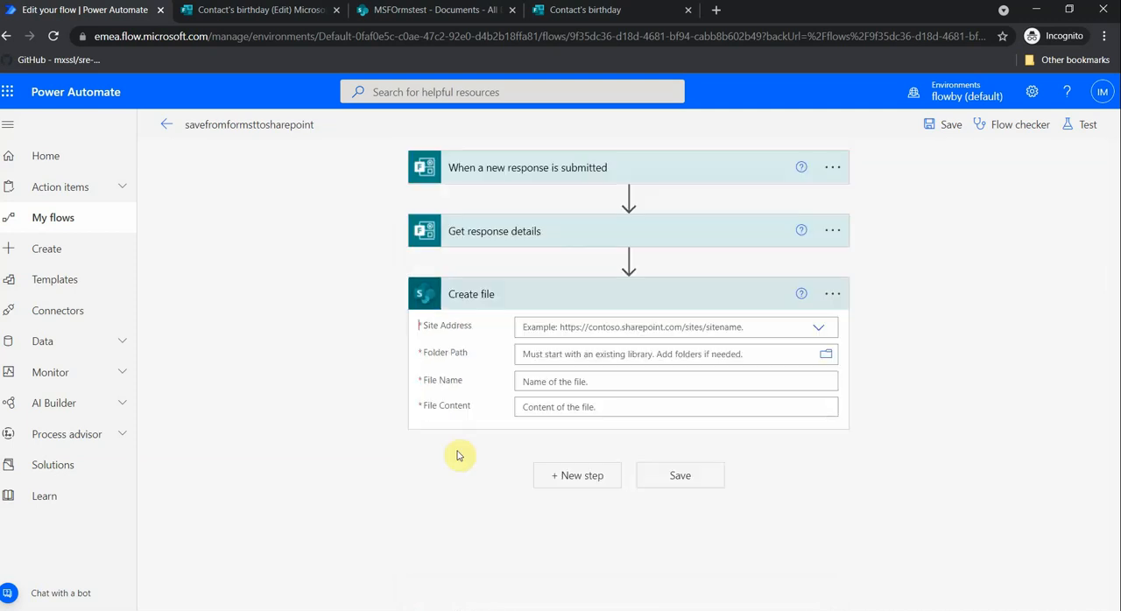
{"action": "left_click", "coordinate": [822, 331]}
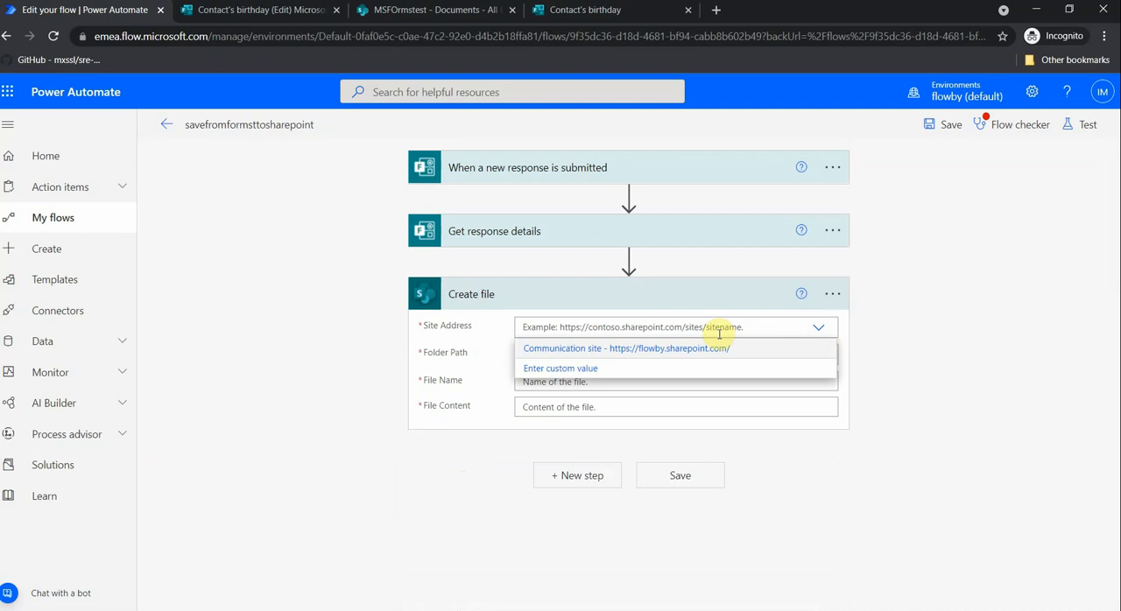
{"action": "left_click", "coordinate": [464, 13]}
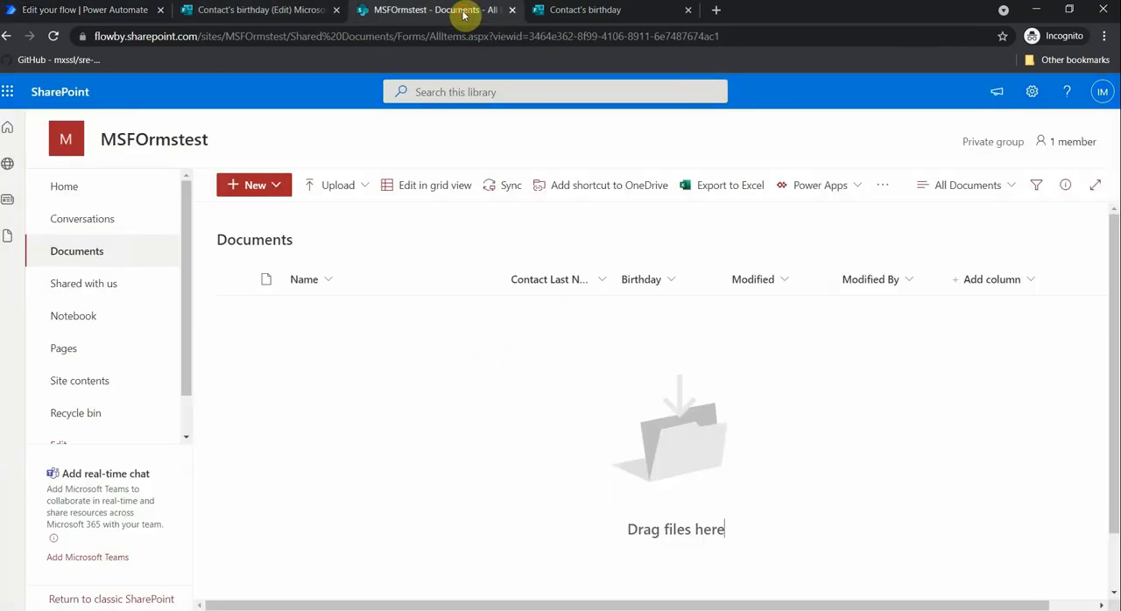
{"action": "left_click_drag", "start_coordinate": [288, 35], "coordinate": [92, 35]}
{"action": "key", "text": "ctrl+c"}
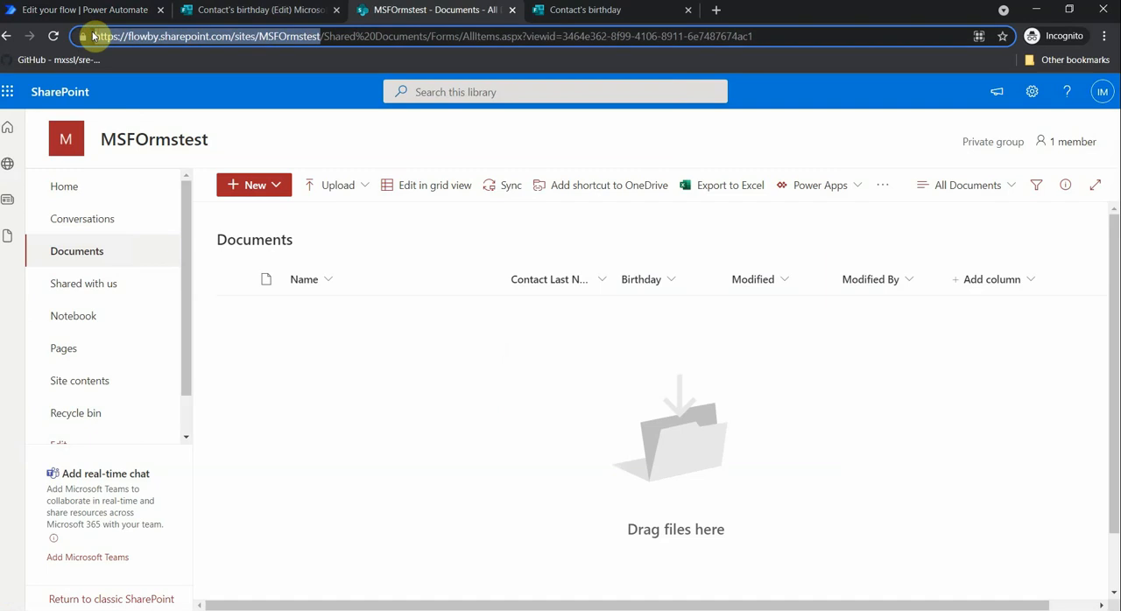
{"action": "left_click", "coordinate": [114, 10]}
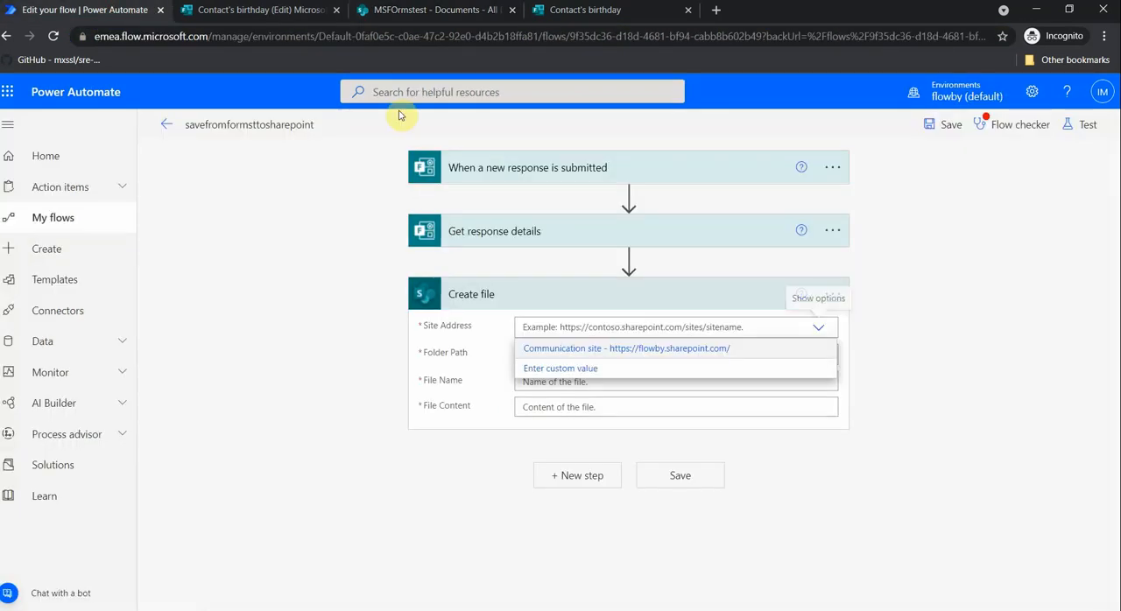
{"action": "left_click", "coordinate": [752, 327]}
{"action": "key", "text": "ctrl+v"}
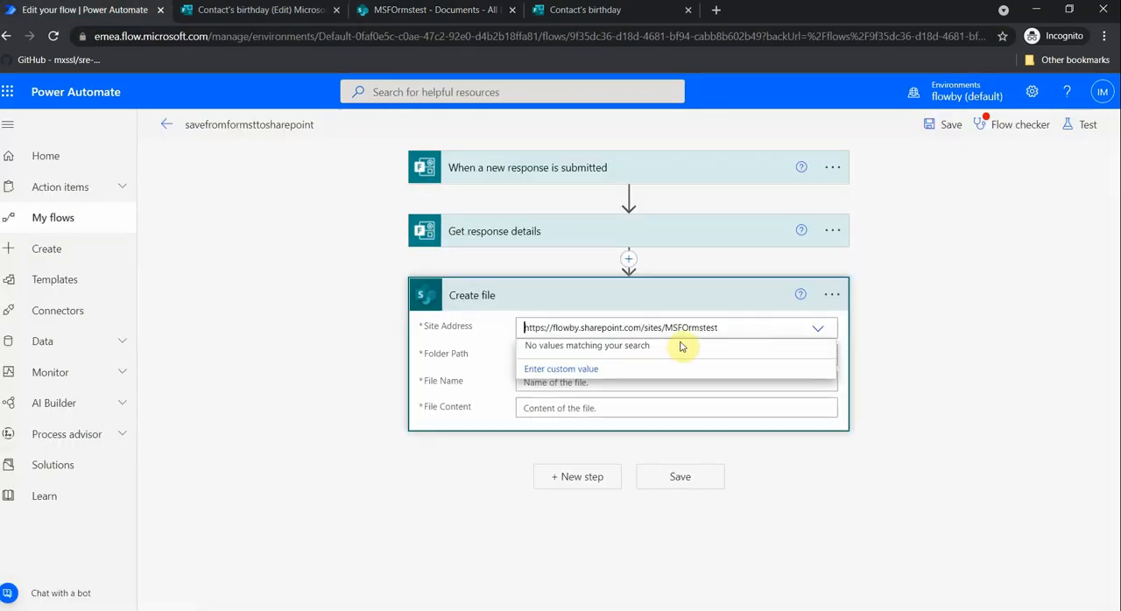
{"action": "left_click", "coordinate": [581, 369]}
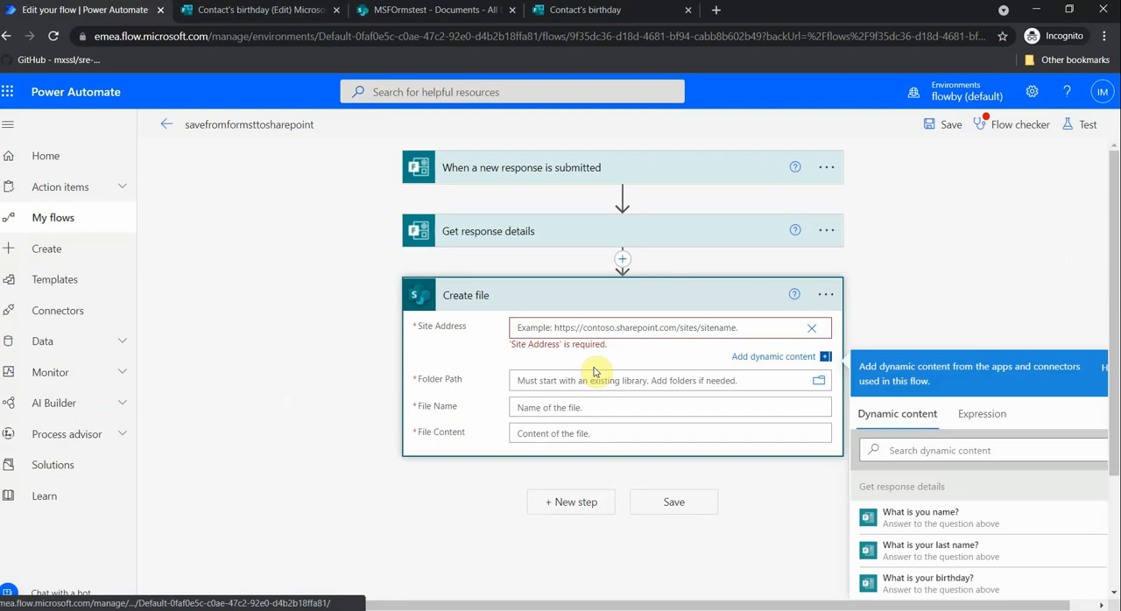
{"action": "left_click", "coordinate": [813, 335]}
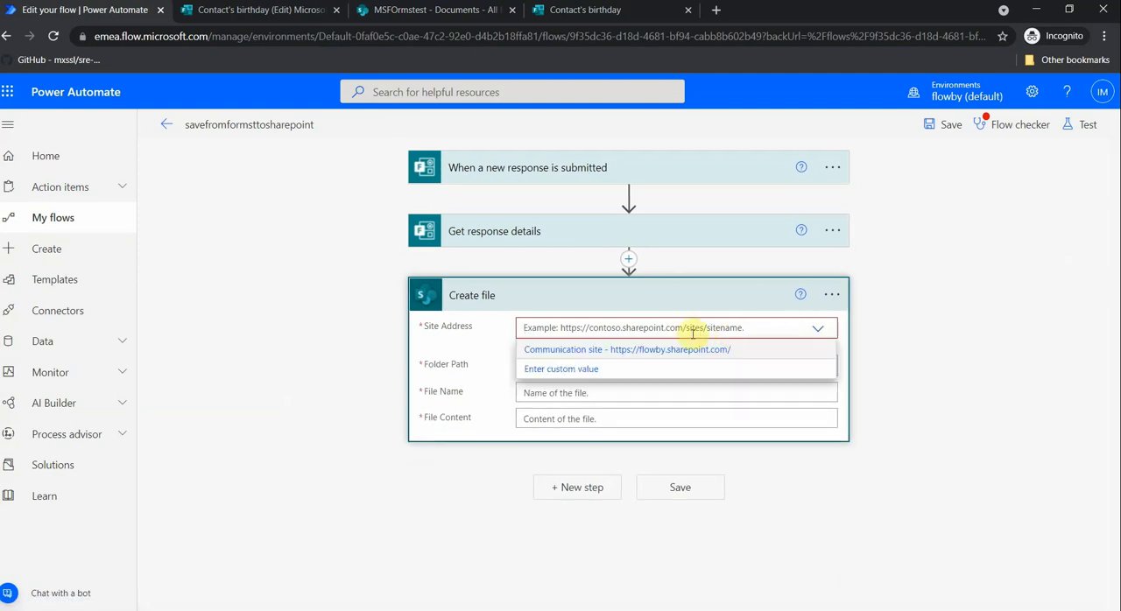
{"action": "left_click", "coordinate": [588, 372]}
{"action": "type", "text": "https://flowby.sharepoint.com/sites/MSFormstest"}
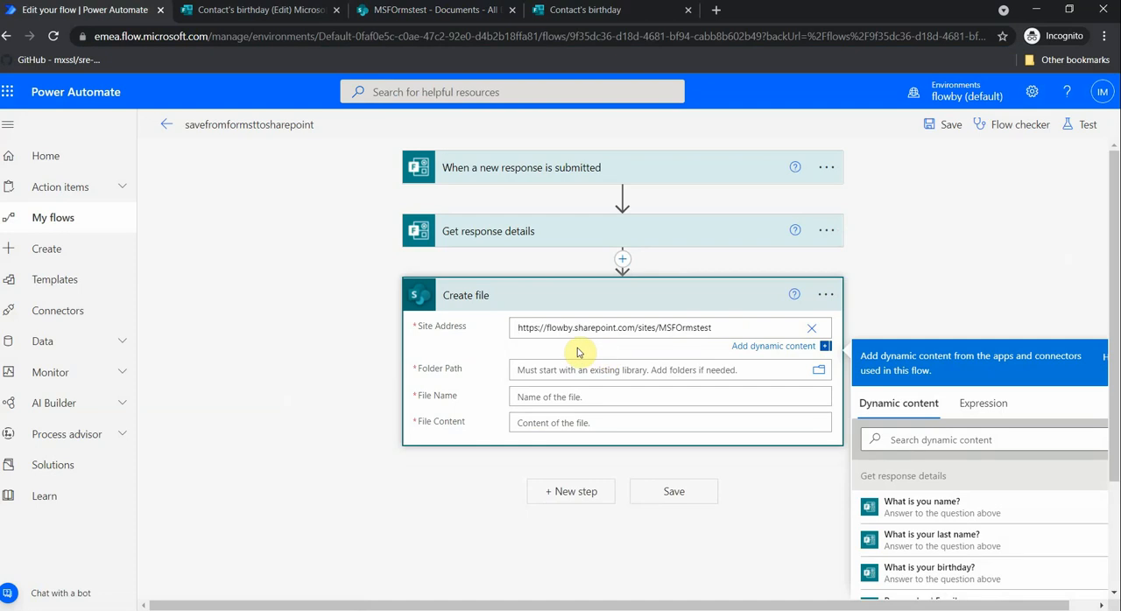
{"action": "left_click", "coordinate": [563, 375]}
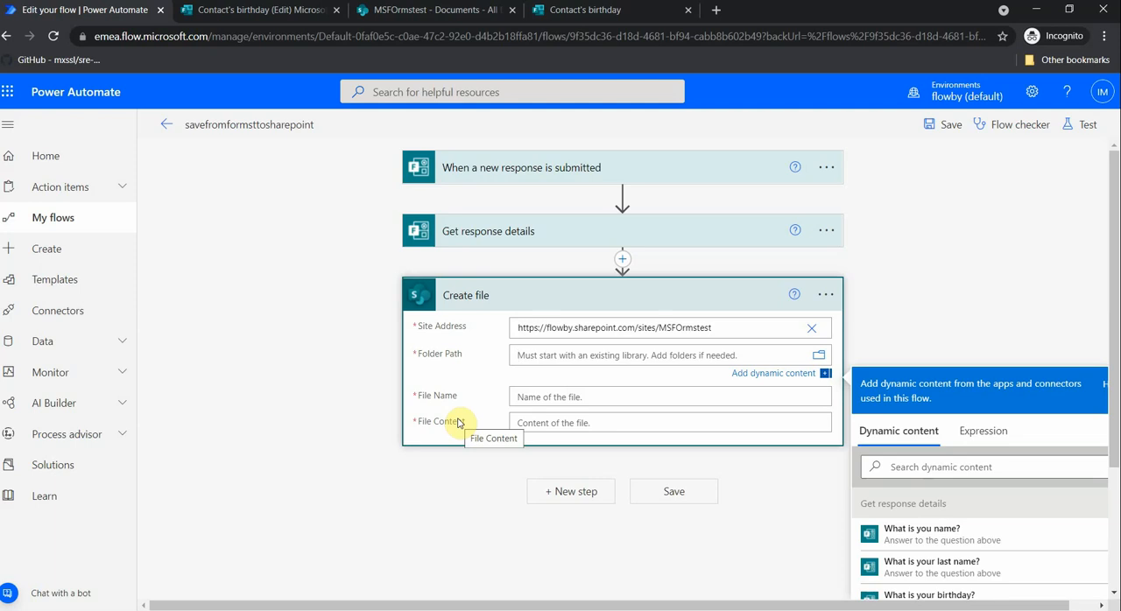
- Delete the Create file action from the flow
{"action": "left_click", "coordinate": [828, 298]}
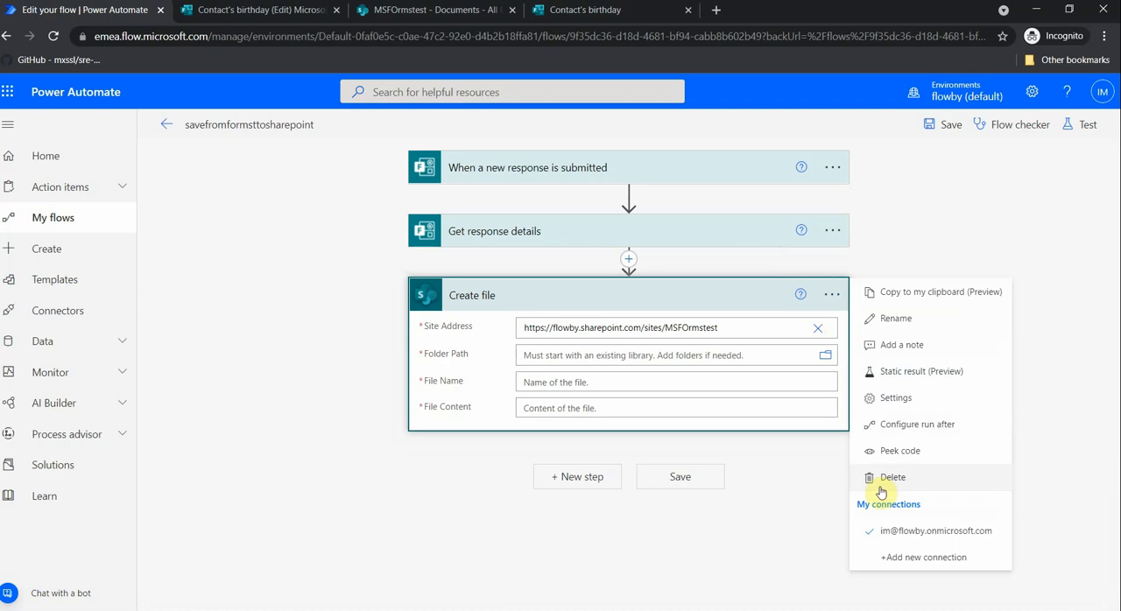
{"action": "left_click", "coordinate": [881, 483]}
{"action": "left_click", "coordinate": [565, 376]}
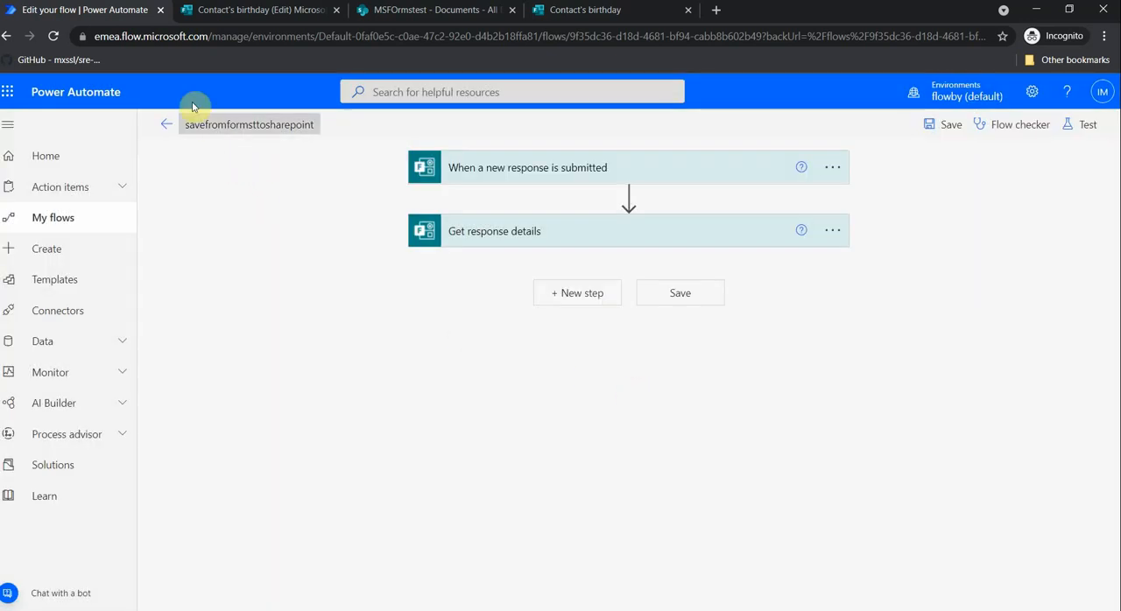
- Create a blank list named Birthday from the site contents of the MSFOrmstest SharePoint site
{"action": "left_click", "coordinate": [486, 12]}
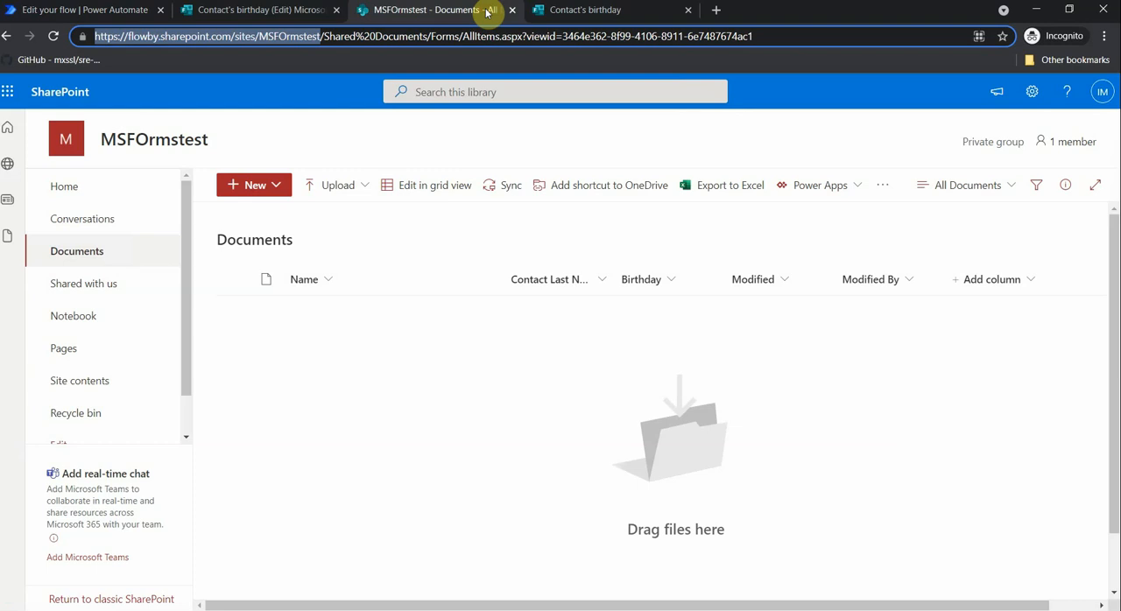
{"action": "left_click", "coordinate": [98, 382]}
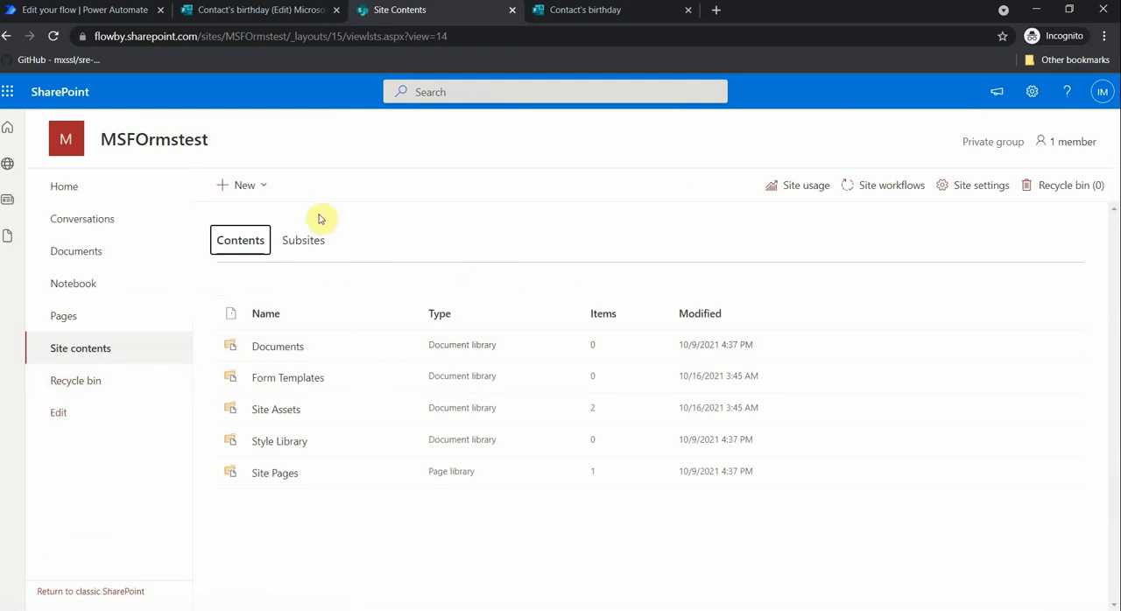
{"action": "left_click", "coordinate": [263, 186]}
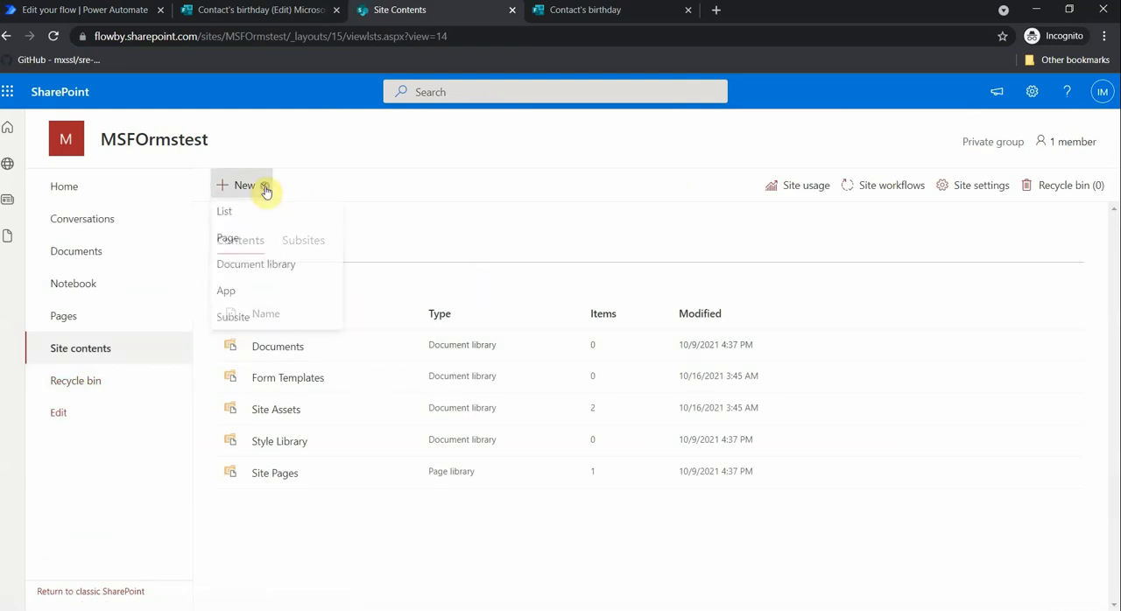
{"action": "left_click", "coordinate": [221, 219]}
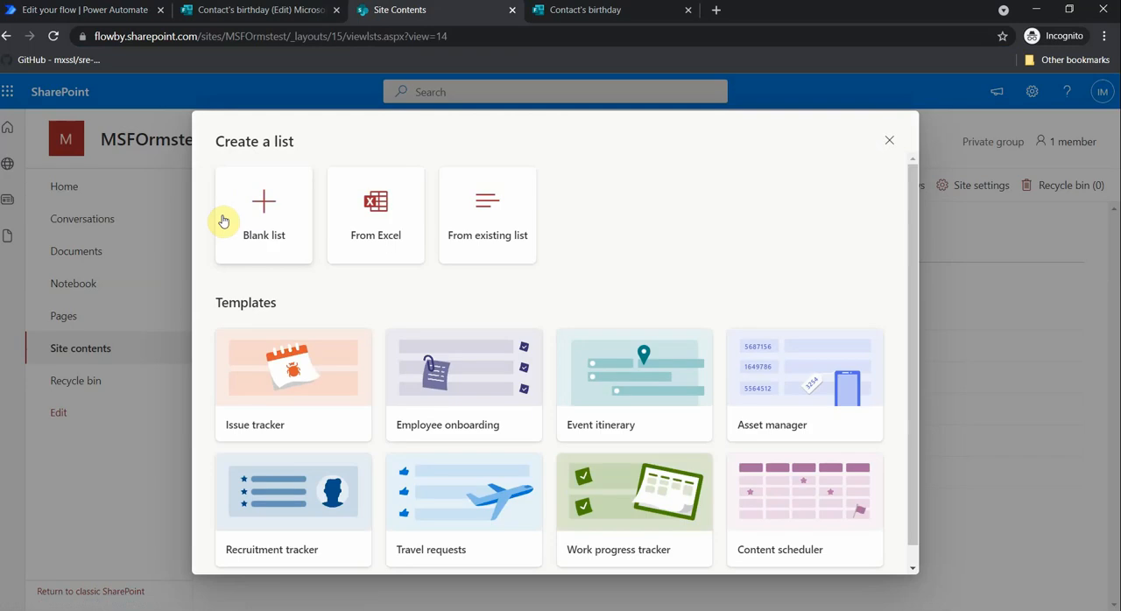
{"action": "left_click", "coordinate": [270, 218]}
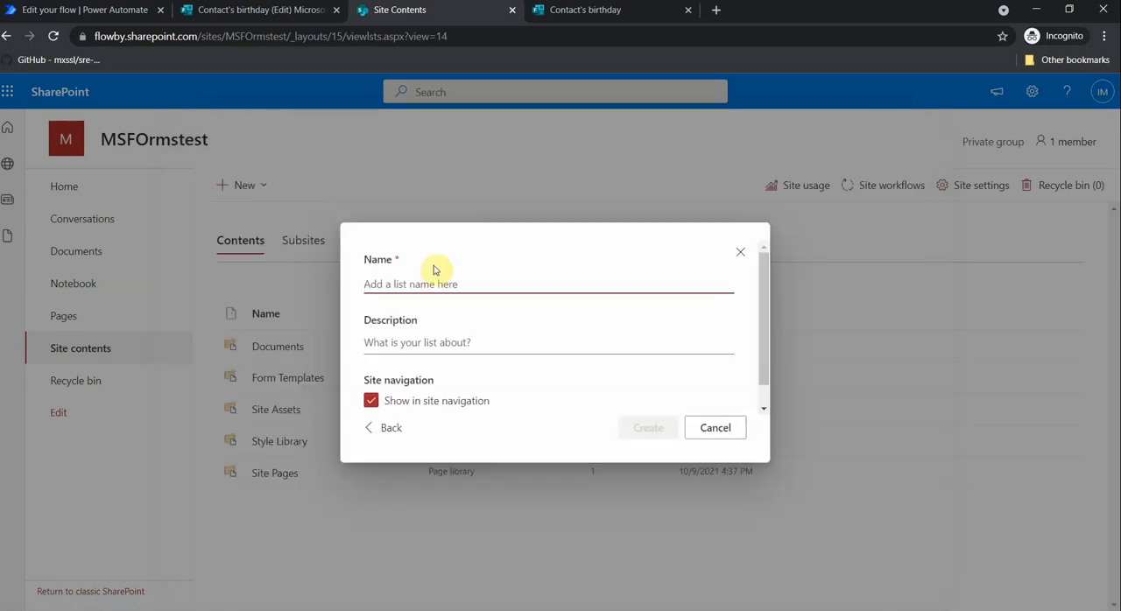
{"action": "type", "text": "Birthday"}
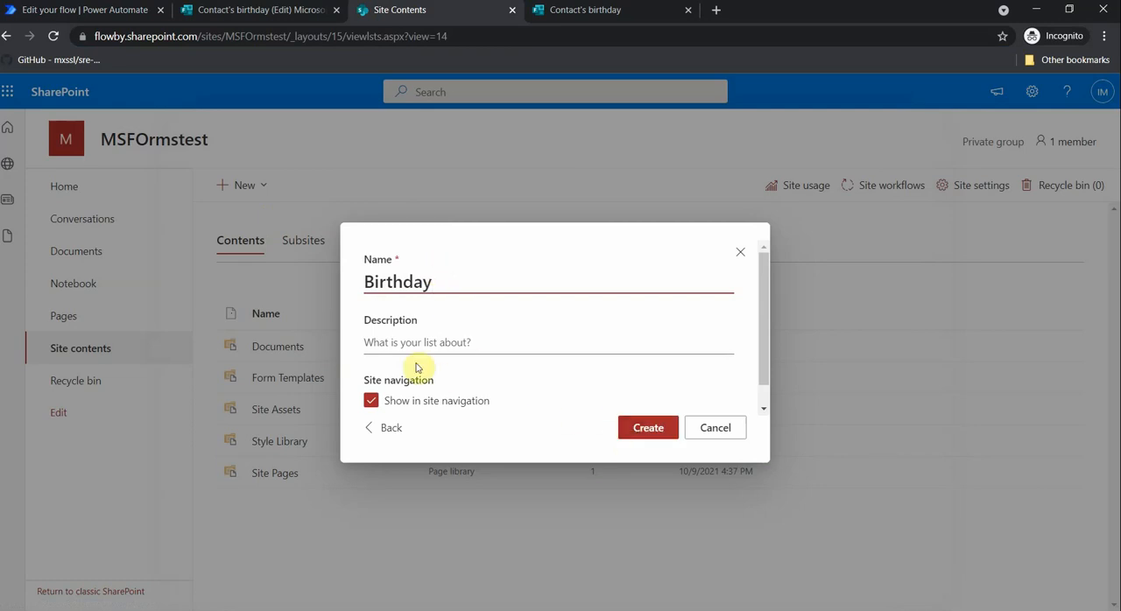
{"action": "left_click", "coordinate": [646, 431]}
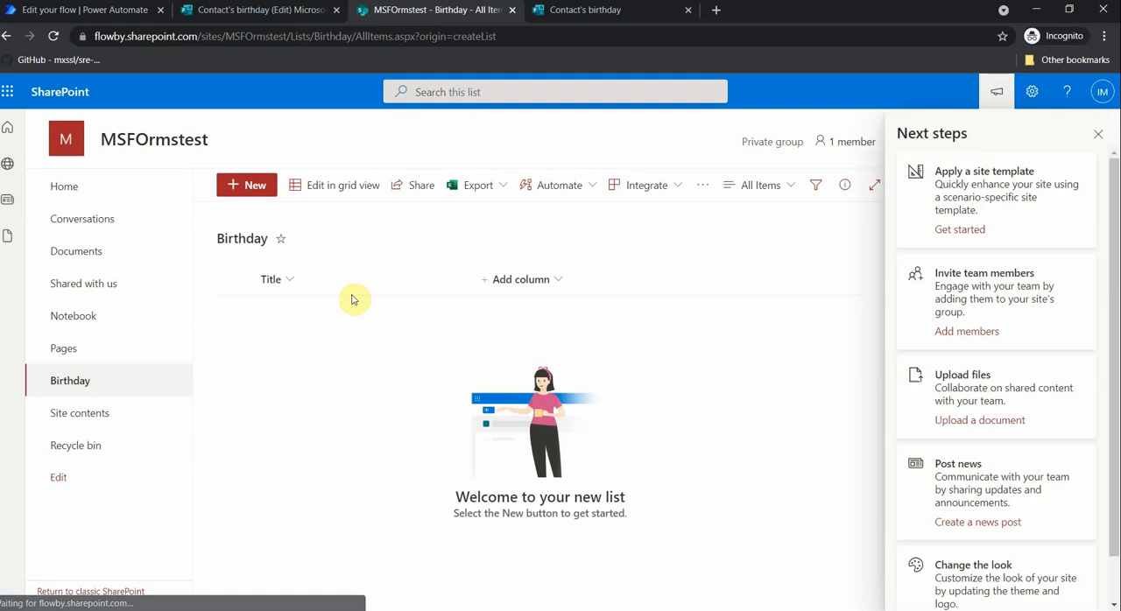
- Rename the Birthday list's Title column to FirstName
{"action": "left_click", "coordinate": [291, 286]}
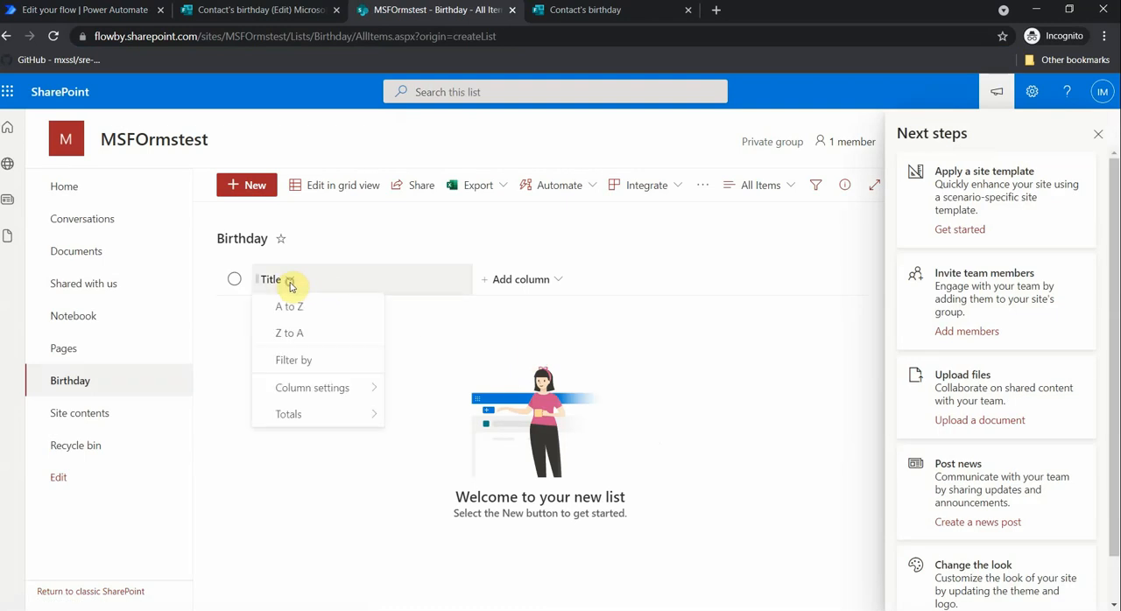
{"action": "mouse_move", "coordinate": [324, 396]}
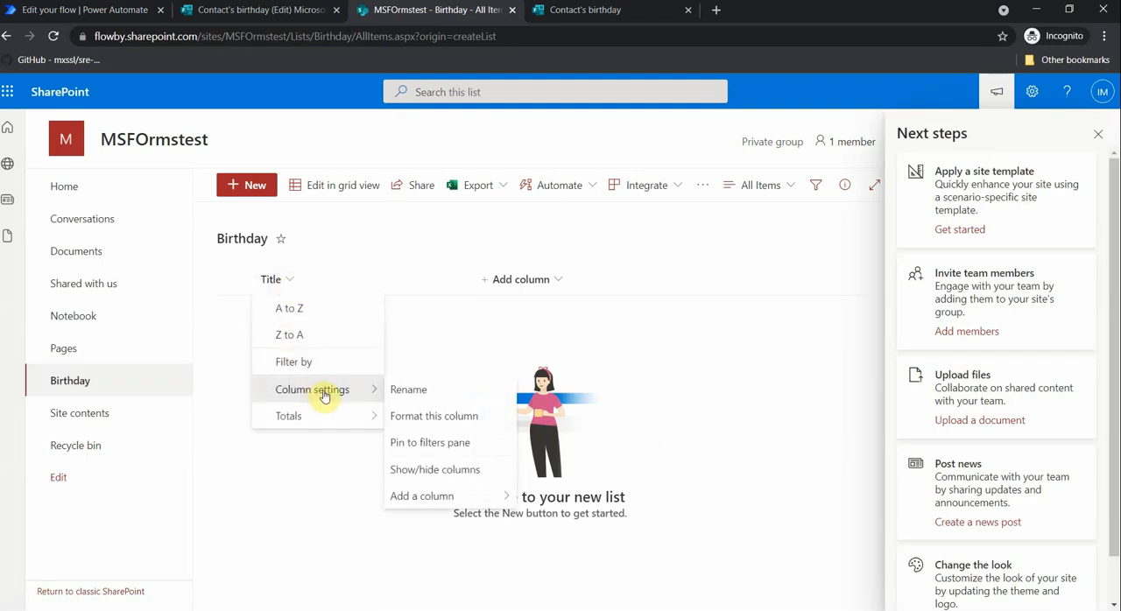
{"action": "left_click", "coordinate": [405, 391]}
{"action": "type", "text": "FirstName"}
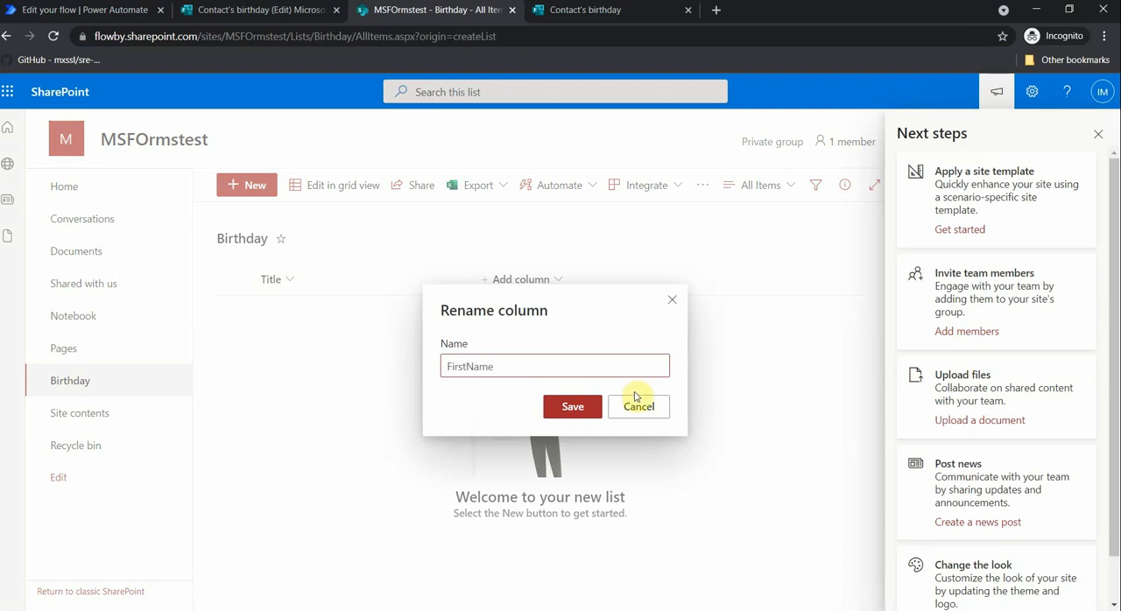
{"action": "left_click", "coordinate": [569, 407]}
- Add a single line of text column named Last Name to the list and dismiss the Next steps suggestions
{"action": "left_click", "coordinate": [538, 280]}
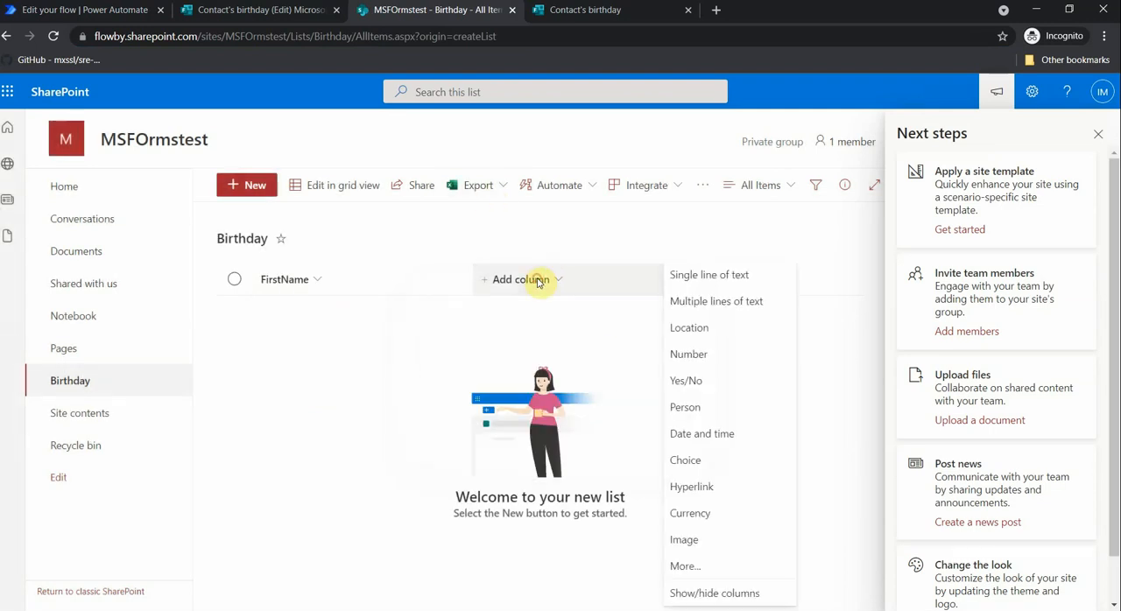
{"action": "left_click", "coordinate": [706, 285]}
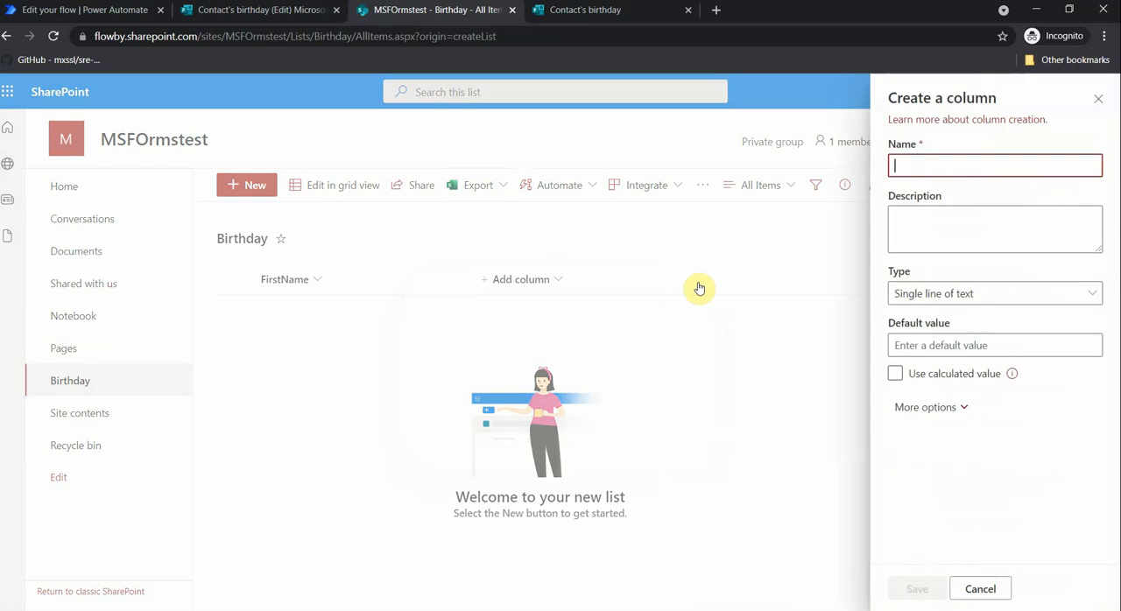
{"action": "type", "text": "Last Name"}
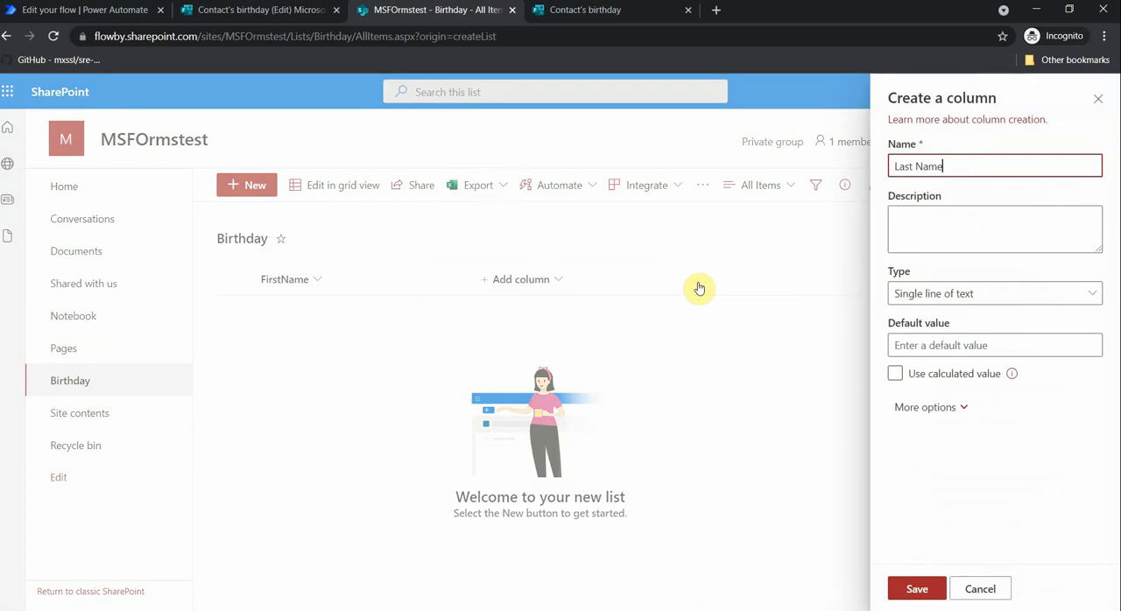
{"action": "left_click", "coordinate": [904, 589]}
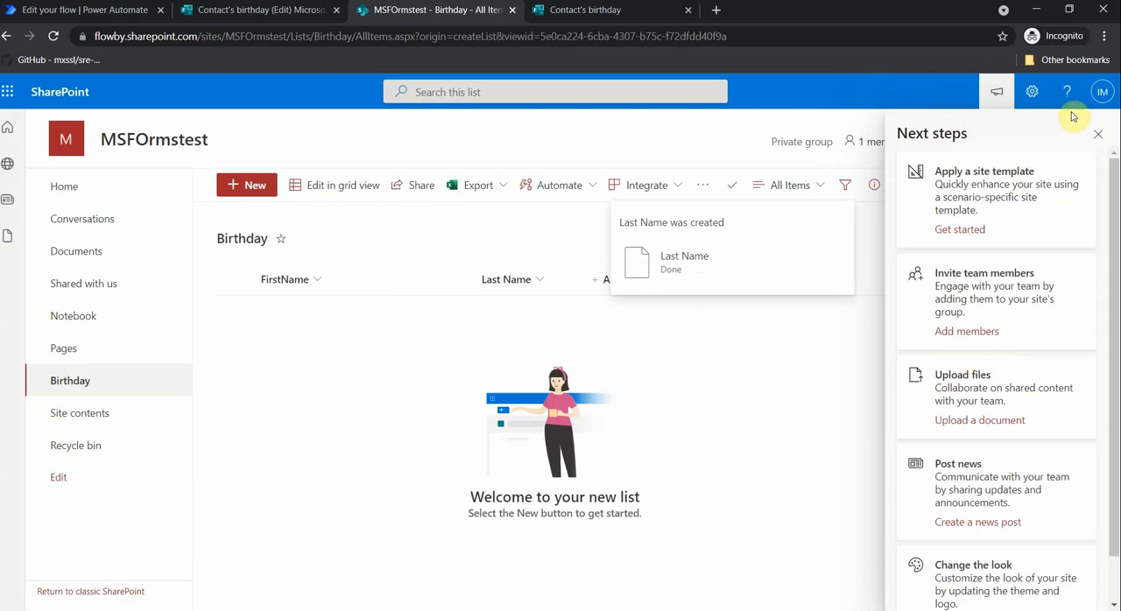
{"action": "left_click", "coordinate": [1098, 133]}
- Add a single line of text column named Birthday to the list
{"action": "left_click", "coordinate": [668, 292]}
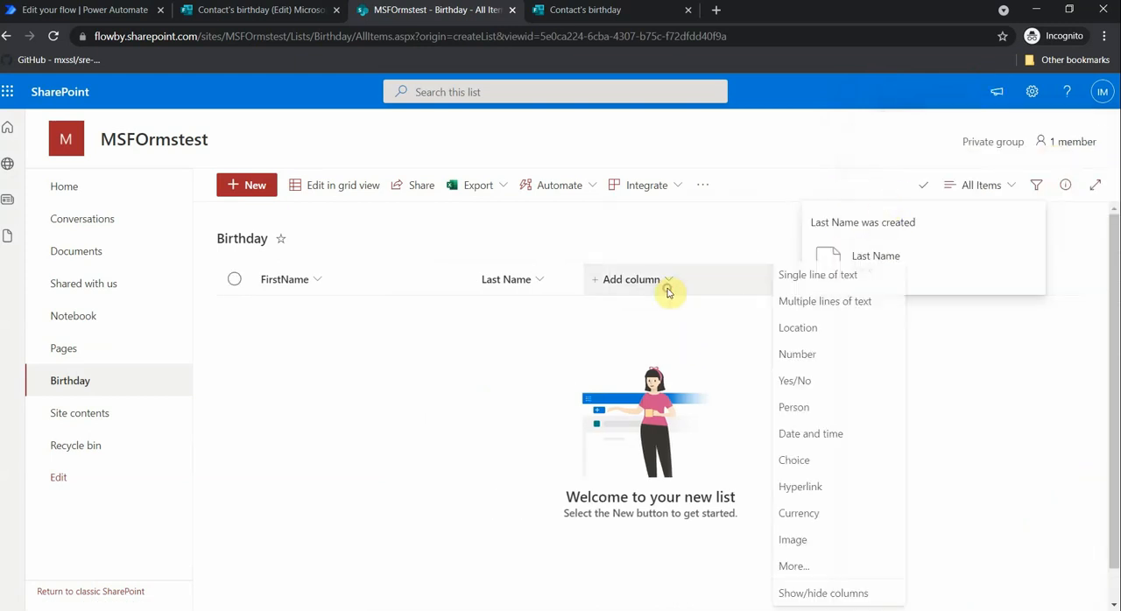
{"action": "left_click", "coordinate": [790, 276]}
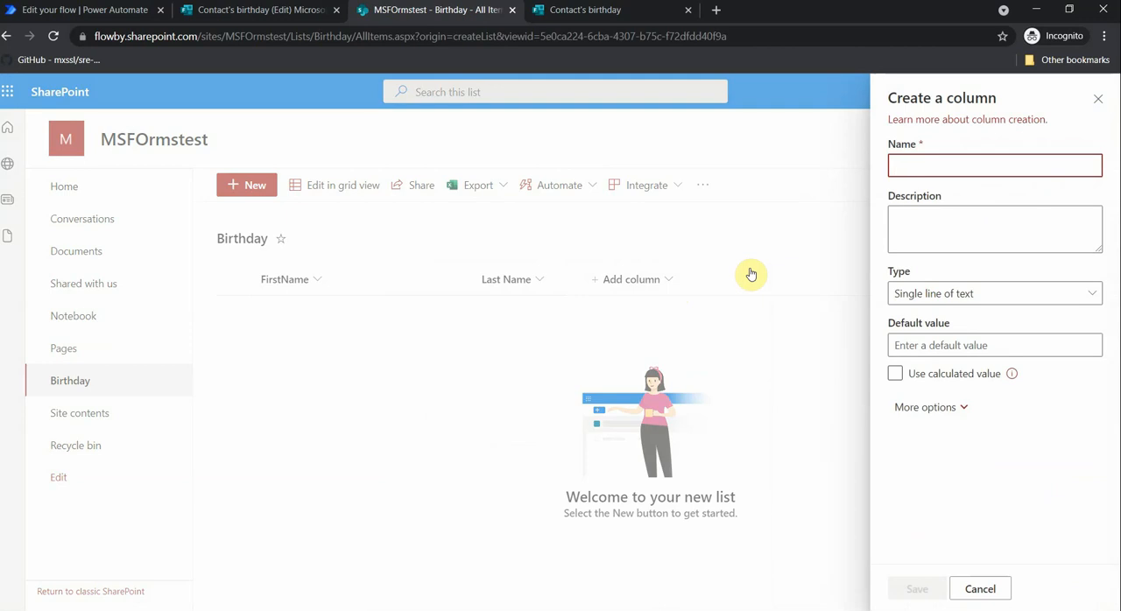
{"action": "type", "text": "Birthday"}
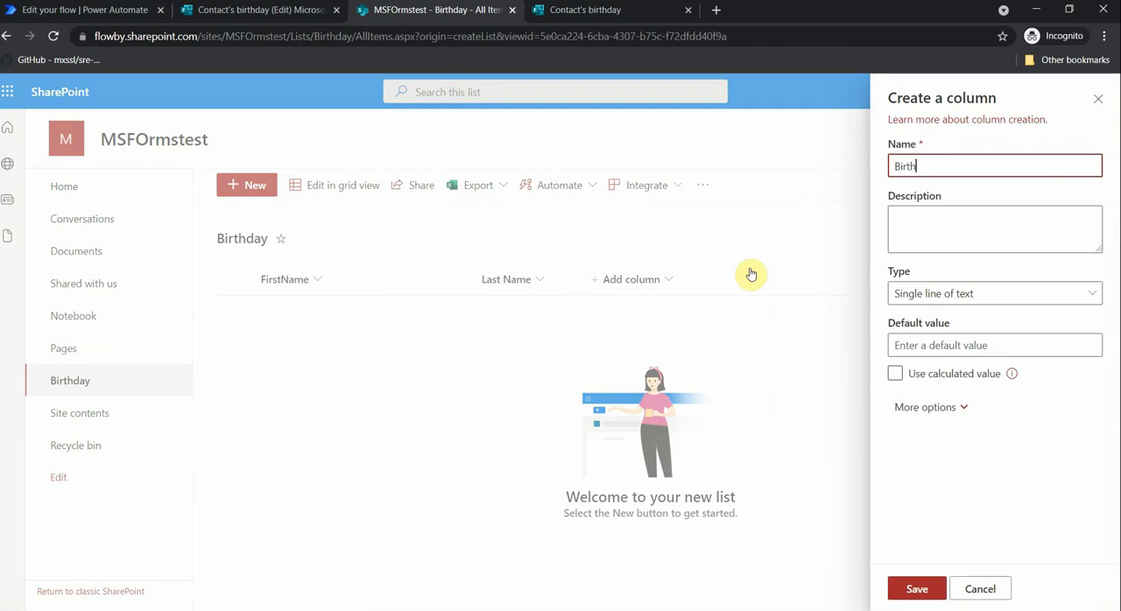
{"action": "left_click", "coordinate": [917, 590]}
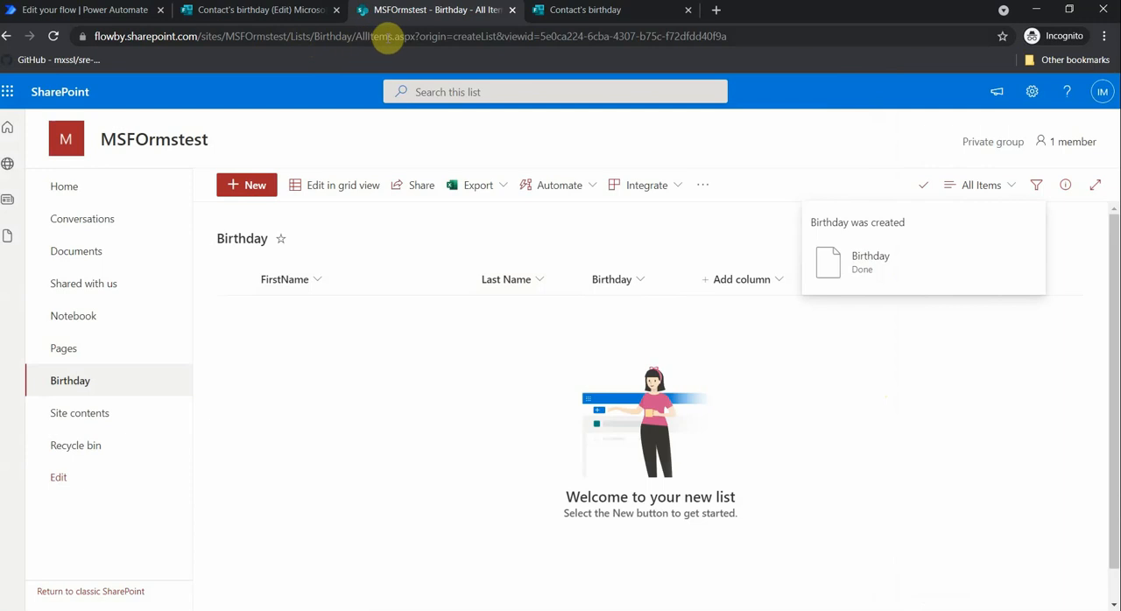
- Copy the MSFOrmstest site address from SharePoint, switch to the flow in Power Automate and add a SharePoint Create item action after Get response details
{"action": "left_click_drag", "start_coordinate": [287, 36], "coordinate": [94, 37]}
{"action": "key", "text": "ctrl+c"}
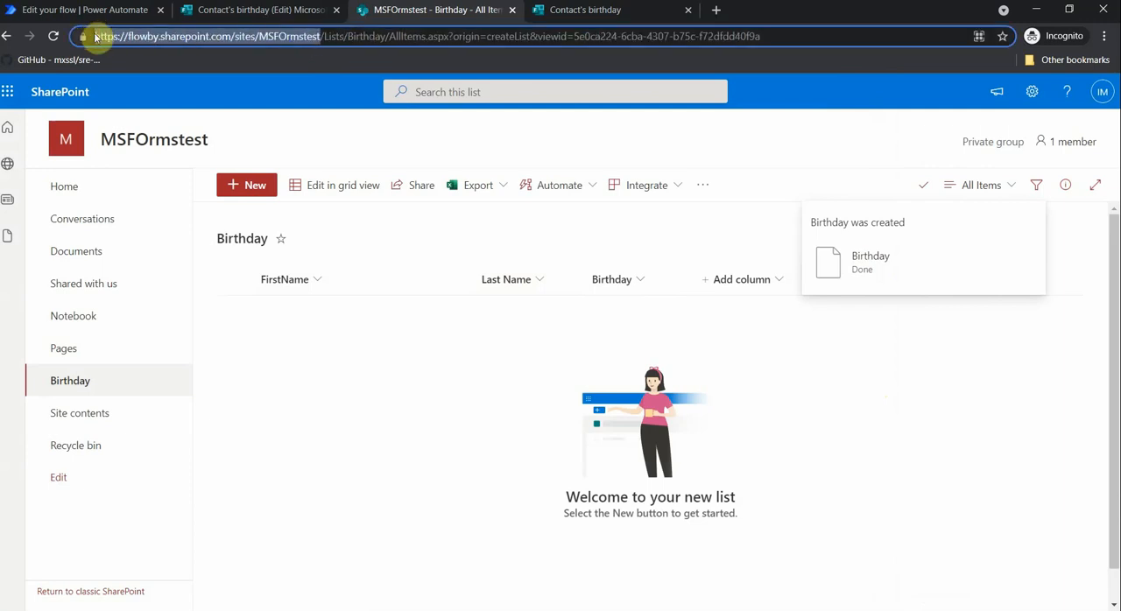
{"action": "left_click", "coordinate": [102, 16]}
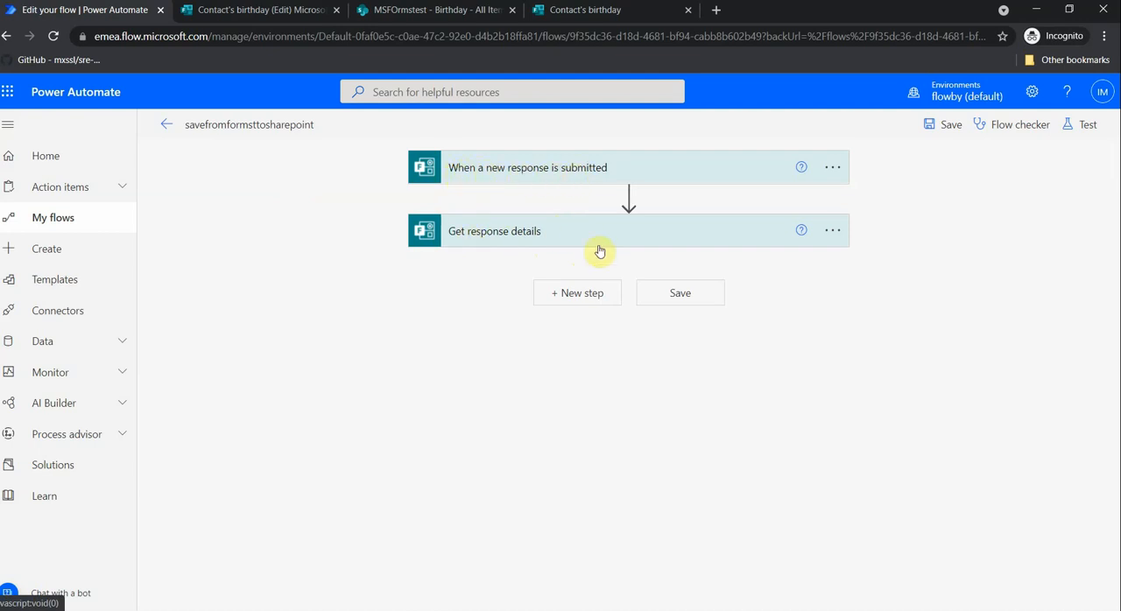
{"action": "left_click", "coordinate": [581, 294]}
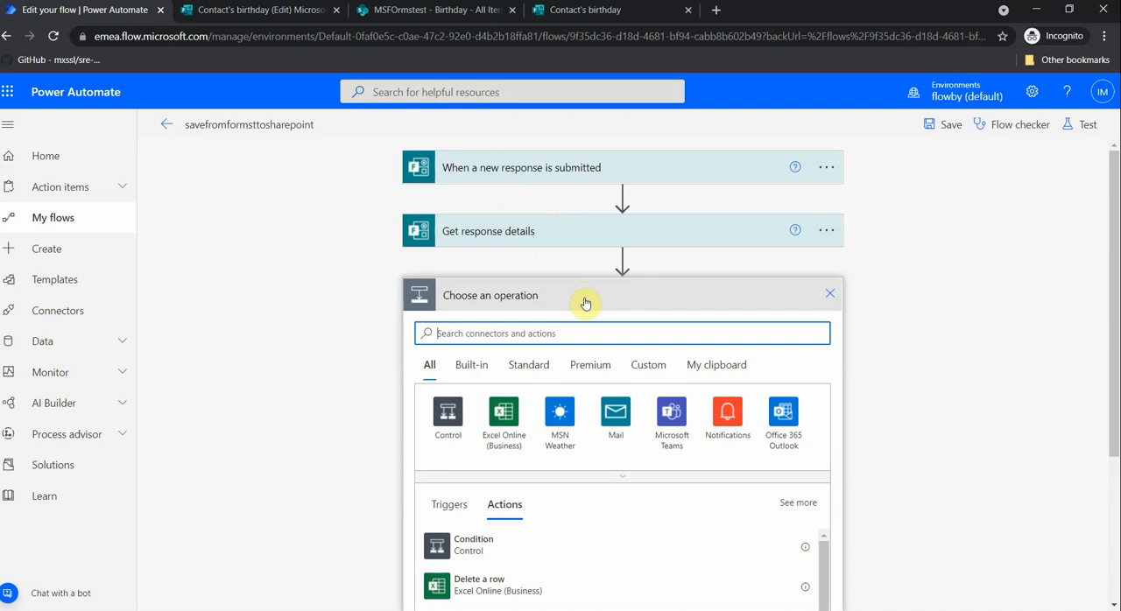
{"action": "type", "text": "sharepo"}
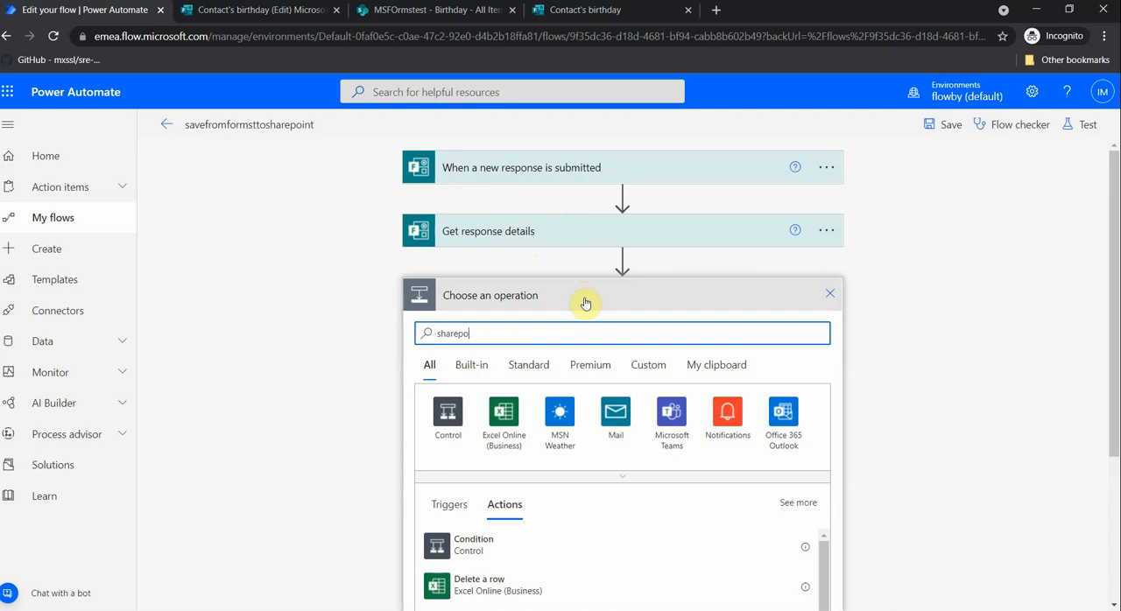
{"action": "type", "text": "int item"}
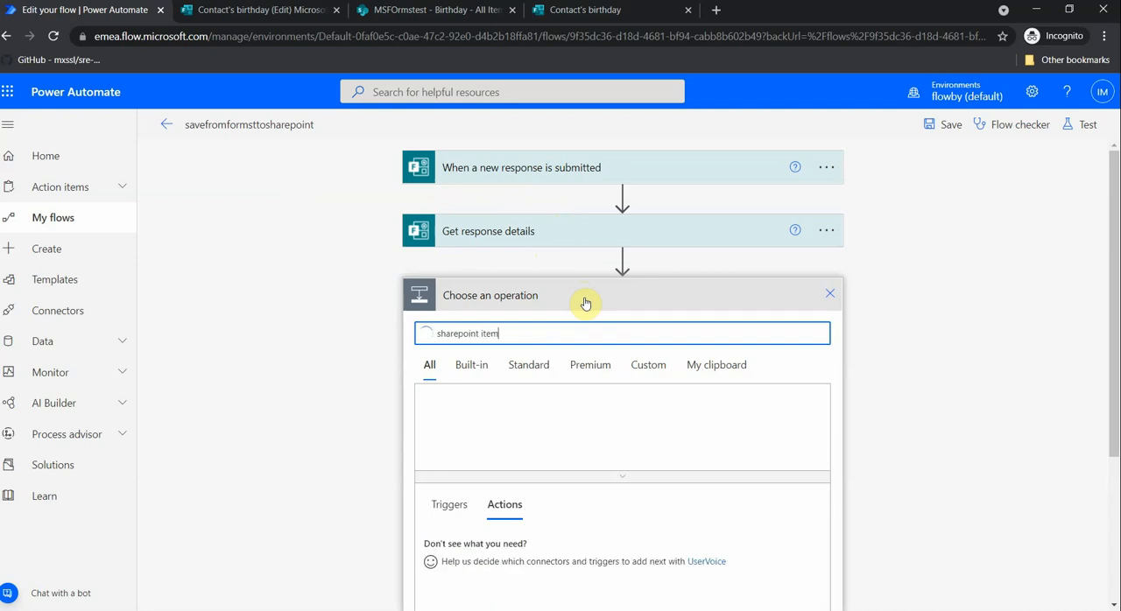
{"action": "scroll", "coordinate": [546, 407], "scroll_direction": "down", "scroll_amount": 1}
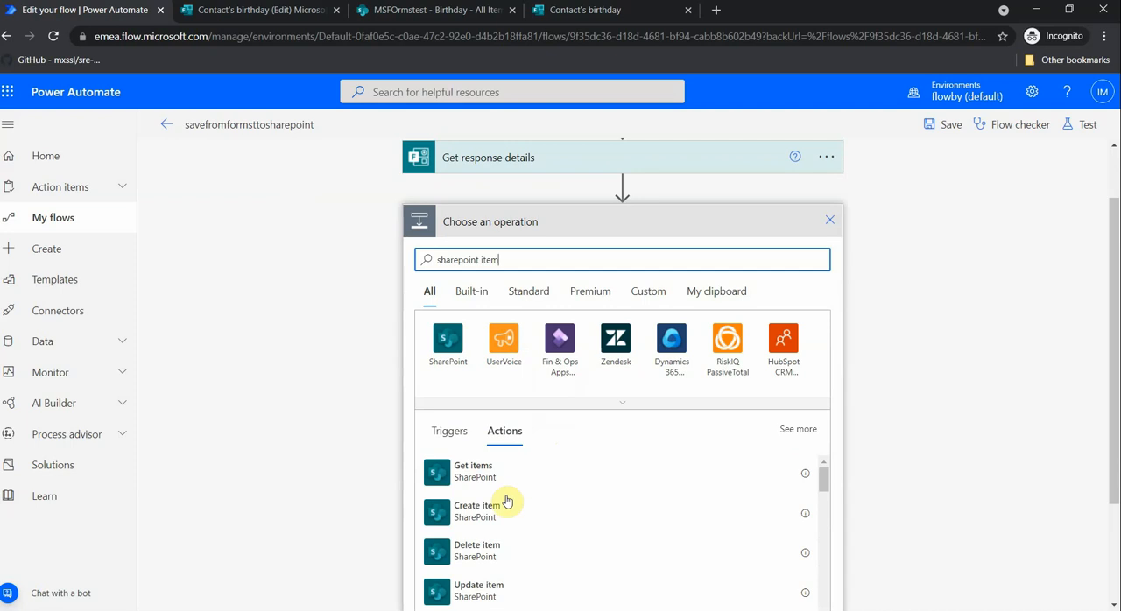
{"action": "left_click", "coordinate": [488, 513]}
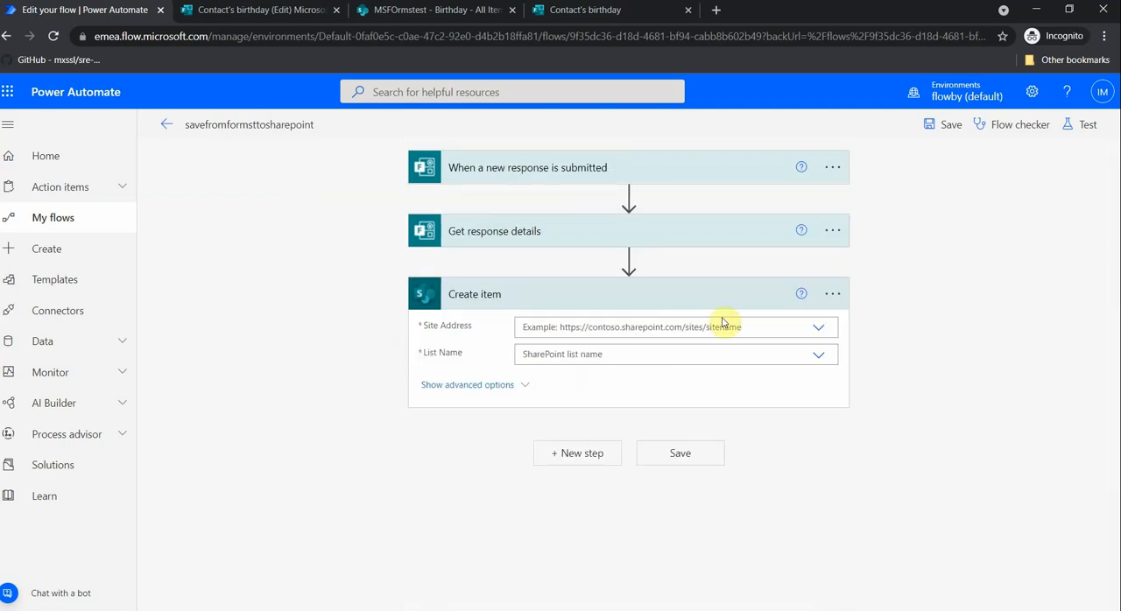
{"action": "left_click", "coordinate": [810, 327]}
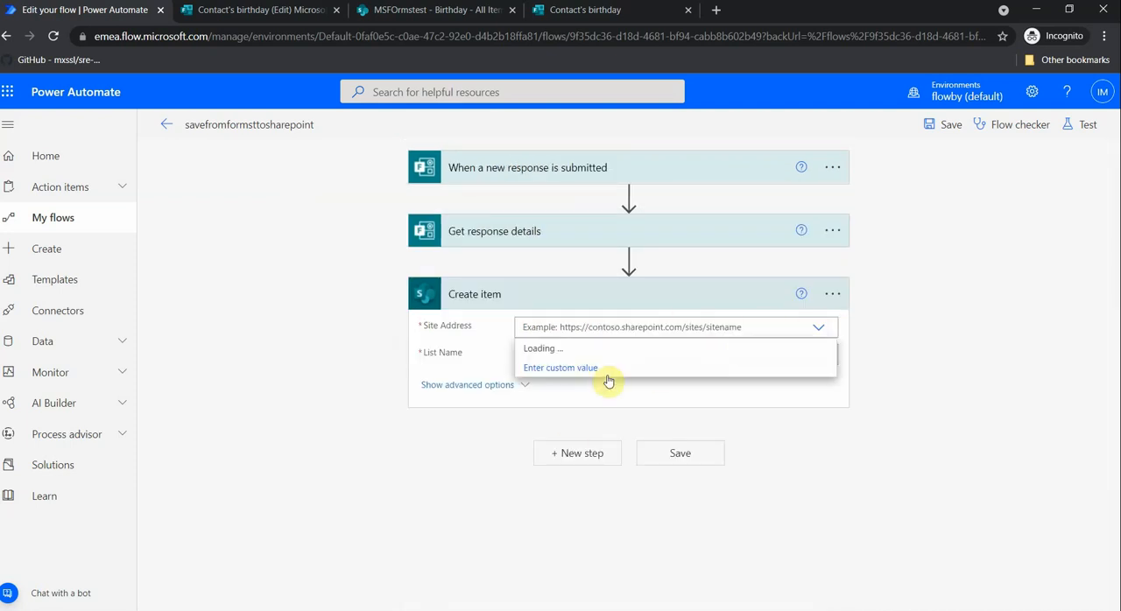
{"action": "left_click", "coordinate": [561, 369]}
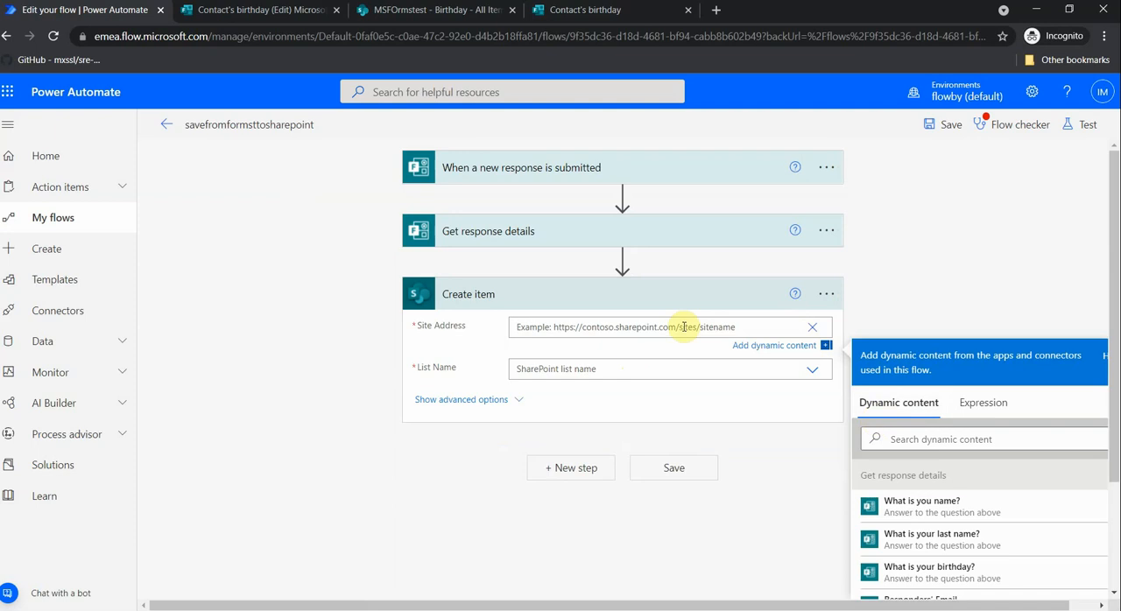
{"action": "left_click", "coordinate": [812, 326]}
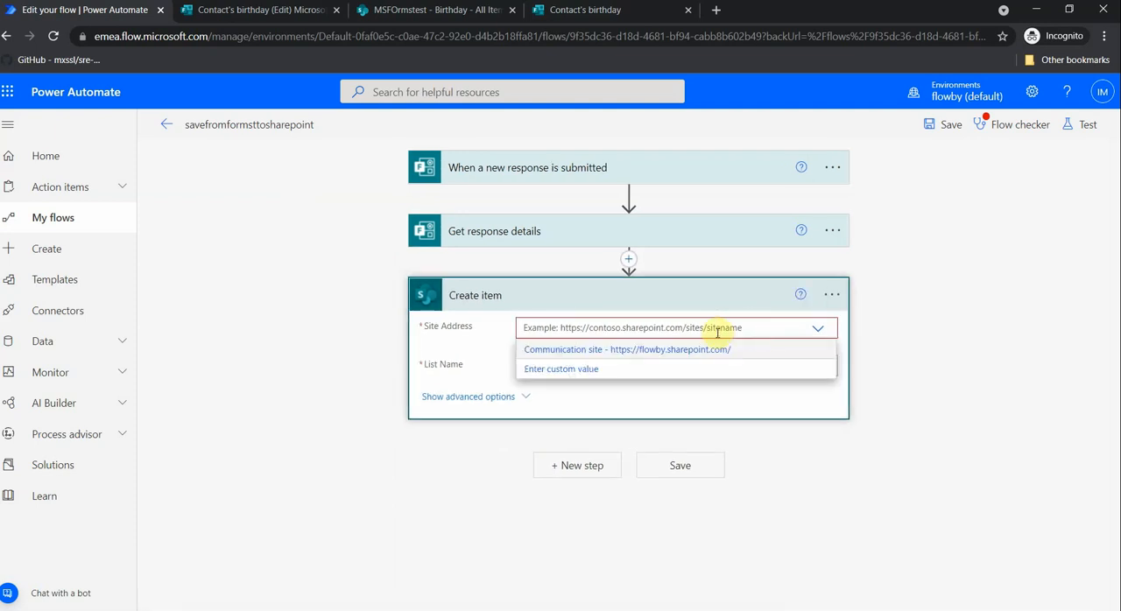
{"action": "left_click", "coordinate": [567, 369]}
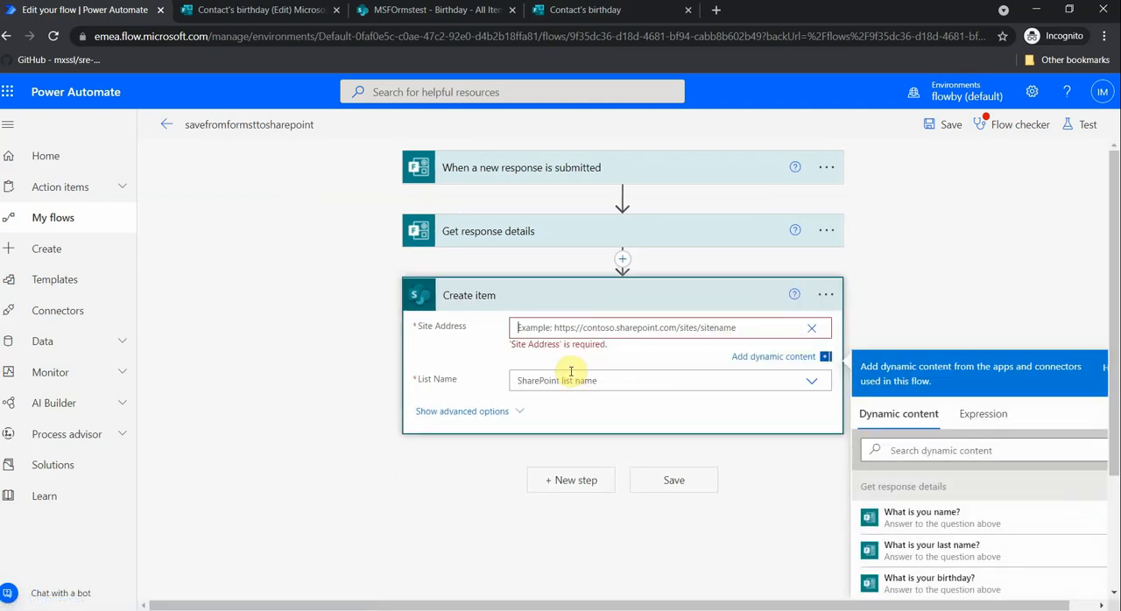
{"action": "key", "text": "ctrl+v"}
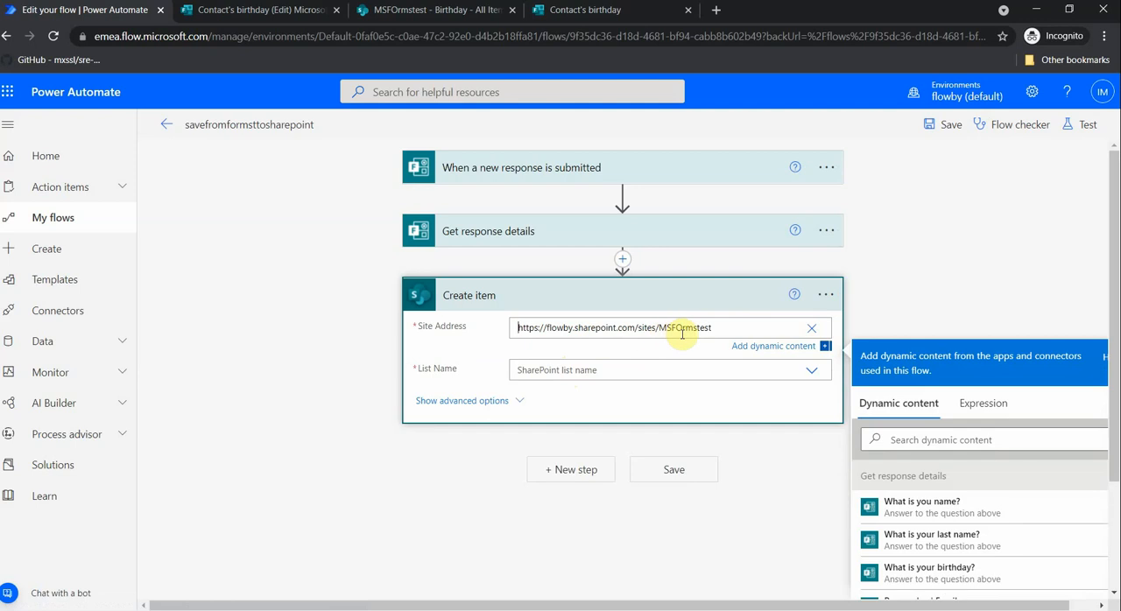
{"action": "left_click", "coordinate": [627, 368]}
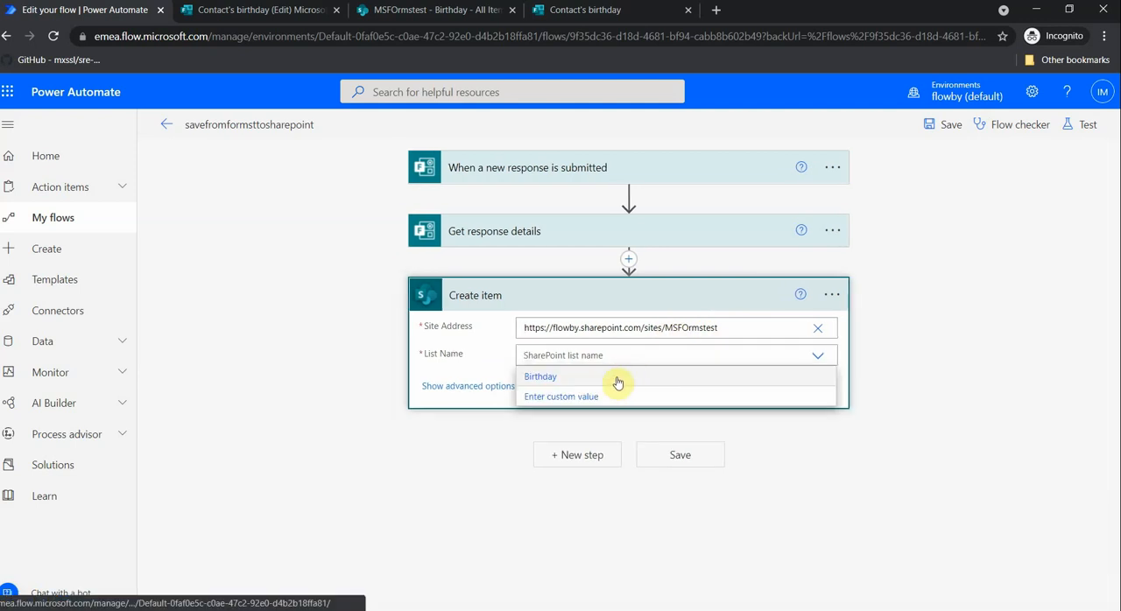
{"action": "left_click", "coordinate": [612, 379]}
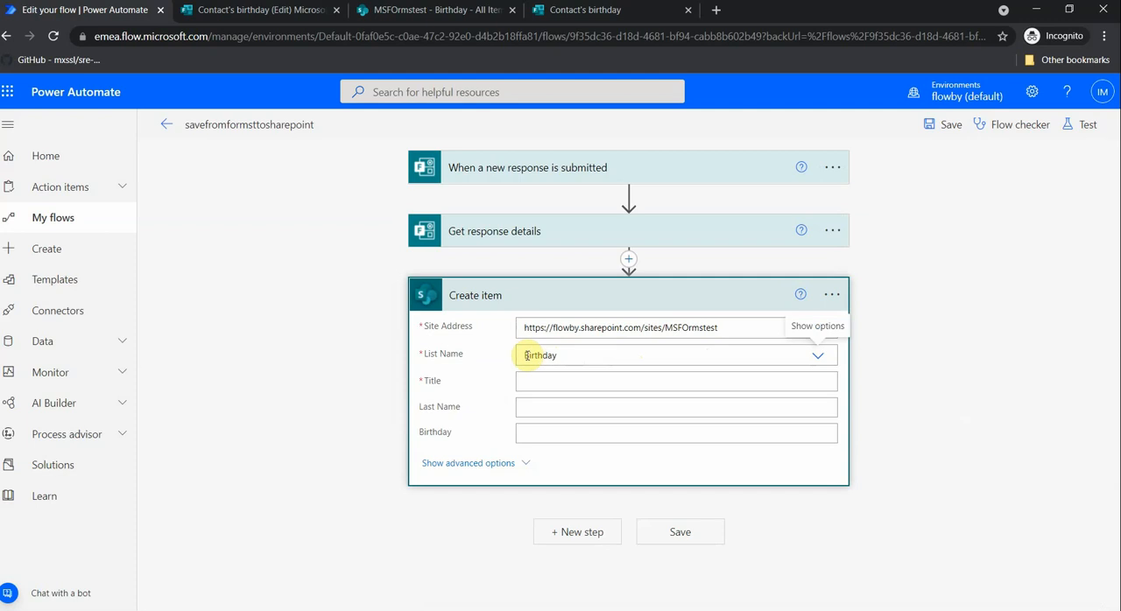
- Map the form's name, last name and birthday answers to the Title, Last Name and Birthday fields, and save the flow
{"action": "left_click", "coordinate": [539, 384]}
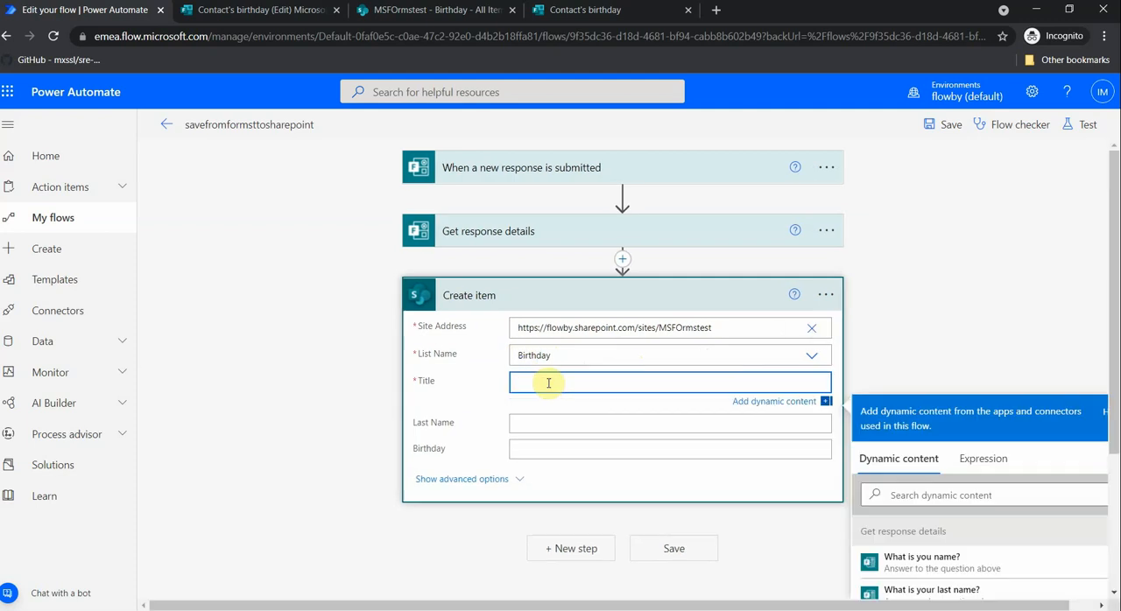
{"action": "left_click", "coordinate": [954, 569]}
{"action": "left_click", "coordinate": [570, 427]}
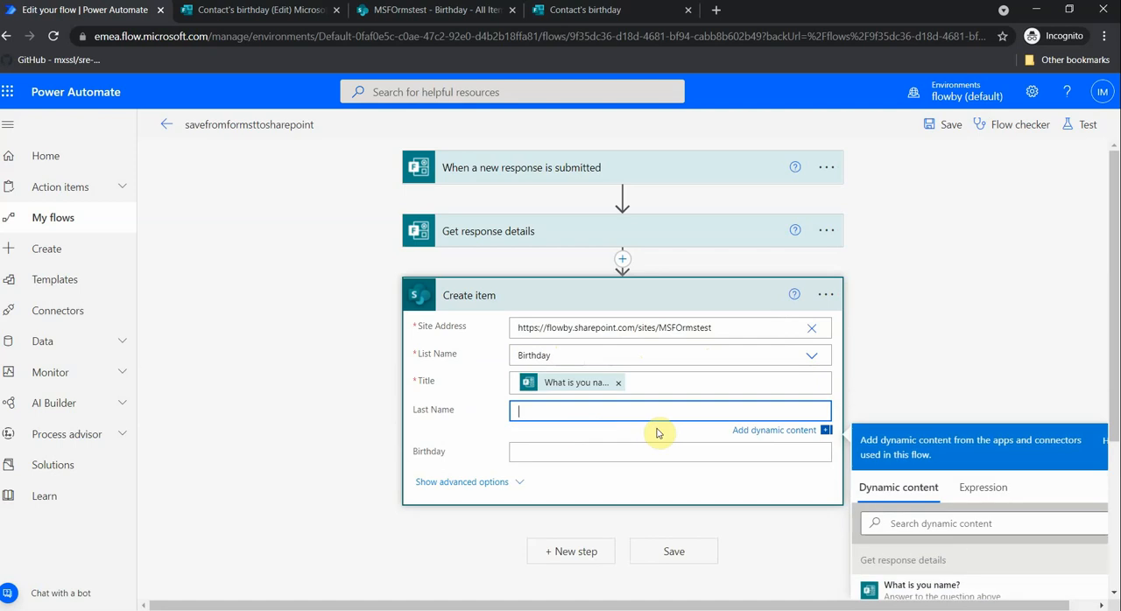
{"action": "scroll", "coordinate": [867, 429], "scroll_direction": "down", "scroll_amount": 3}
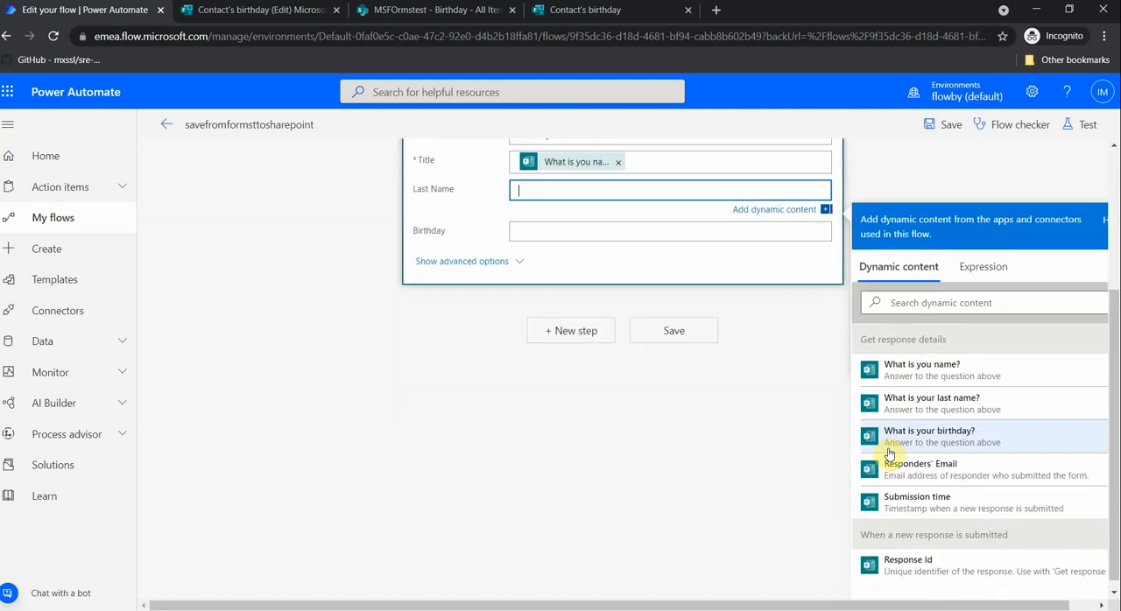
{"action": "left_click", "coordinate": [946, 405]}
{"action": "left_click", "coordinate": [545, 233]}
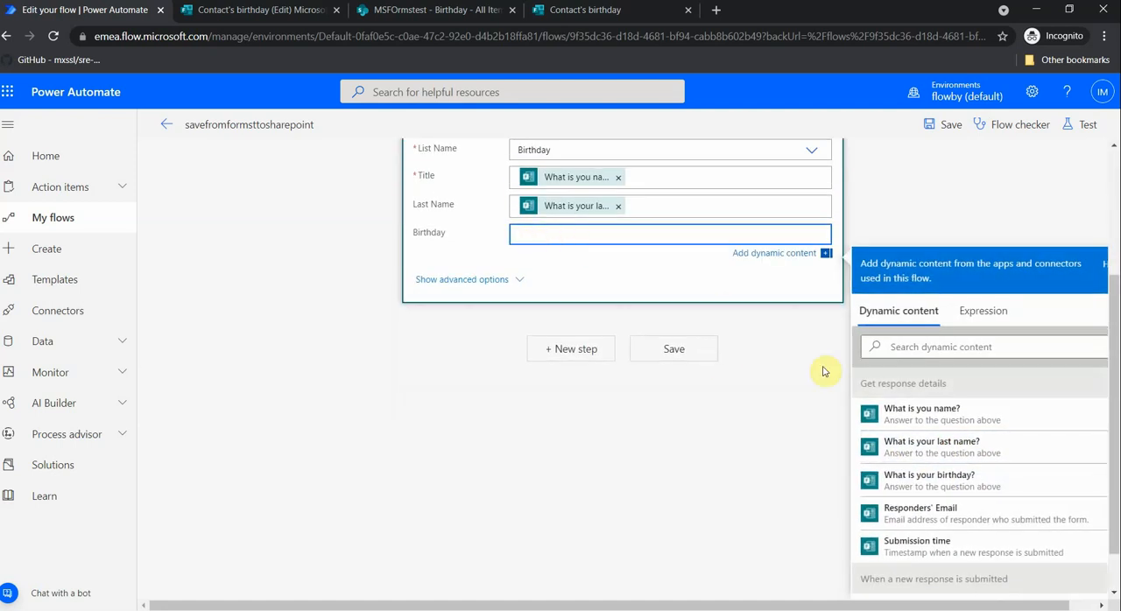
{"action": "left_click", "coordinate": [946, 480]}
{"action": "left_click", "coordinate": [672, 353]}
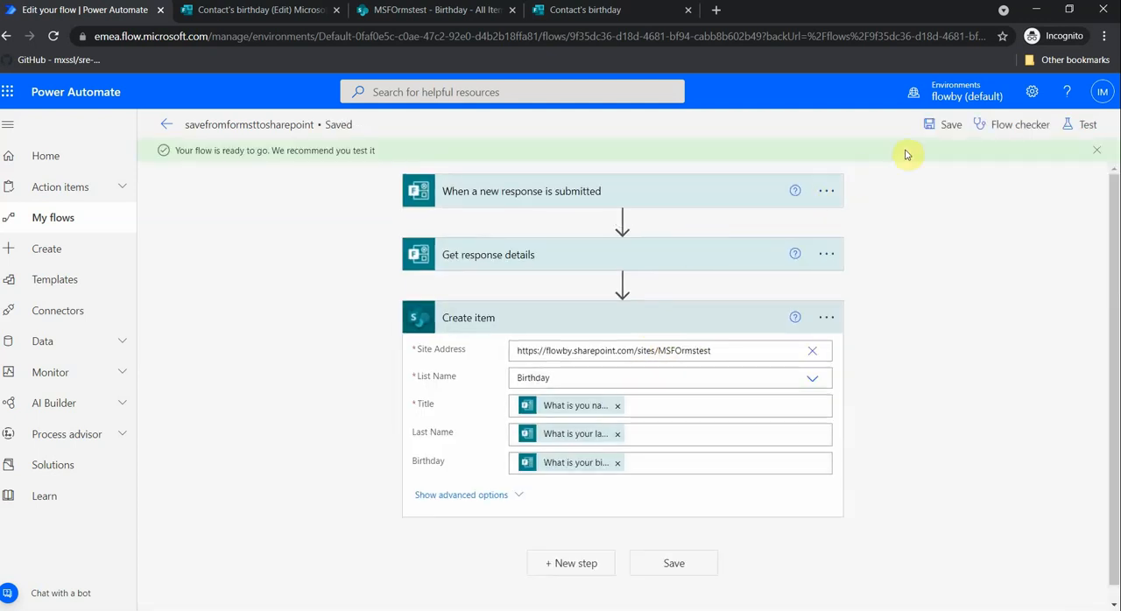
{"action": "left_click", "coordinate": [951, 128]}
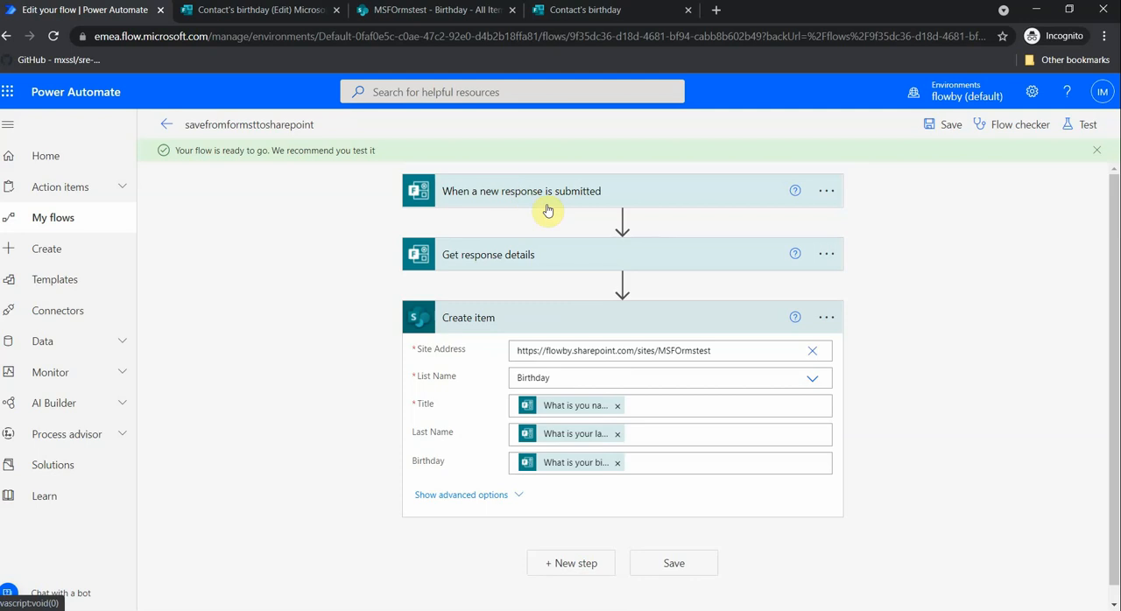
- Submit a test response to the Contact's birthday form with a first name, a last name and a birthday date
{"action": "left_click", "coordinate": [616, 10]}
{"action": "left_click", "coordinate": [338, 337]}
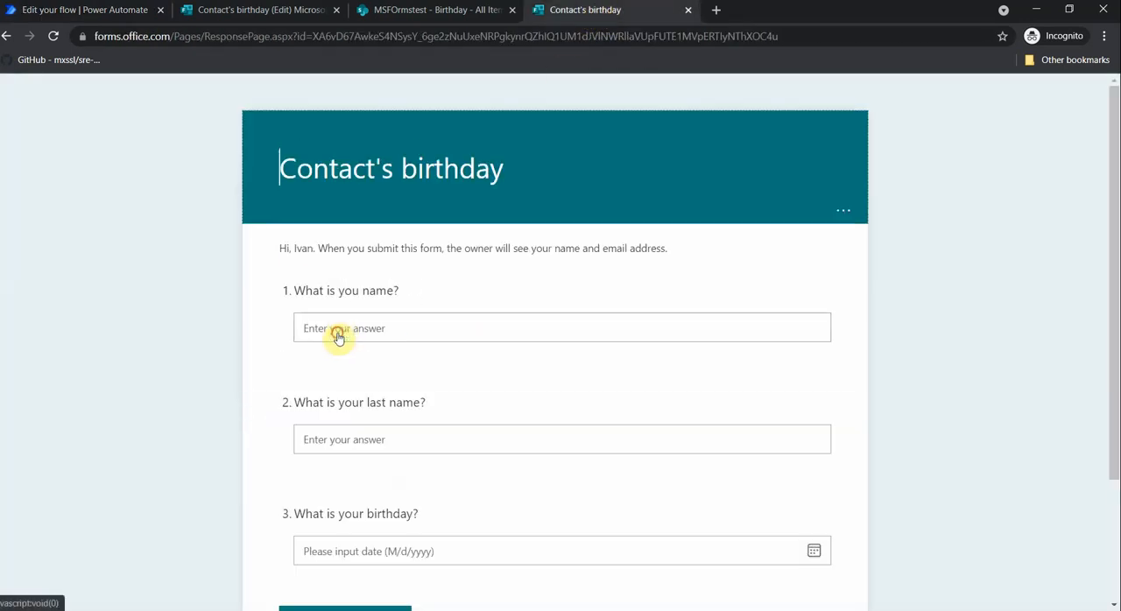
{"action": "left_click", "coordinate": [340, 326]}
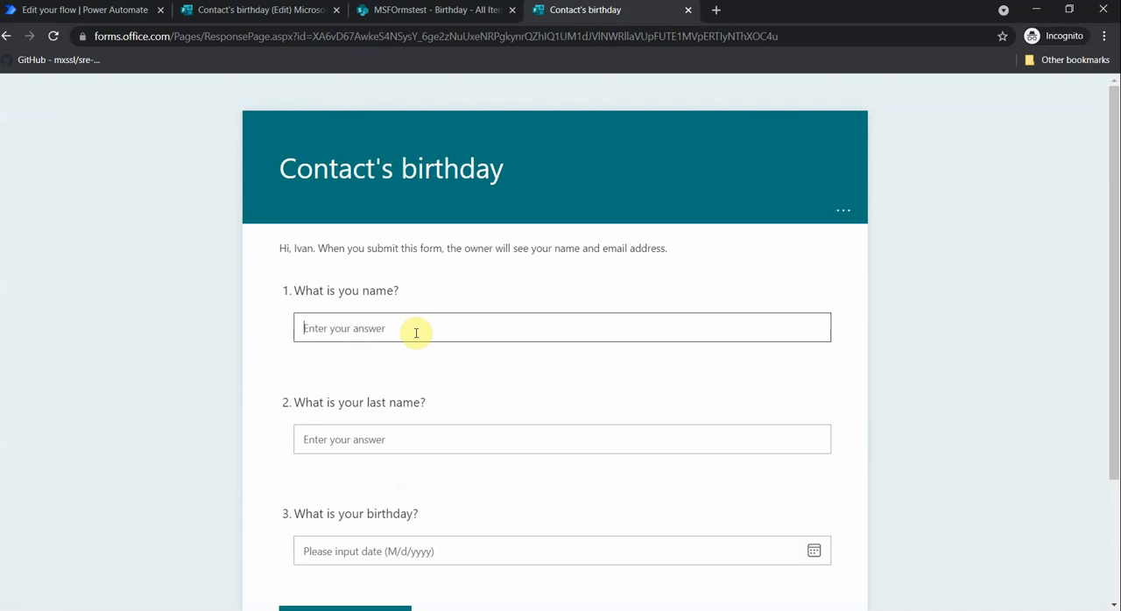
{"action": "type", "text": "John"}
{"action": "left_click", "coordinate": [377, 441]}
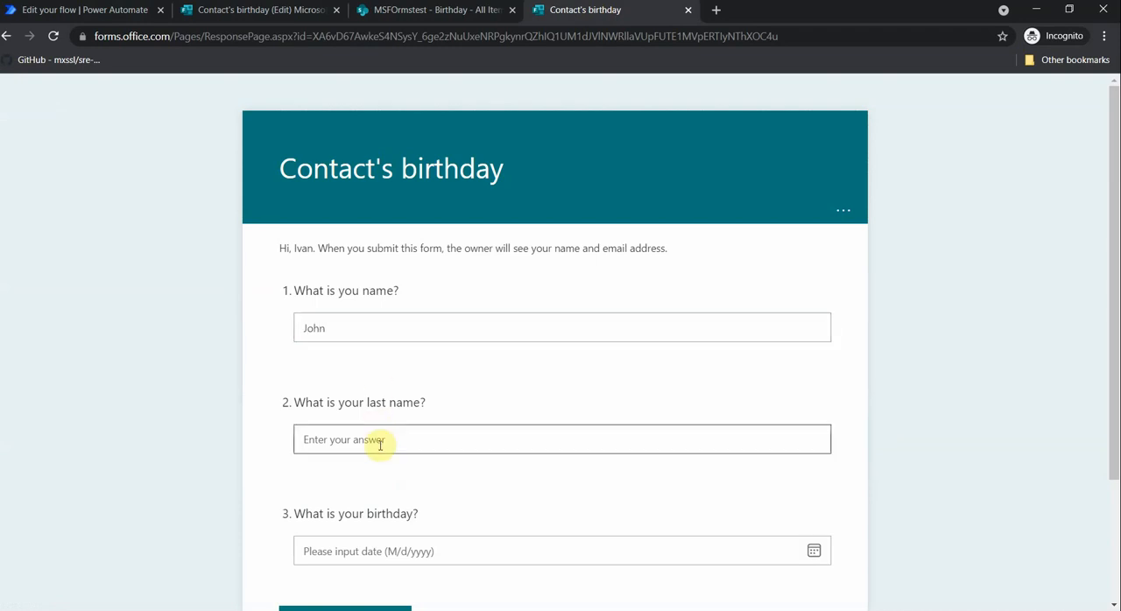
{"action": "type", "text": "Smith"}
{"action": "scroll", "coordinate": [381, 448], "scroll_direction": "down", "scroll_amount": 1}
{"action": "left_click", "coordinate": [399, 475]}
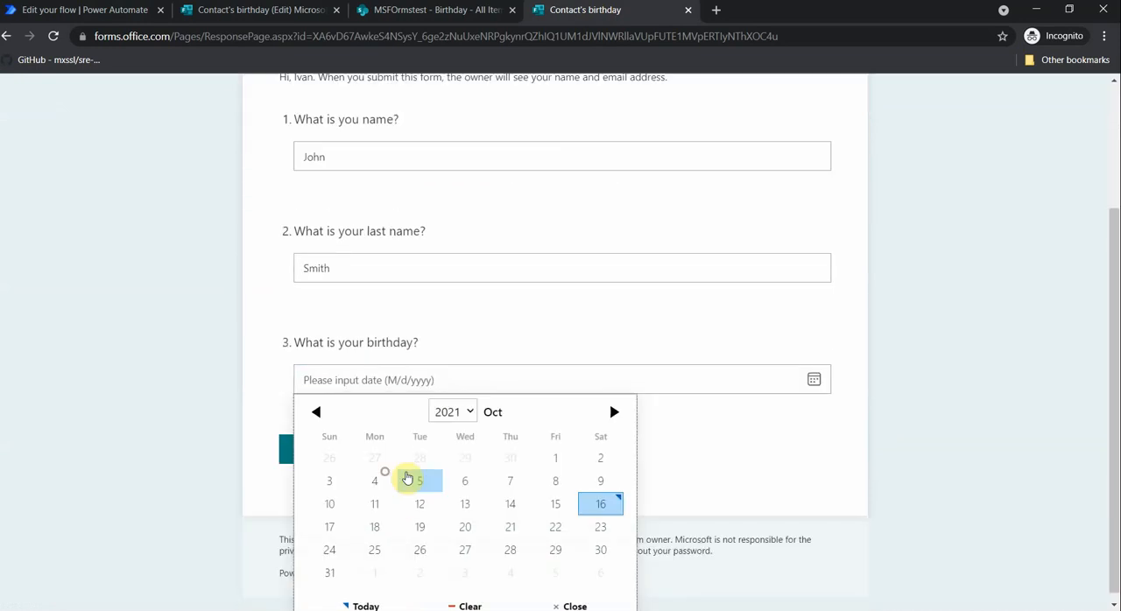
{"action": "left_click", "coordinate": [464, 522]}
{"action": "left_click", "coordinate": [355, 459]}
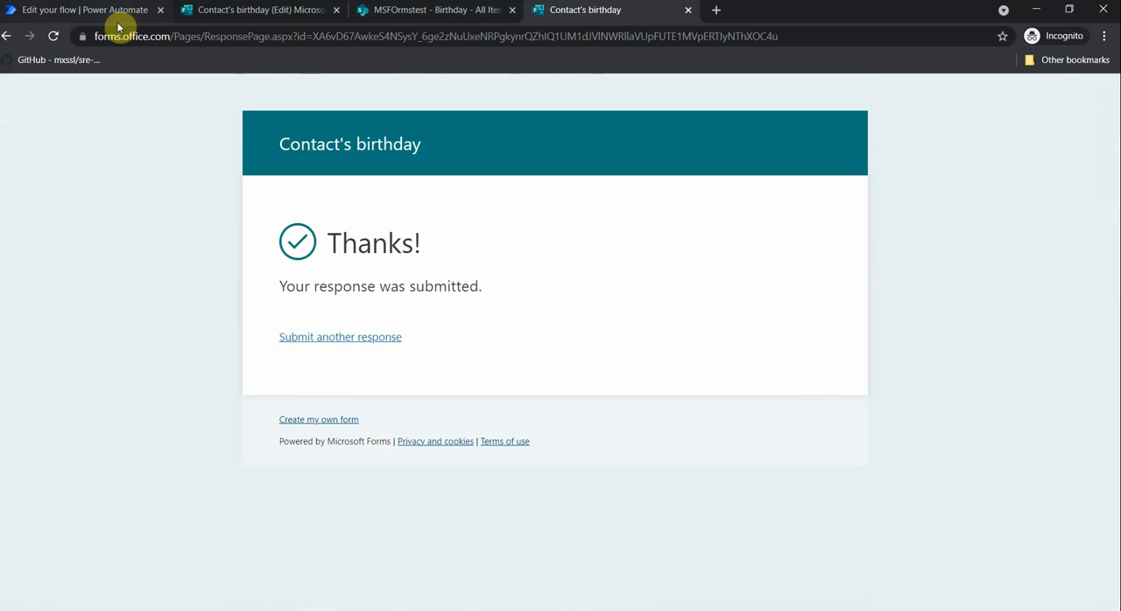
- Open the flow's latest run from the run history and examine the inputs and outputs of Get response details
{"action": "left_click", "coordinate": [112, 12]}
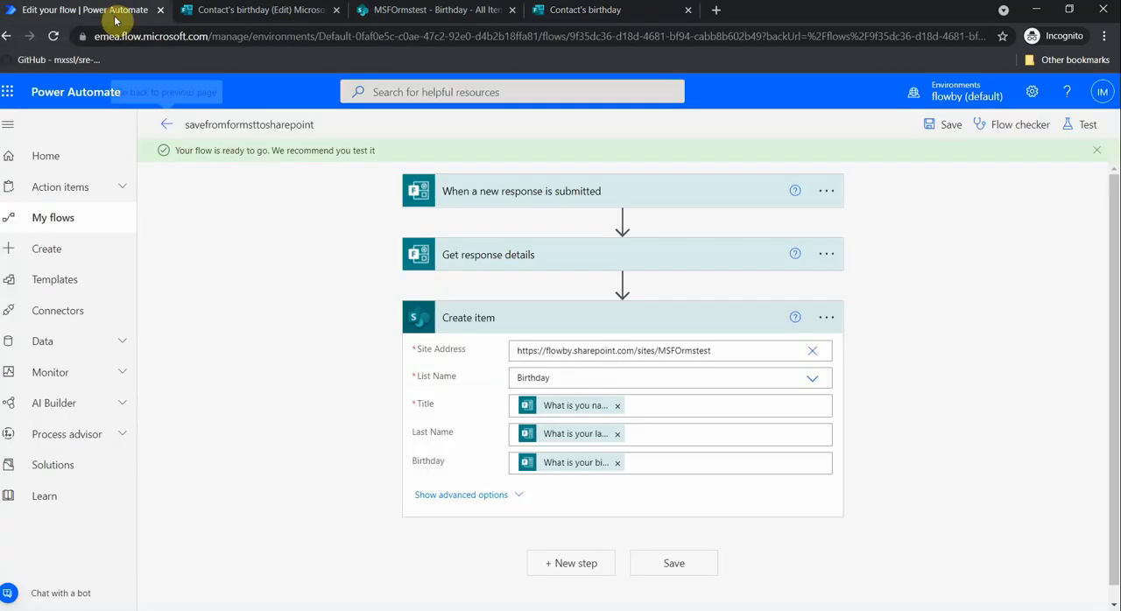
{"action": "left_click", "coordinate": [164, 127]}
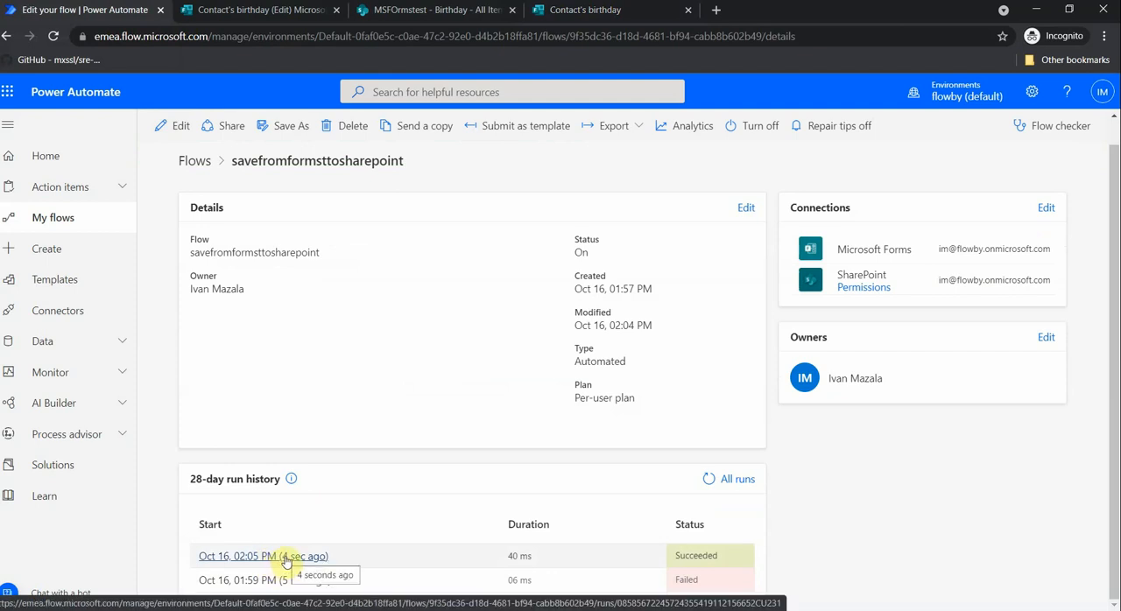
{"action": "left_click", "coordinate": [280, 558]}
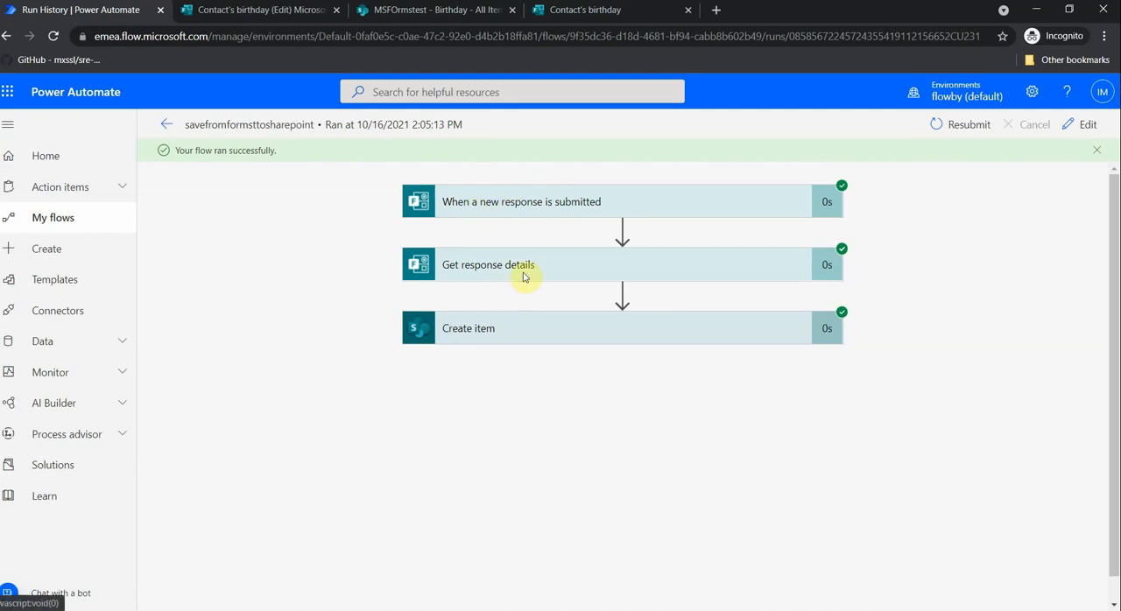
{"action": "left_click", "coordinate": [519, 272]}
{"action": "scroll", "coordinate": [513, 263], "scroll_direction": "down", "scroll_amount": 2}
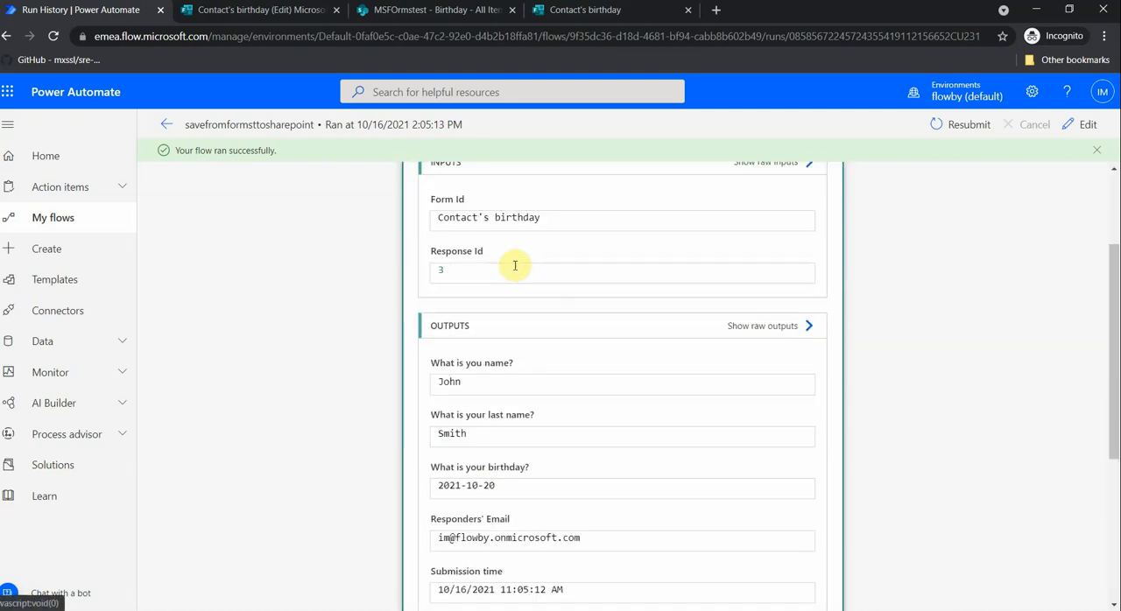
{"action": "double_click", "coordinate": [463, 272]}
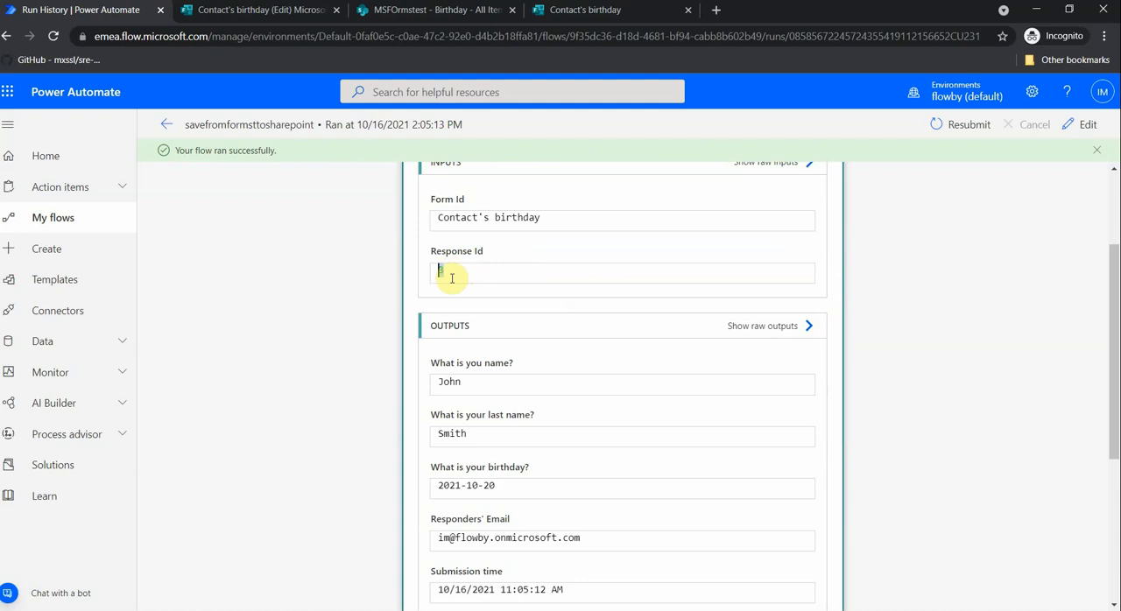
{"action": "scroll", "coordinate": [477, 254], "scroll_direction": "down", "scroll_amount": 2}
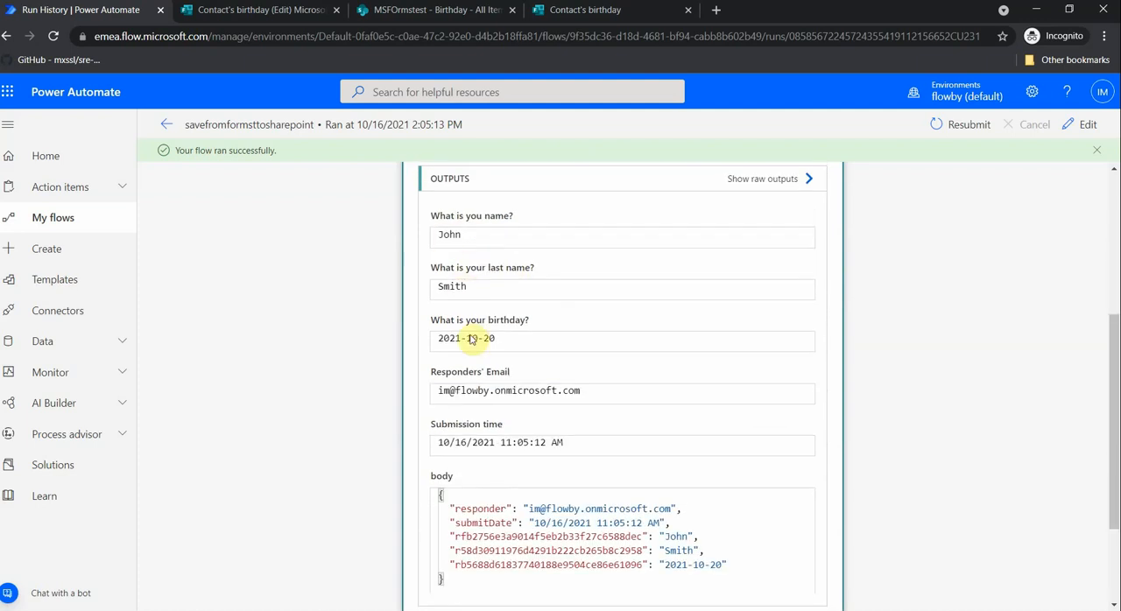
{"action": "scroll", "coordinate": [467, 325], "scroll_direction": "up", "scroll_amount": 4}
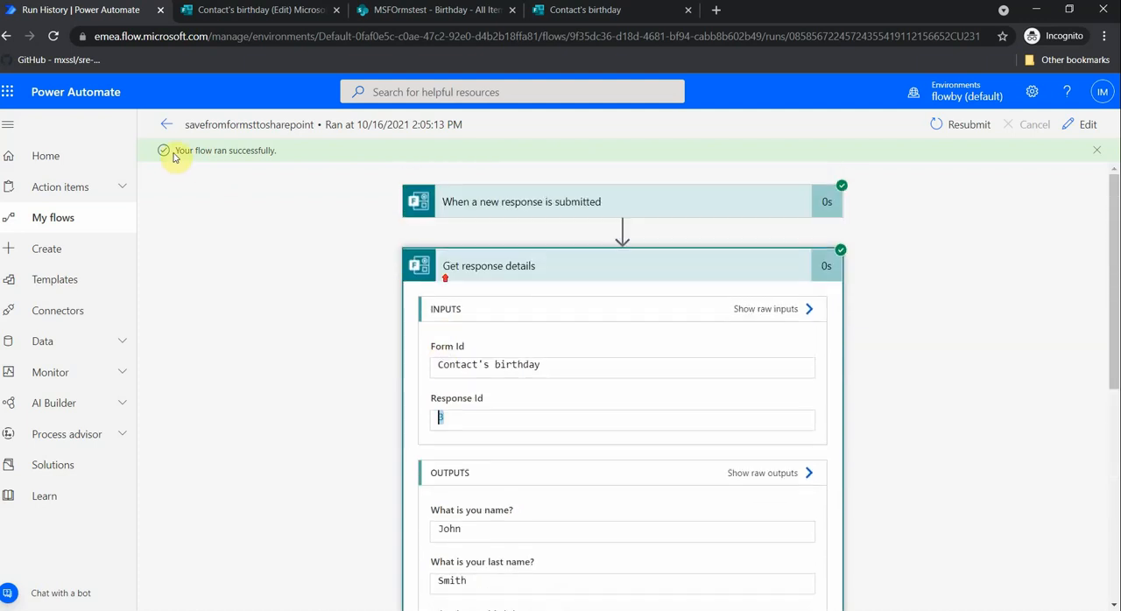
{"action": "left_click", "coordinate": [495, 272]}
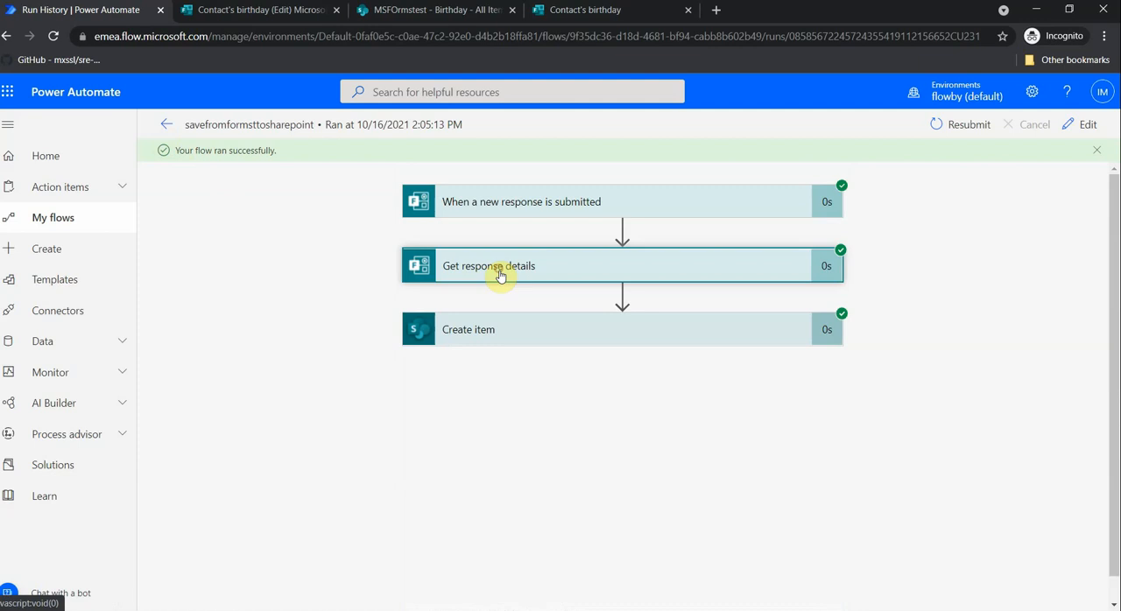
- Examine the inputs and outputs of the Create item action in the same run
{"action": "left_click", "coordinate": [512, 331]}
{"action": "scroll", "coordinate": [458, 295], "scroll_direction": "down", "scroll_amount": 3}
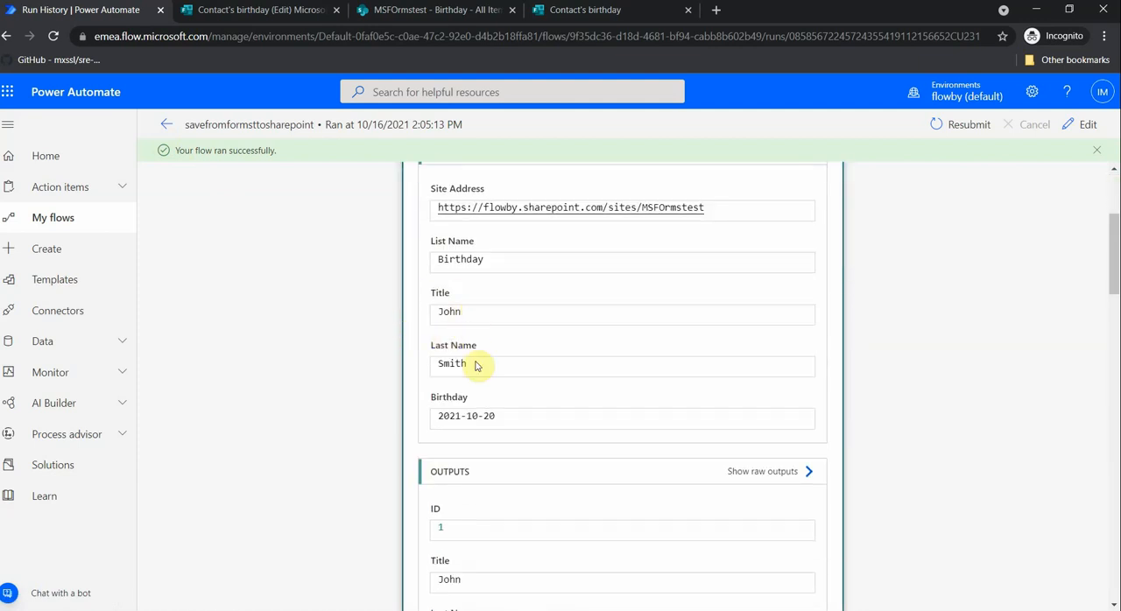
{"action": "scroll", "coordinate": [477, 372], "scroll_direction": "down", "scroll_amount": 3}
{"action": "scroll", "coordinate": [473, 420], "scroll_direction": "down", "scroll_amount": 5}
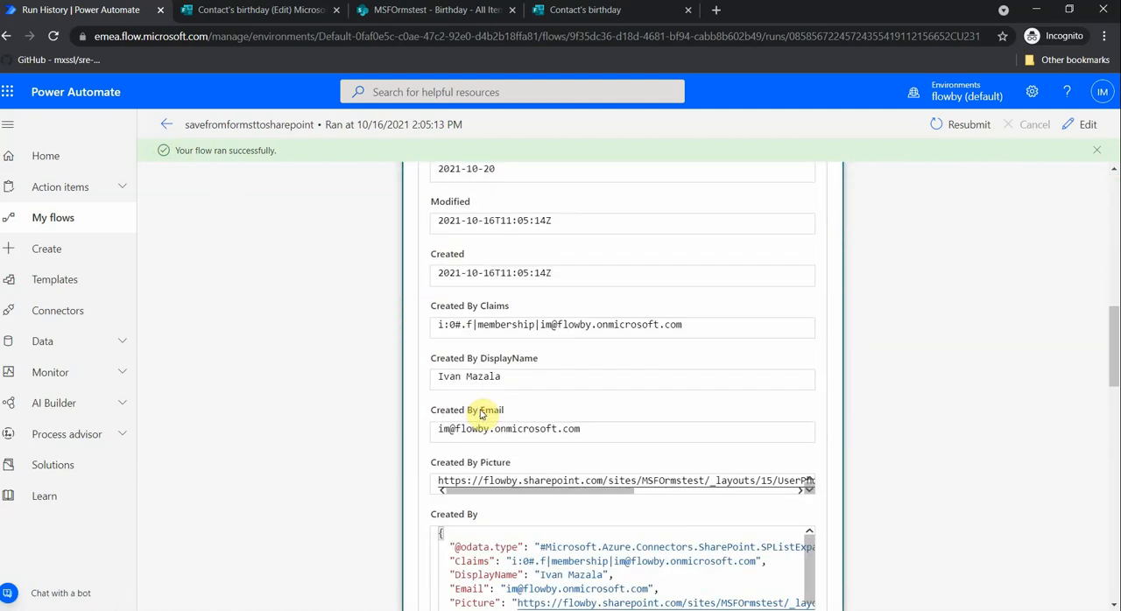
- Examine the remaining Create item outputs, from the creator and modifier details through the file paths to the body
{"action": "scroll", "coordinate": [480, 400], "scroll_direction": "down", "scroll_amount": 7}
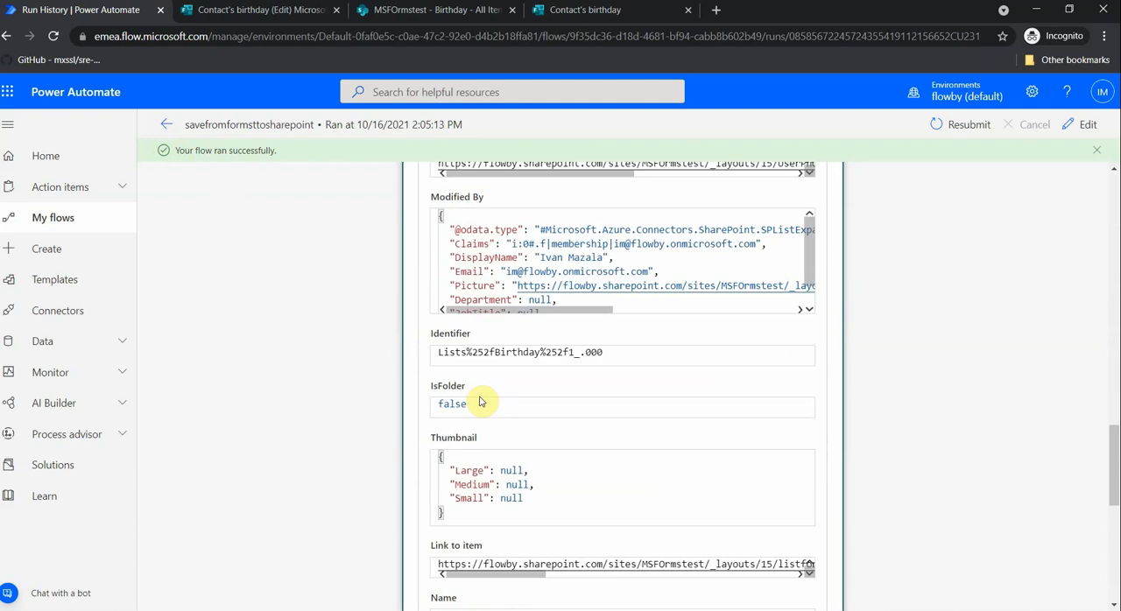
{"action": "scroll", "coordinate": [480, 399], "scroll_direction": "down", "scroll_amount": 3}
{"action": "scroll", "coordinate": [480, 399], "scroll_direction": "down", "scroll_amount": 3}
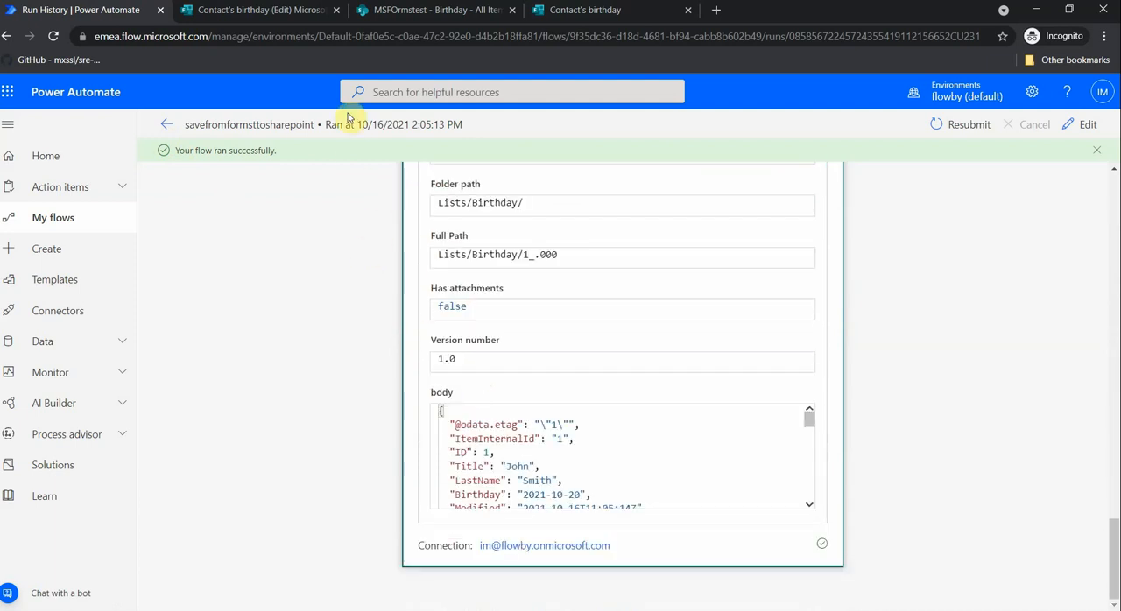
- Close the submitted Contact's birthday form and reload the Birthday list on the MSFOrmstest SharePoint site to check for the new item
{"action": "left_click", "coordinate": [572, 12]}
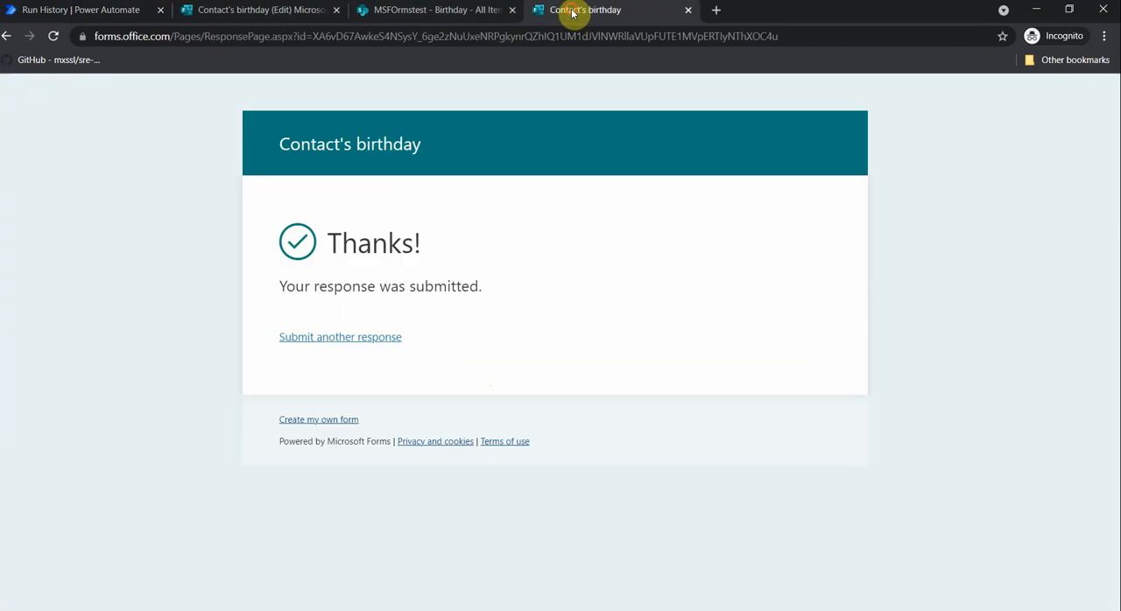
{"action": "left_click", "coordinate": [688, 10]}
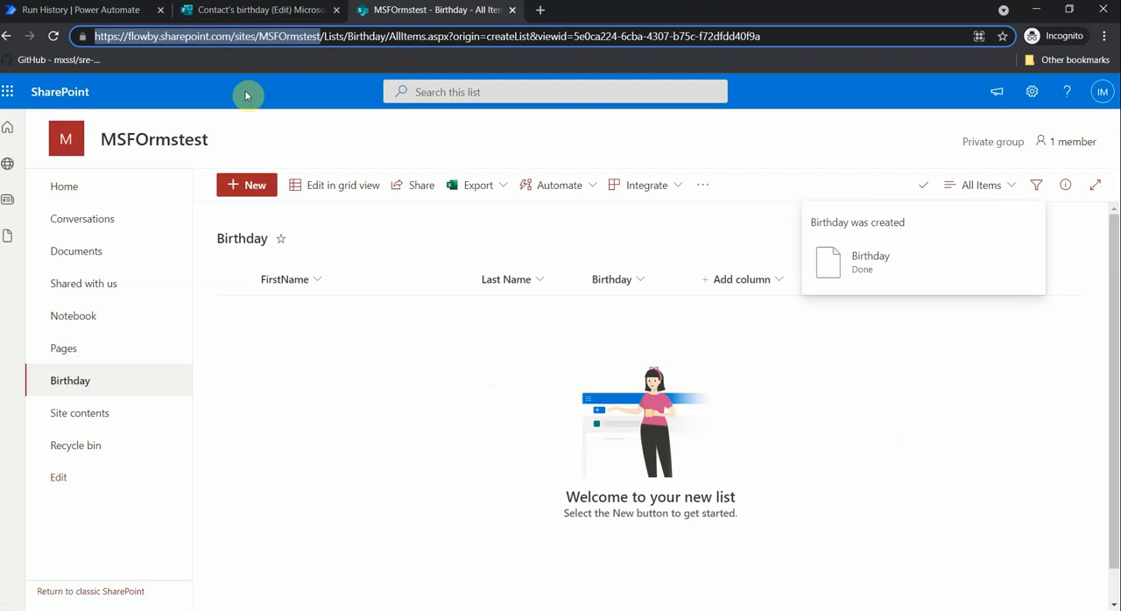
{"action": "left_click", "coordinate": [77, 384]}
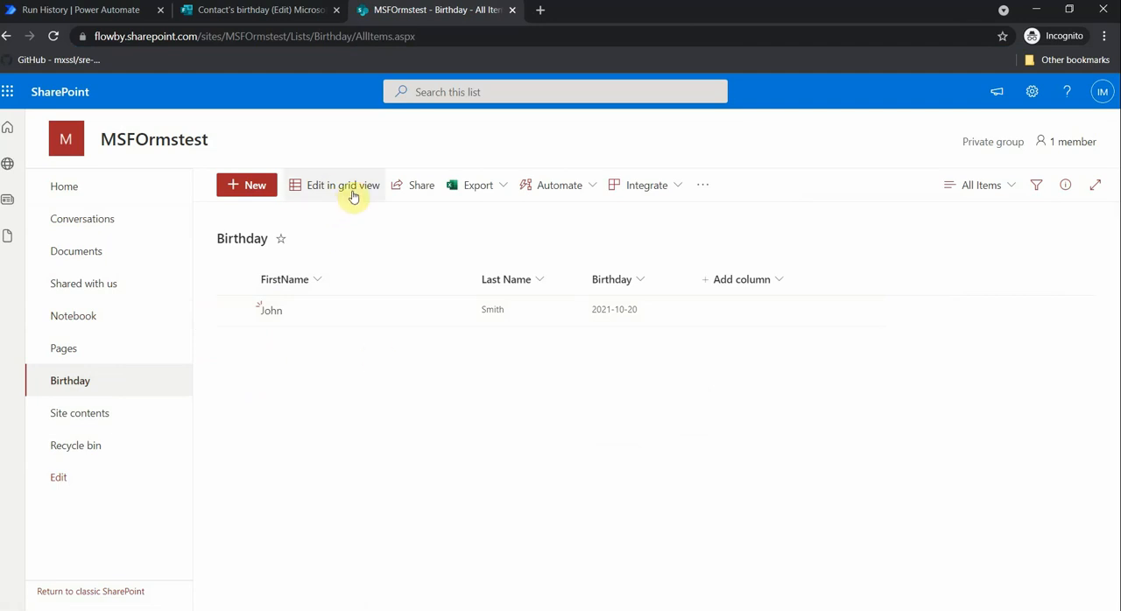
- Switch back to Power Automate and open the savefromformsttosharepoint flow for editing
{"action": "left_click", "coordinate": [79, 13]}
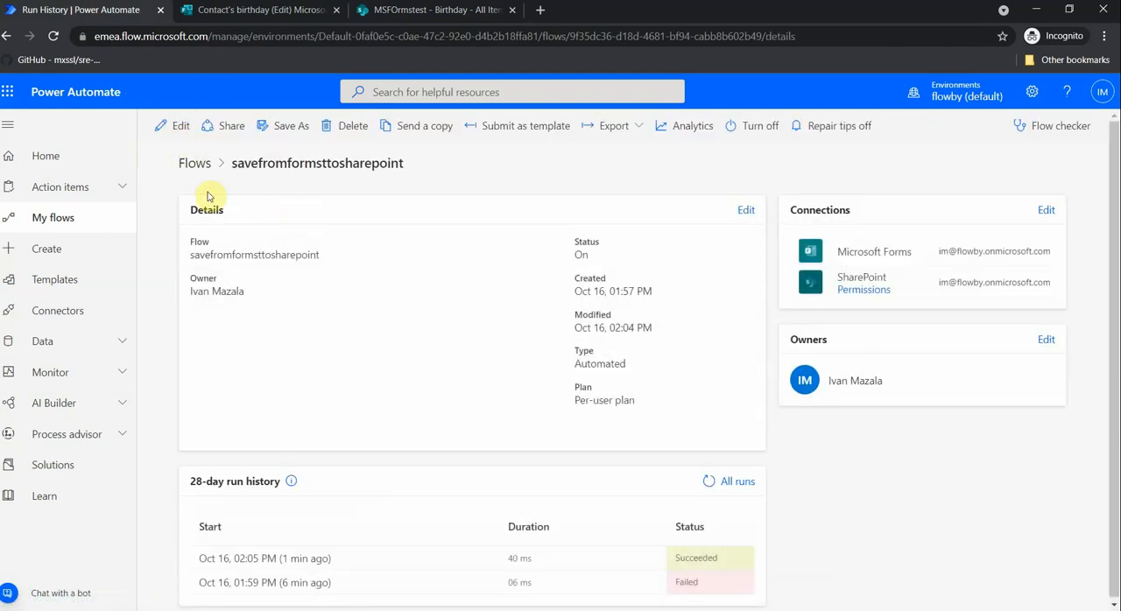
{"action": "left_click", "coordinate": [181, 134]}
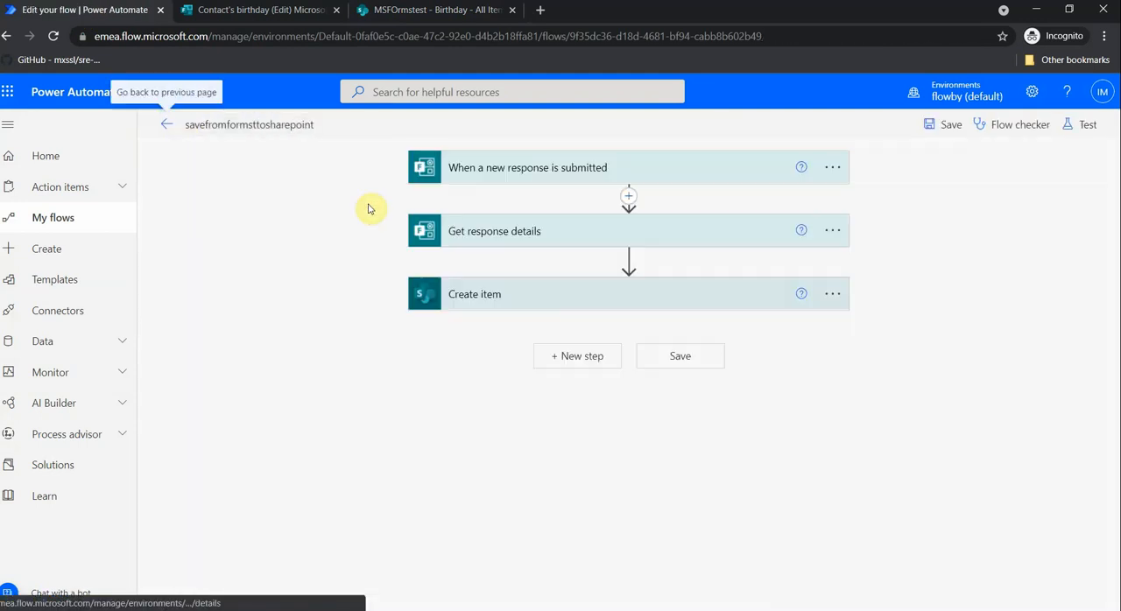